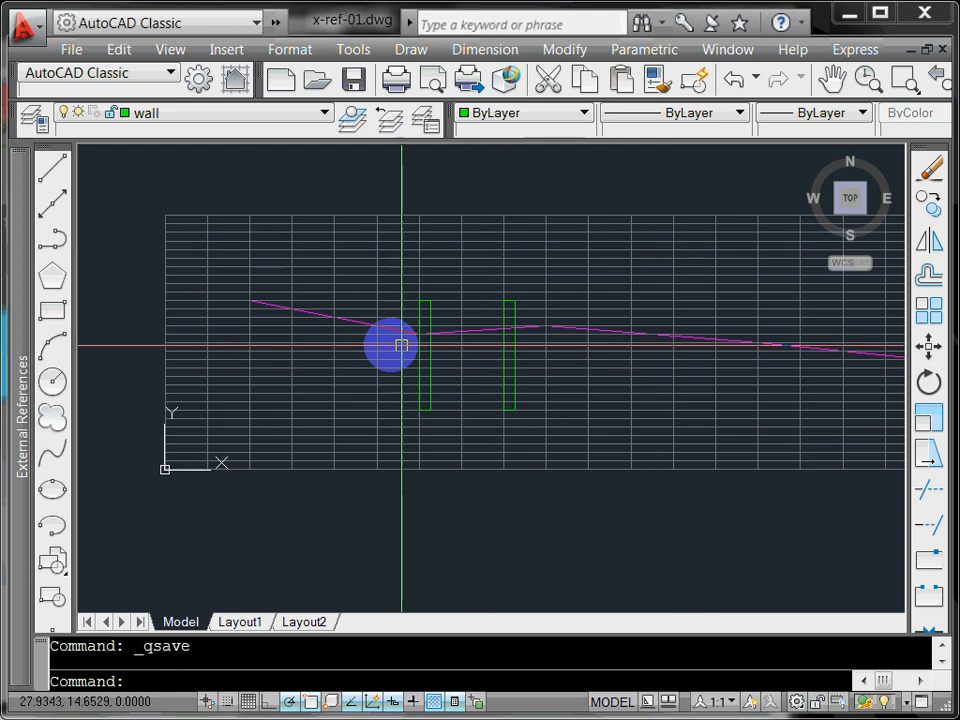
Step: Look over the profile grid, then switch to the sheet-01.dwg drawing
scroll(360, 332, "up", 4)
scroll(360, 332, "down", 3)
scroll(628, 351, "down", 2)
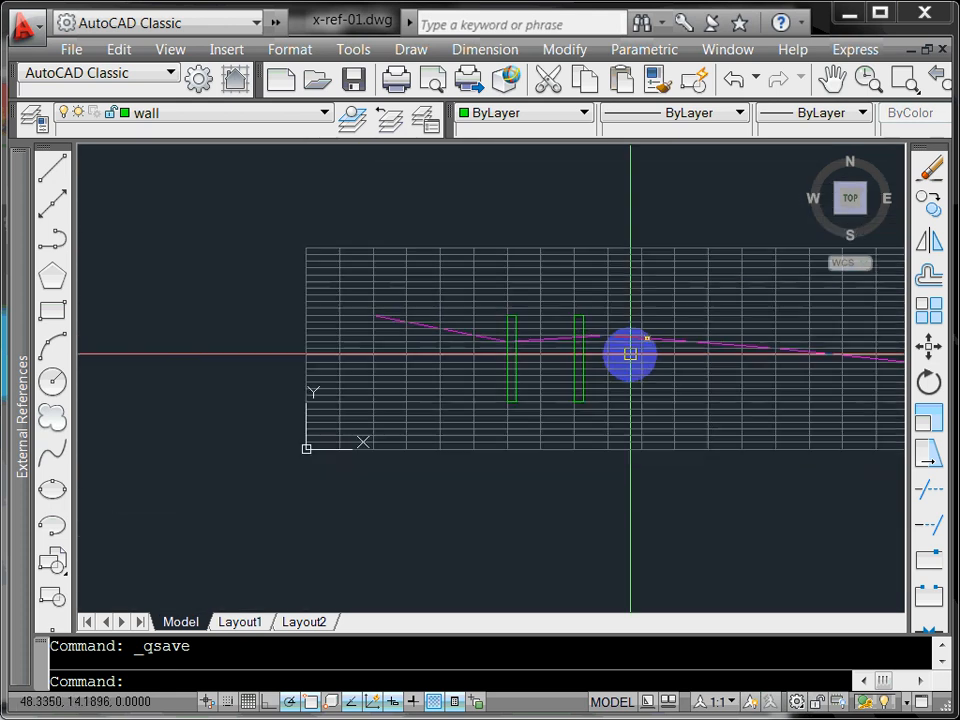
scroll(677, 364, "up", 2)
mouse_move(666, 364)
middle_mouse_down()
mouse_move(399, 357)
mouse_move(634, 362)
middle_mouse_up()
middle_click_drag(508, 386, 420, 413)
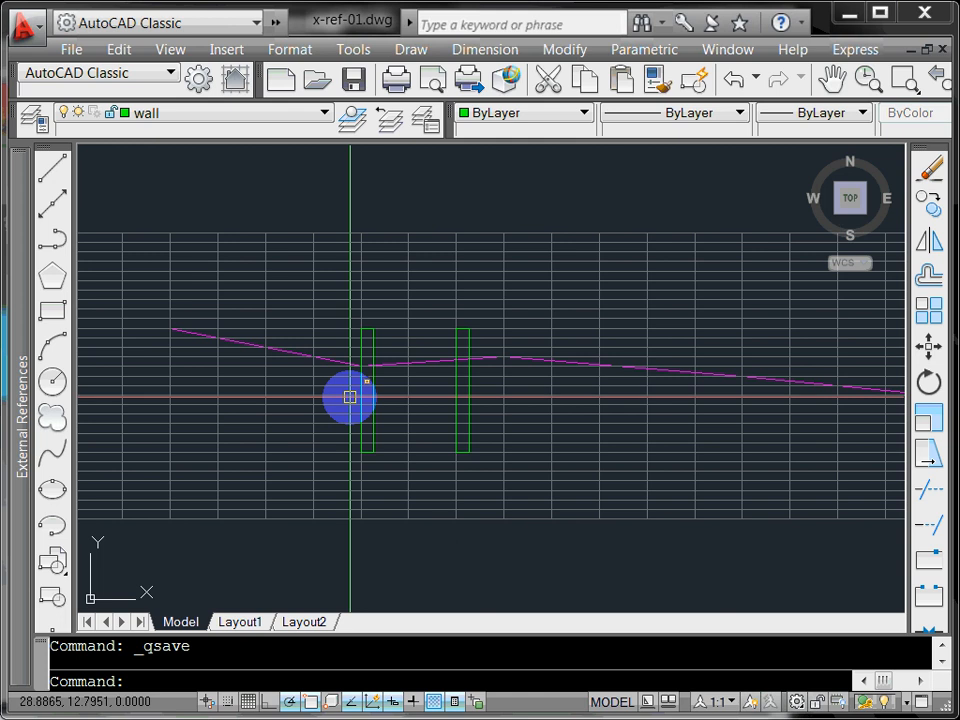
middle_click_drag(349, 396, 449, 404)
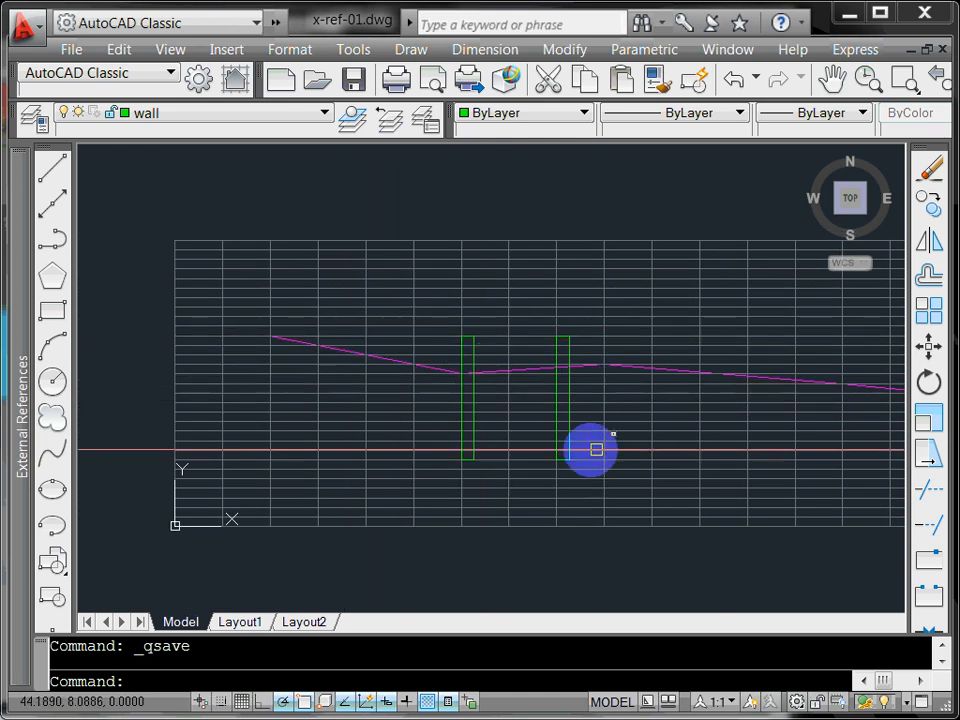
middle_click_drag(574, 452, 476, 437)
scroll(460, 427, "up", 5)
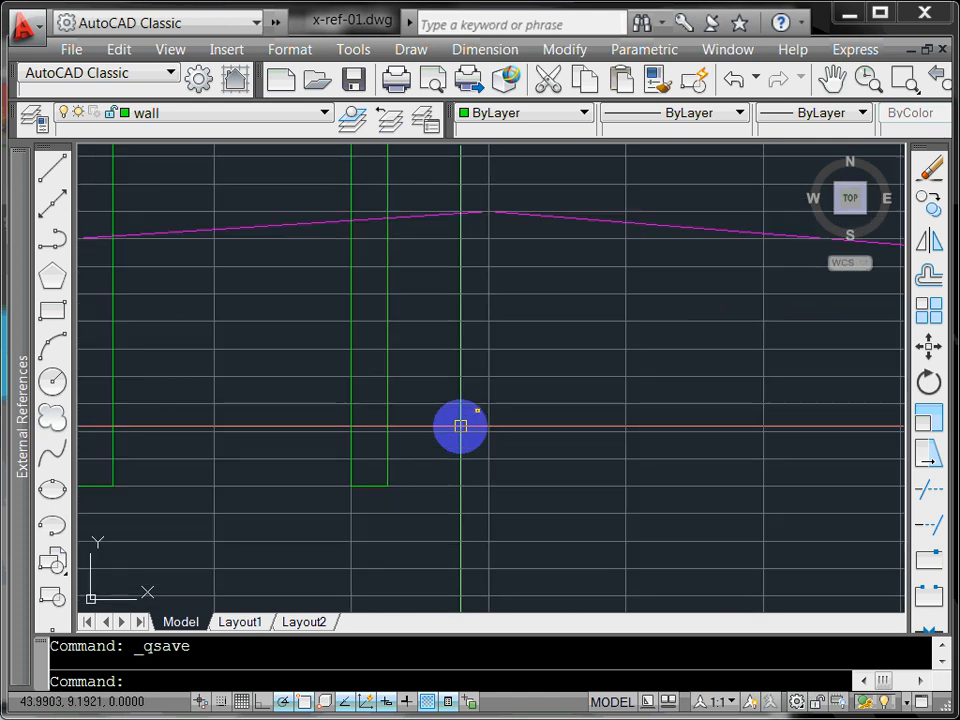
scroll(460, 427, "down", 5)
scroll(460, 427, "up", 3)
middle_click_drag(460, 427, 583, 475)
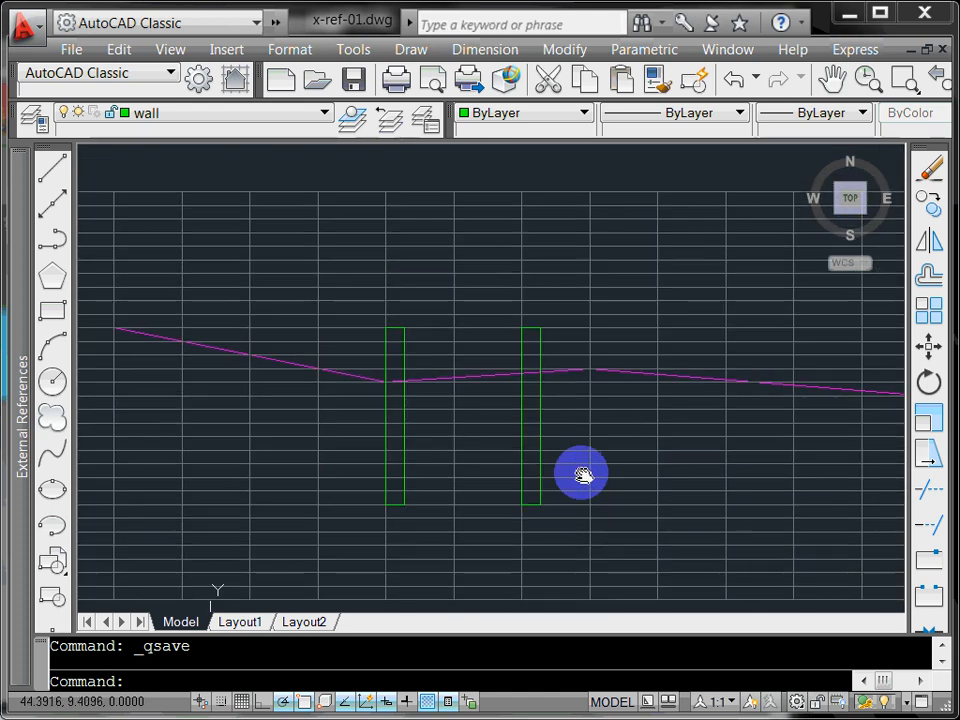
scroll(538, 454, "down", 2)
scroll(594, 399, "up", 2)
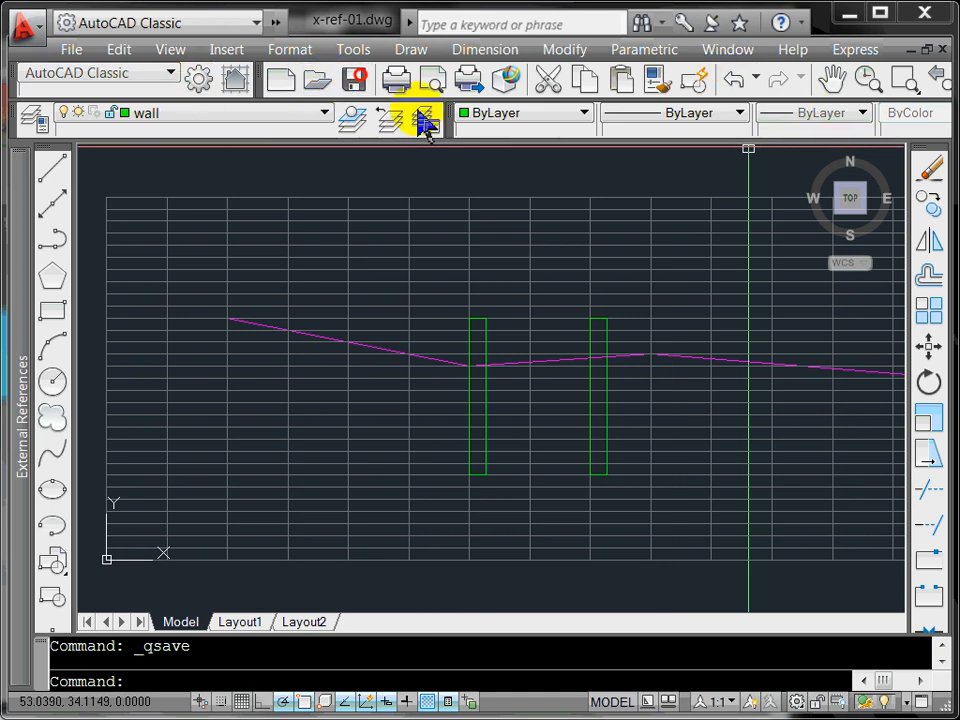
left_click(727, 49)
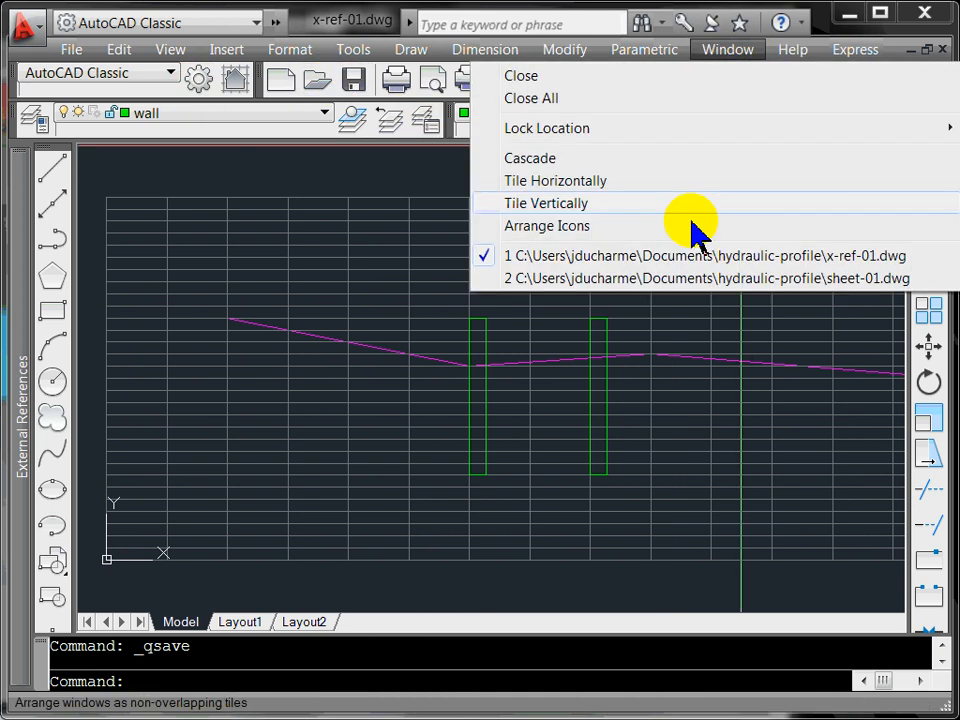
left_click(688, 279)
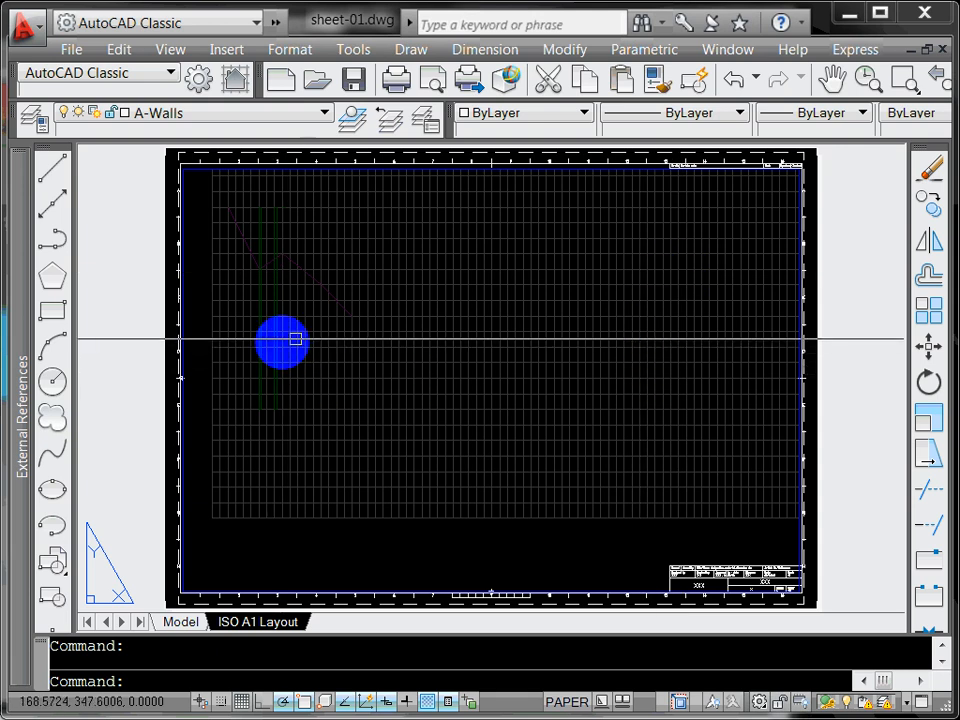
Step: Reload the x-ref-01 external reference from the XREF palette
mouse_move(22, 414)
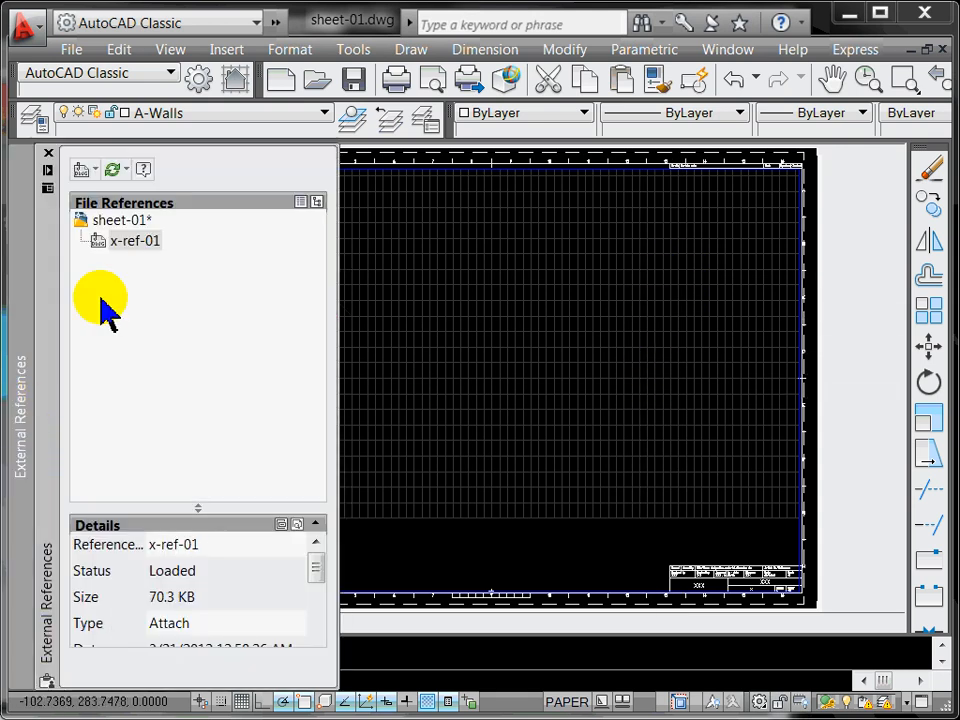
left_click(124, 262)
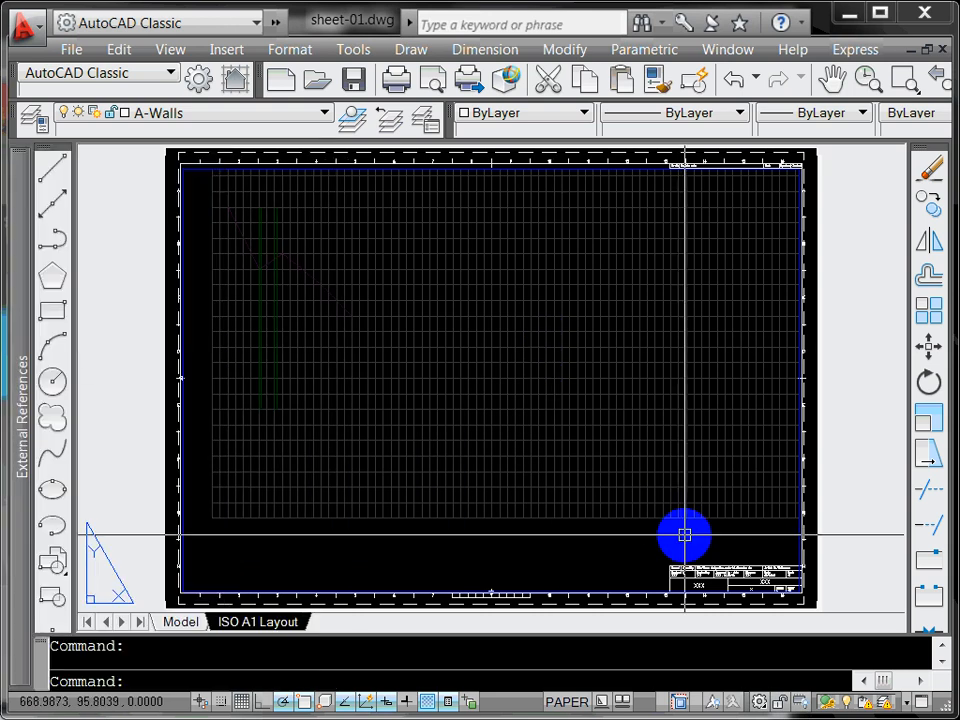
type("x-re")
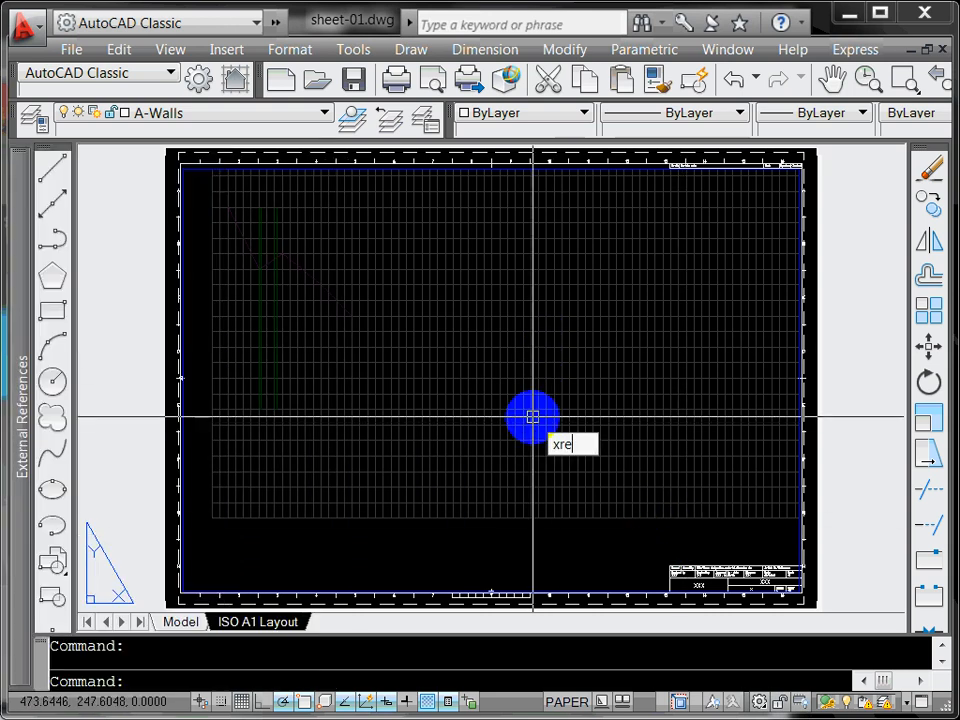
type("f")
key("Return")
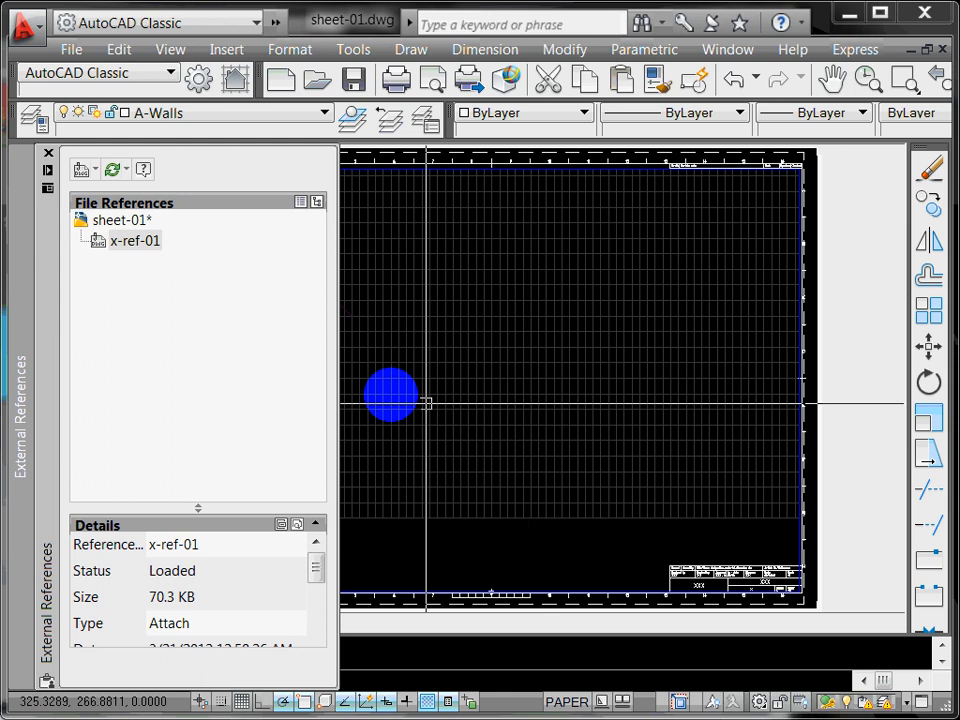
left_click(137, 244)
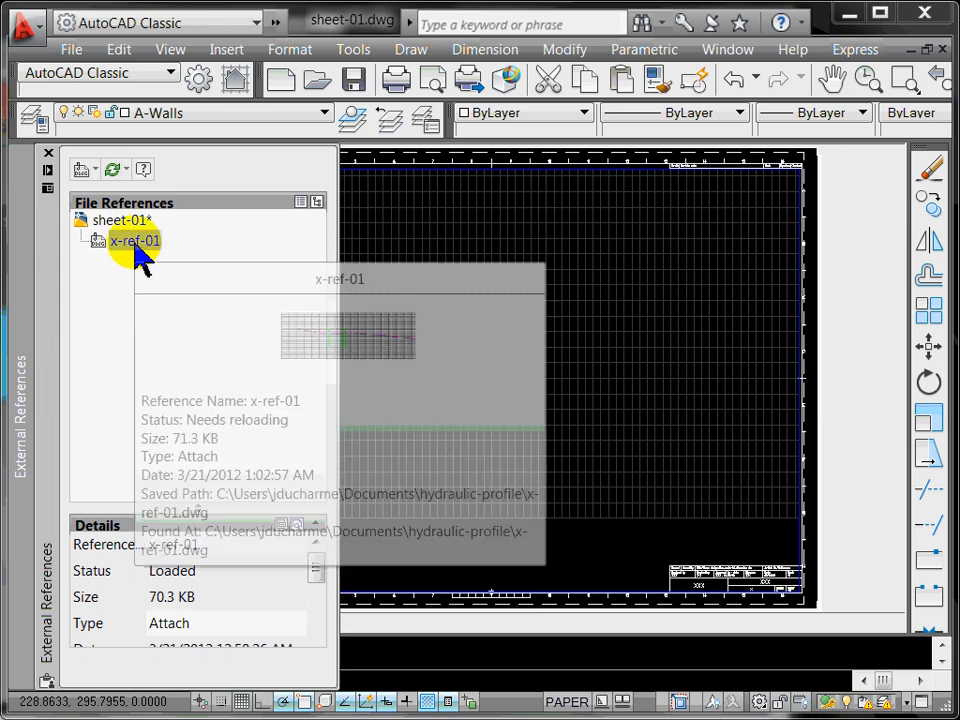
right_click(137, 244)
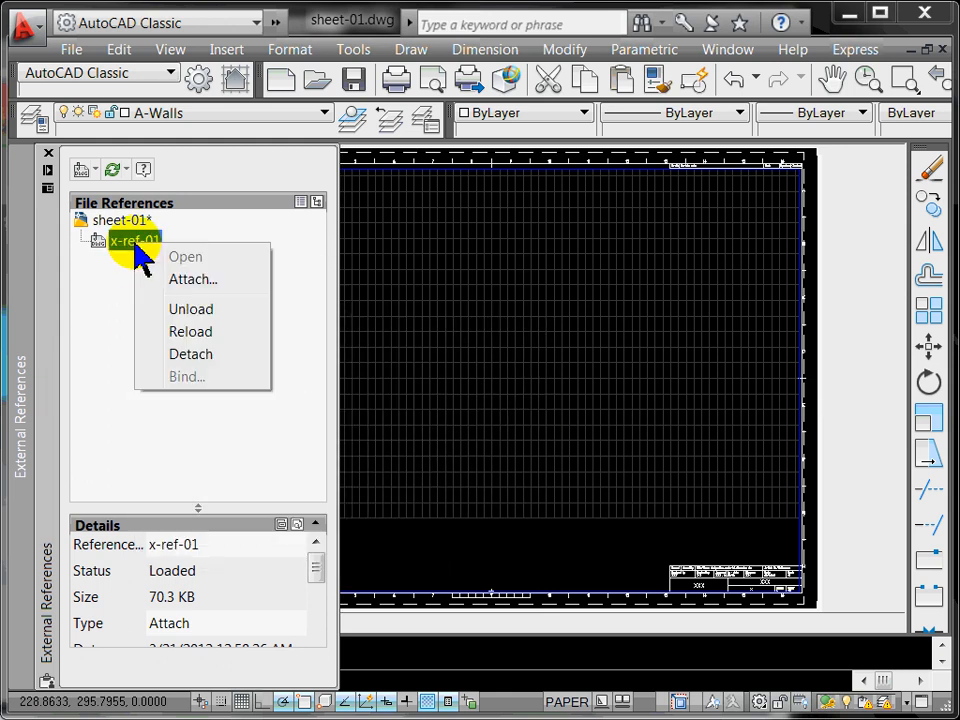
left_click(188, 331)
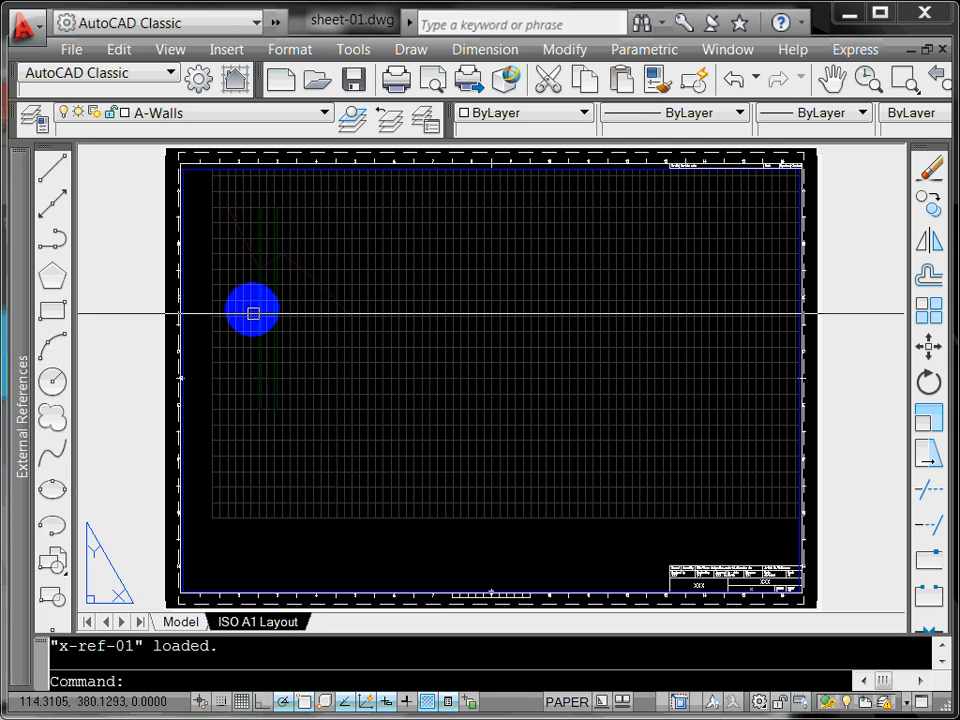
scroll(256, 250, "up", 5)
scroll(256, 250, "down", 5)
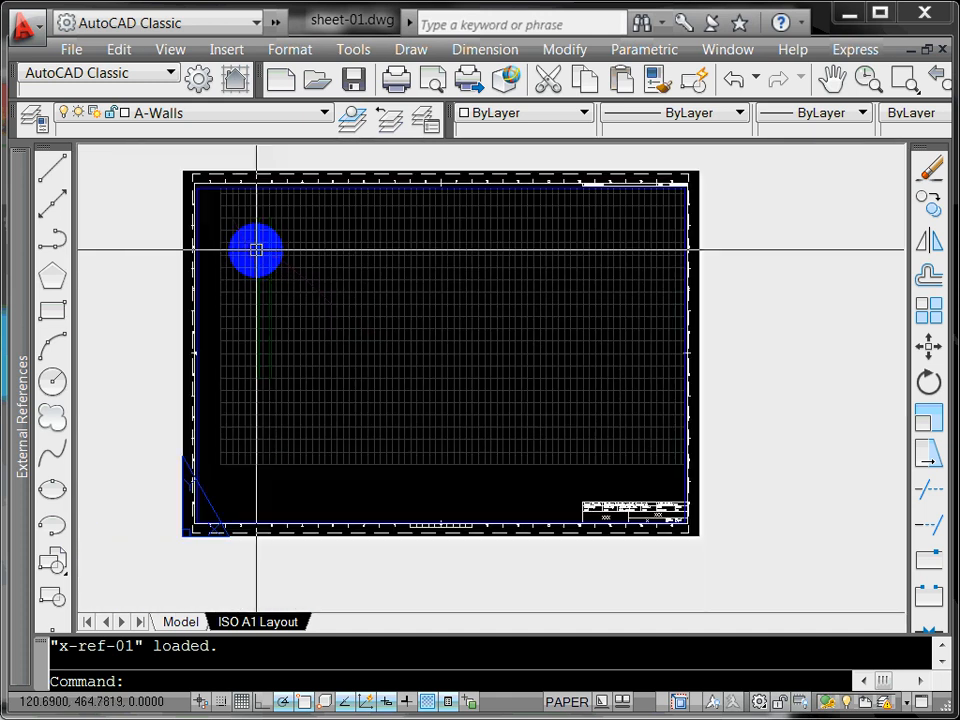
scroll(256, 250, "up", 1)
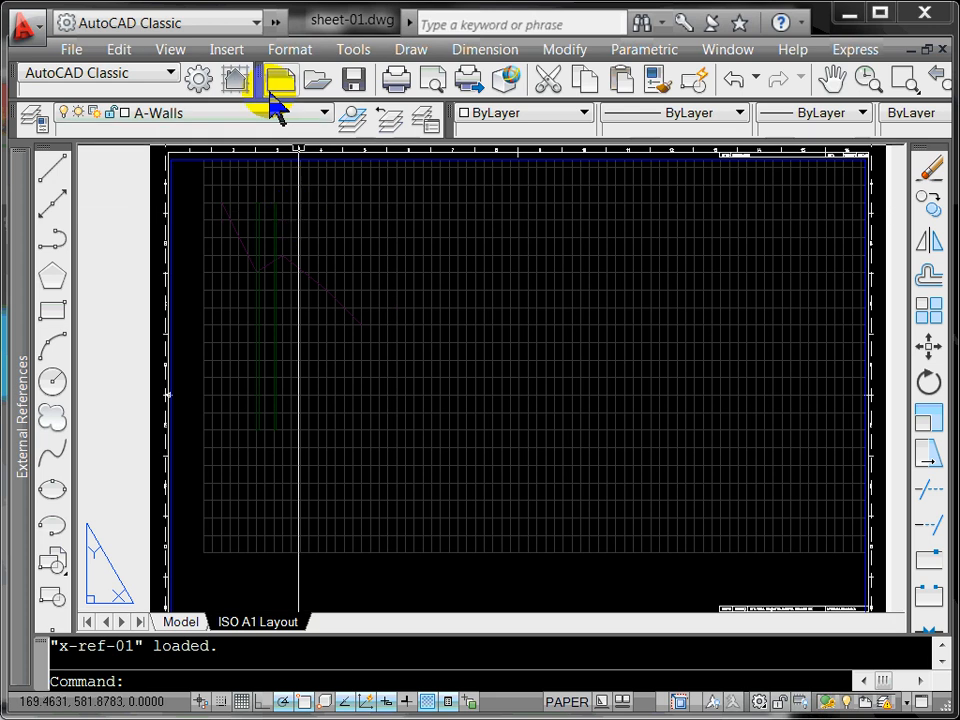
left_click(353, 50)
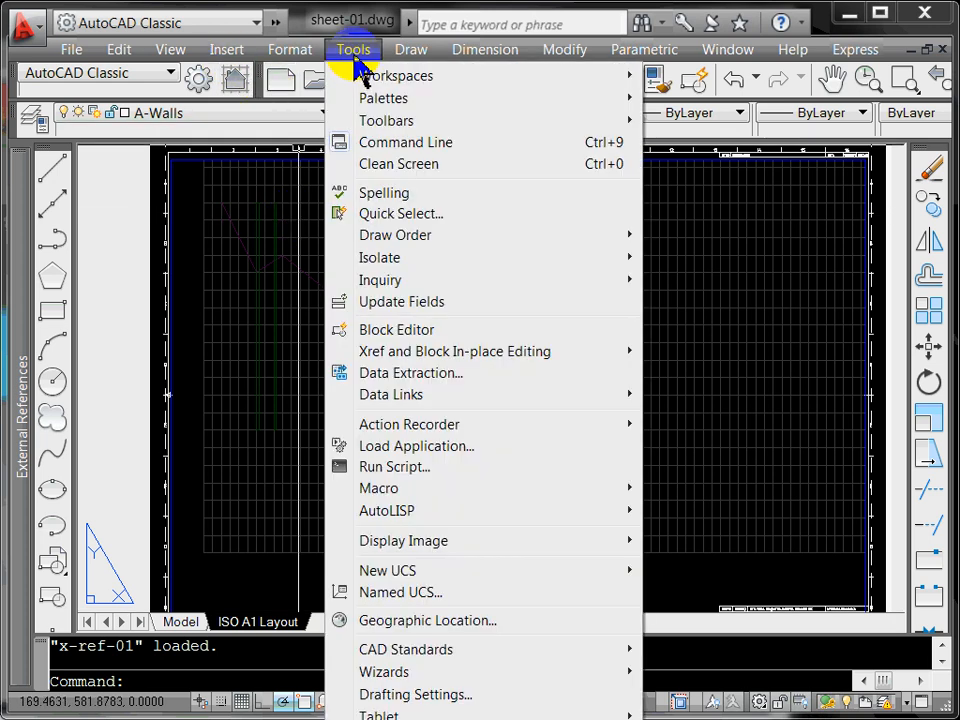
Step: In Options, lower the Xref display fade from 70 to 20 and confirm
left_click(225, 663)
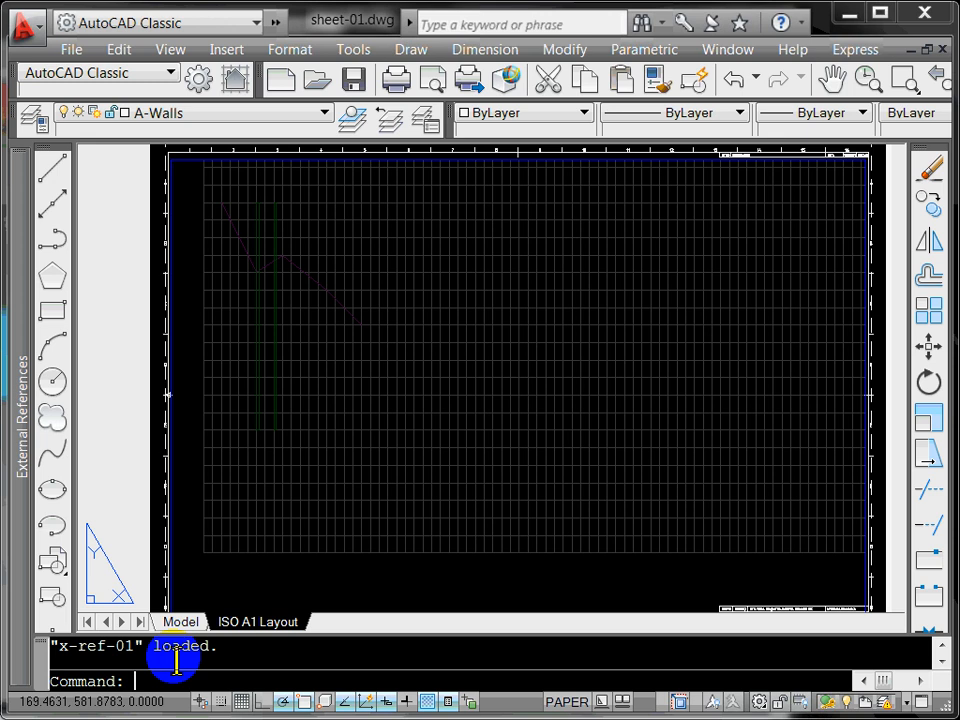
type("options")
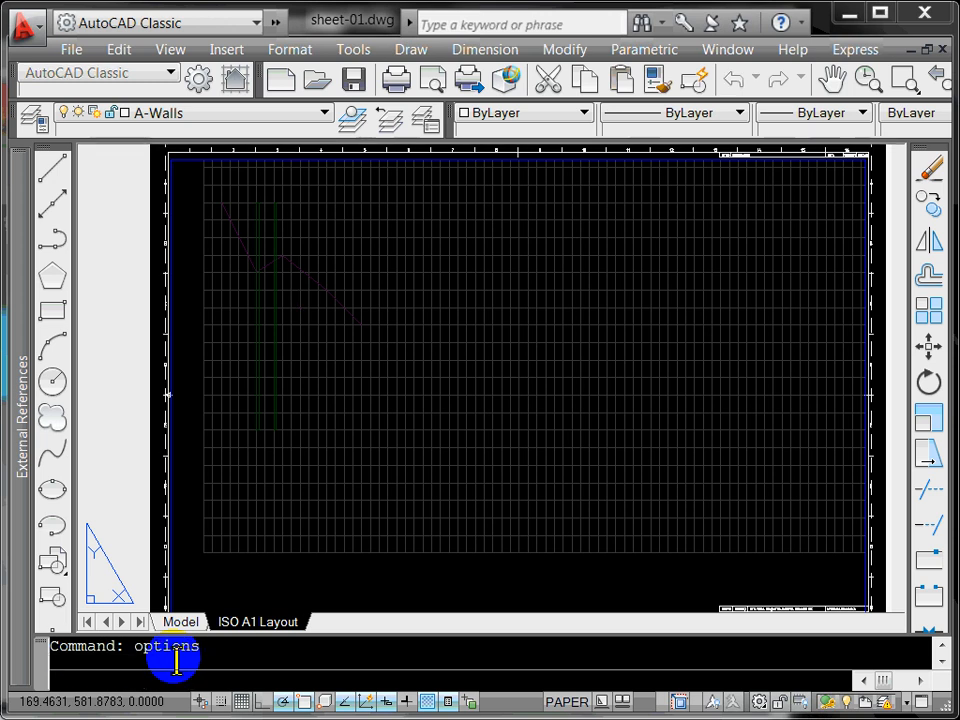
key("Return")
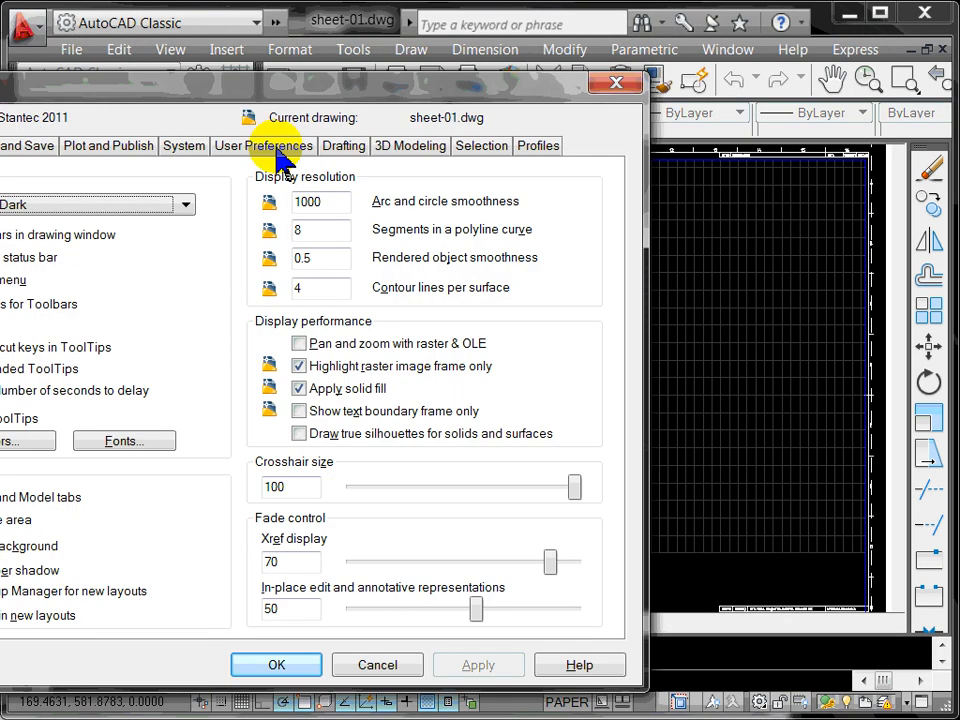
left_click_drag(279, 94, 468, 92)
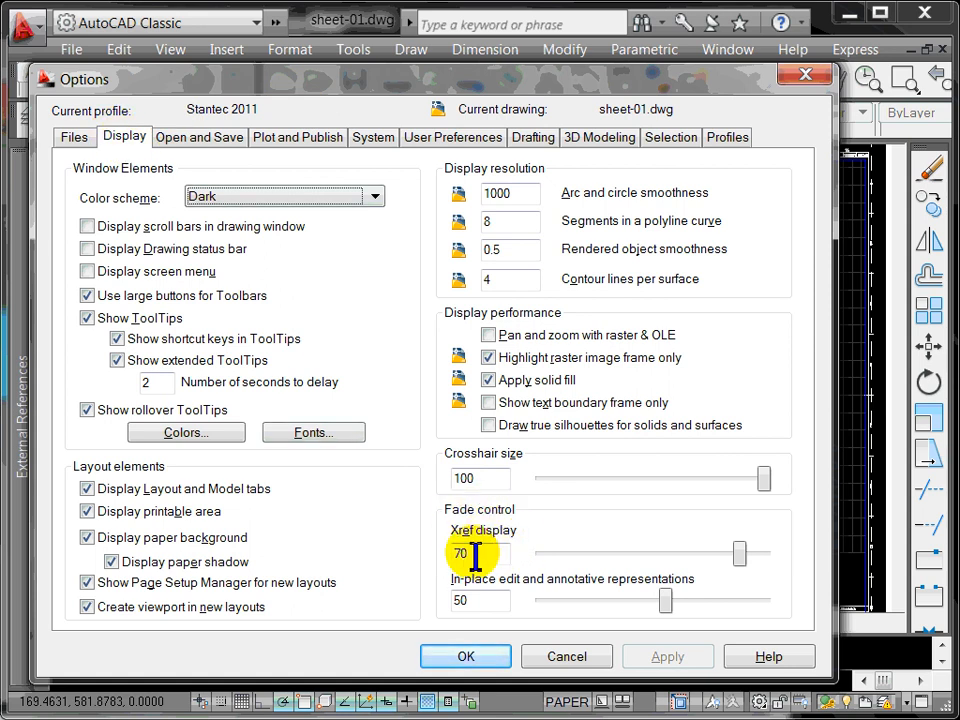
left_click_drag(729, 565, 676, 570)
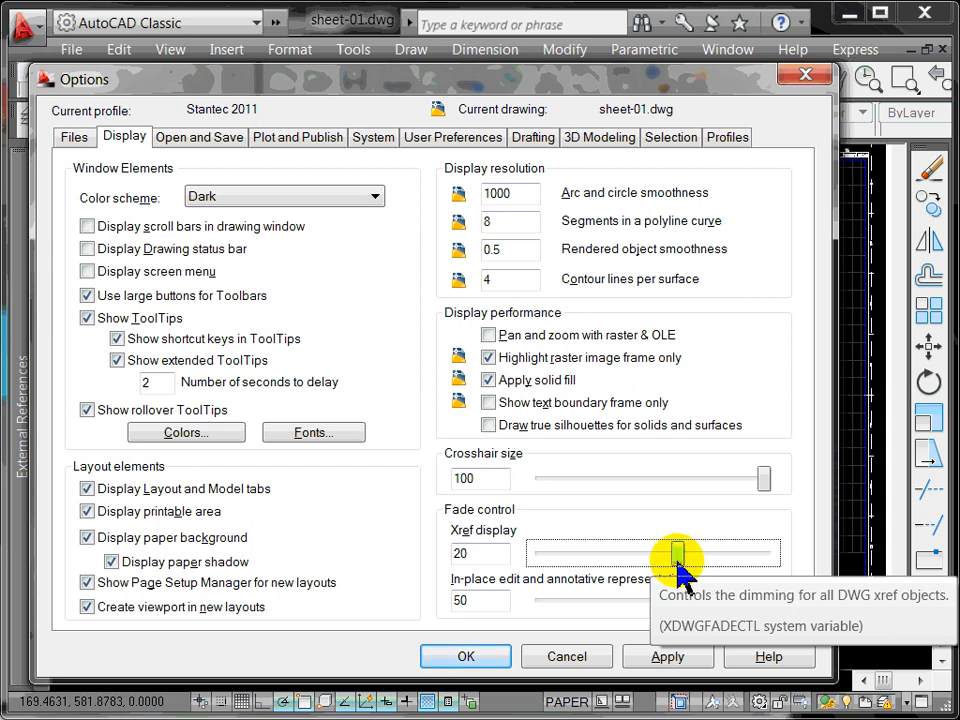
left_click(466, 656)
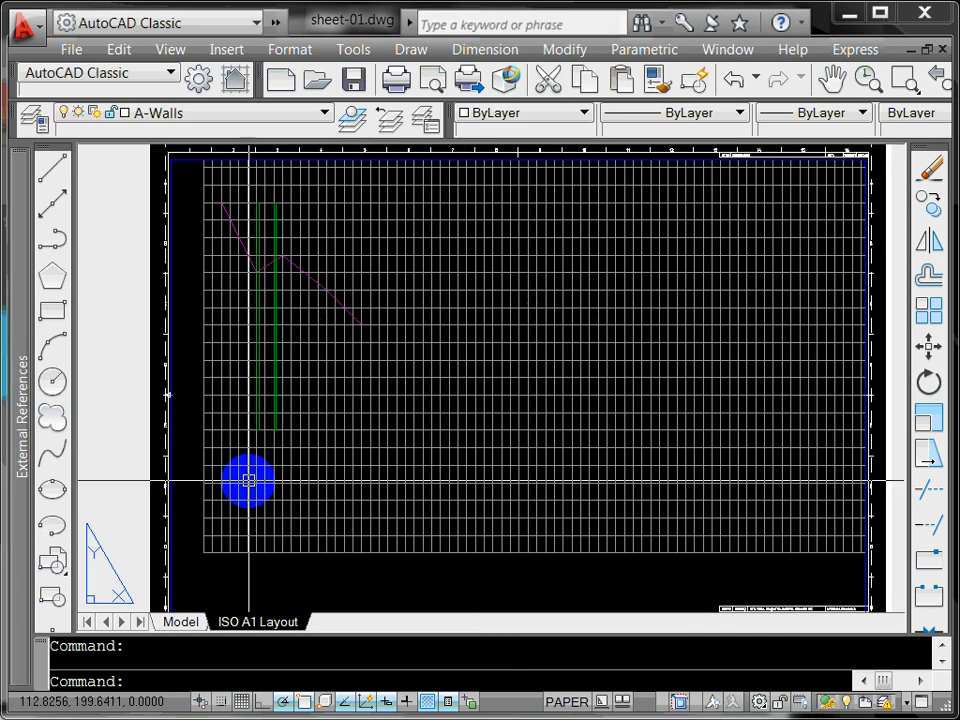
Step: Exit the ISO A1 Layout viewport to paper space and switch to the Model tab
left_click(179, 621)
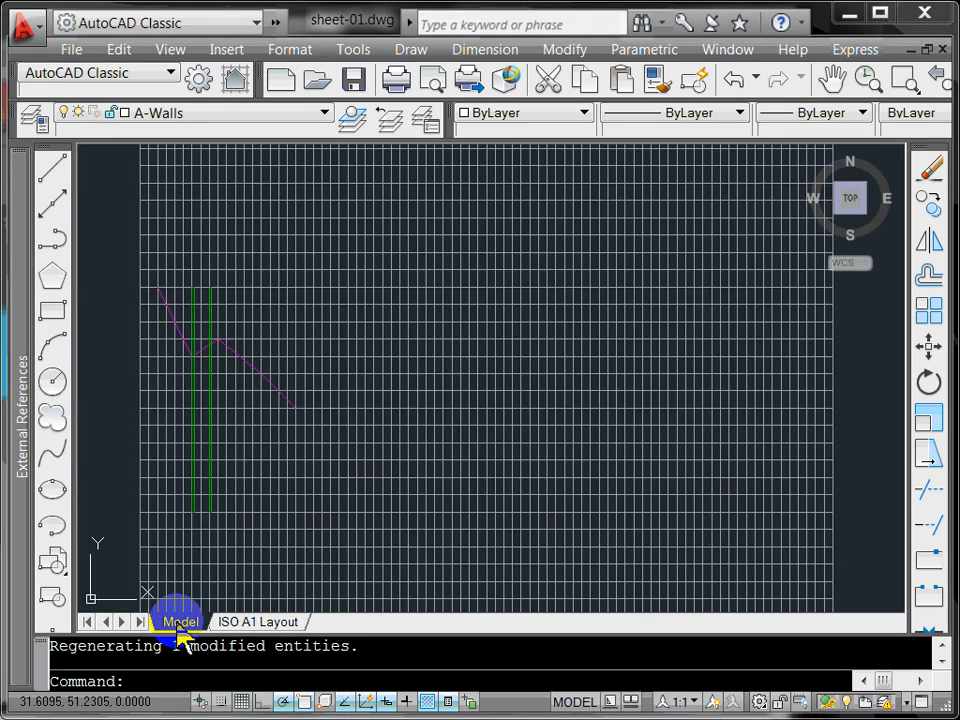
left_click(268, 626)
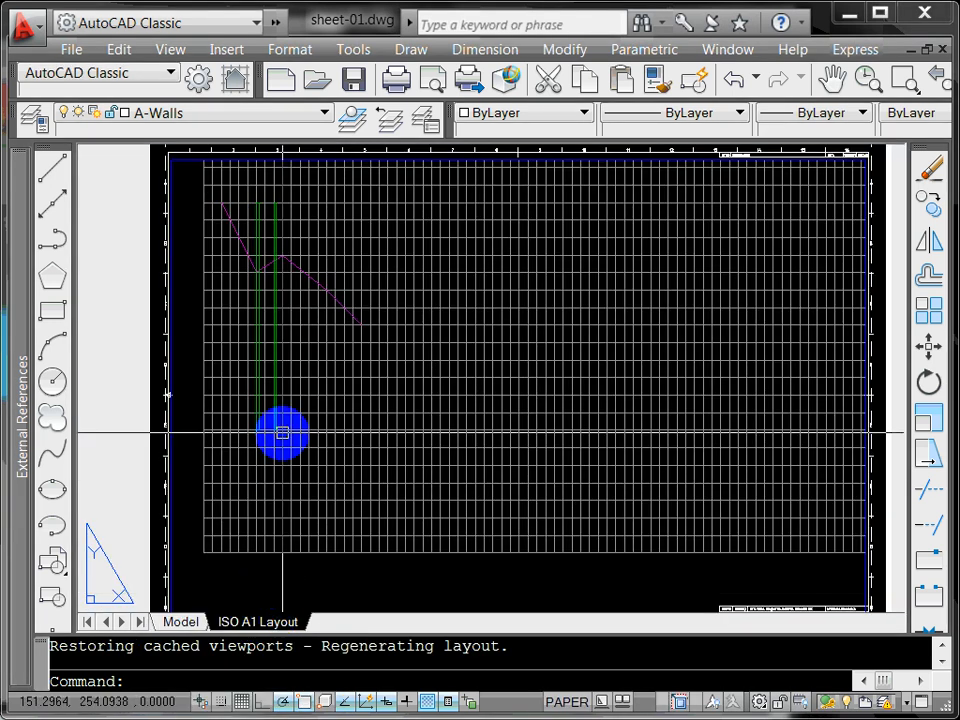
scroll(282, 432, "down", 2)
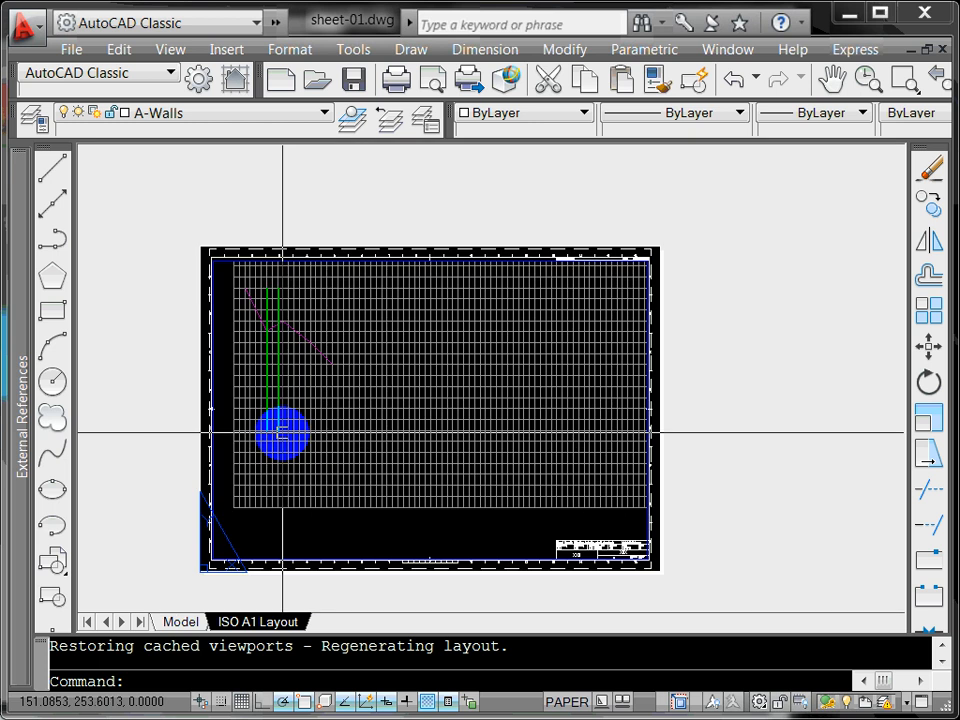
double_click(361, 537)
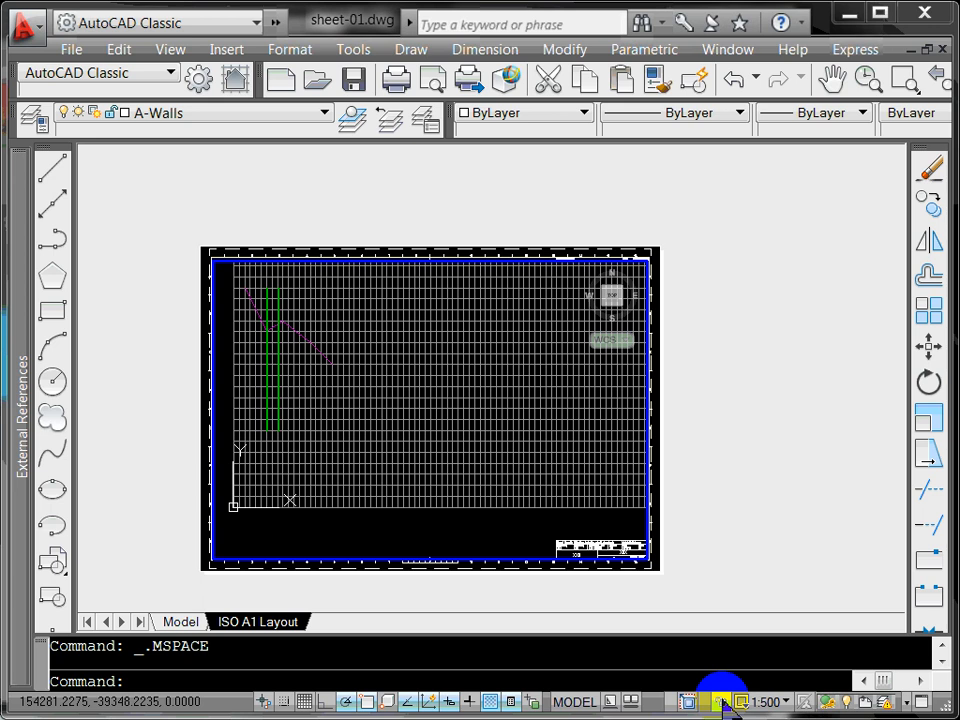
double_click(365, 563)
scroll(264, 525, "up", 5)
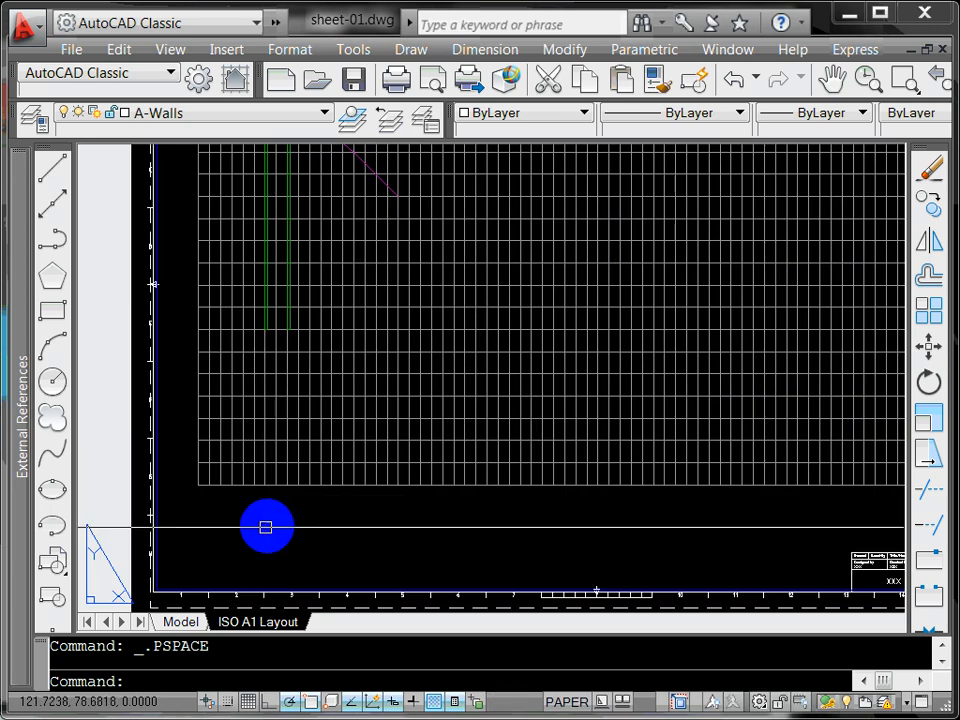
scroll(332, 521, "down", 3)
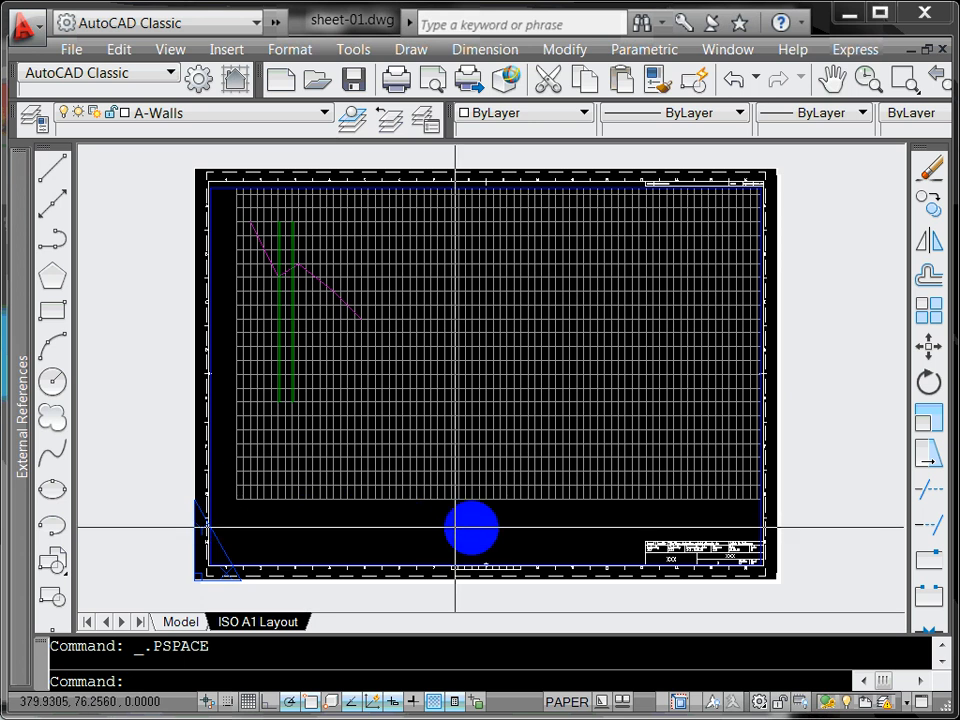
left_click(180, 622)
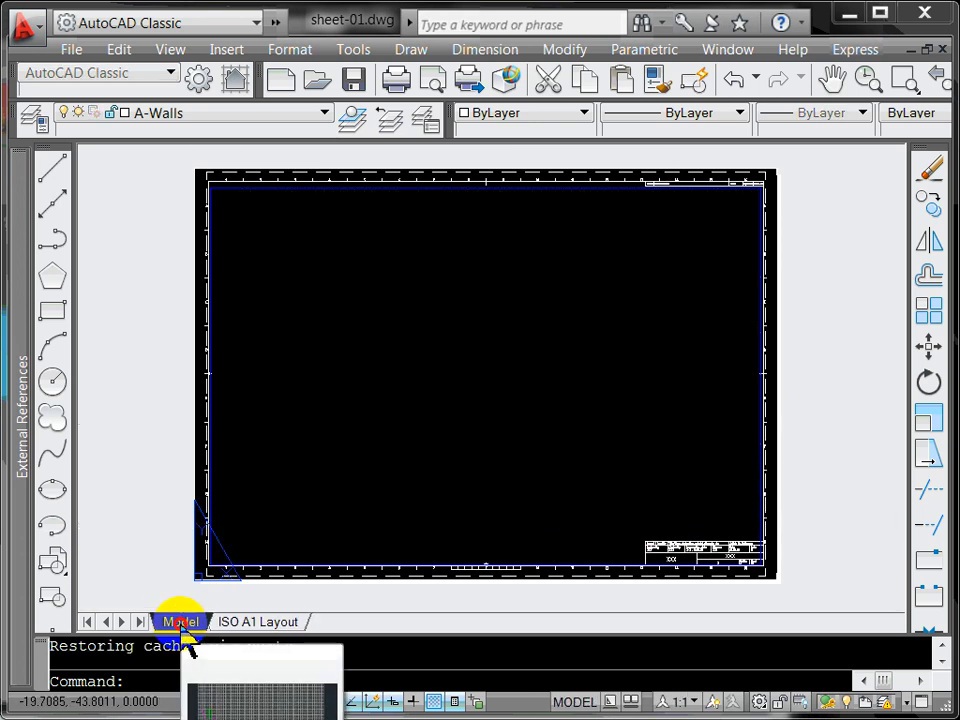
scroll(210, 470, "down", 2)
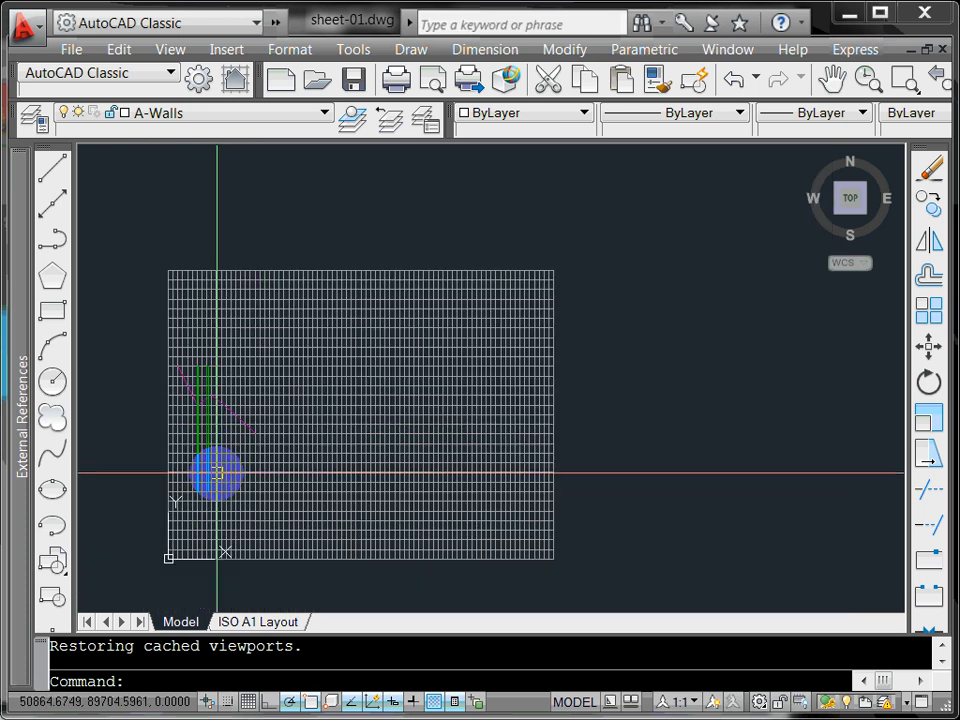
Step: Pan the grid to the centre of the model view and bring up the Format menu
middle_click_drag(217, 473, 328, 429)
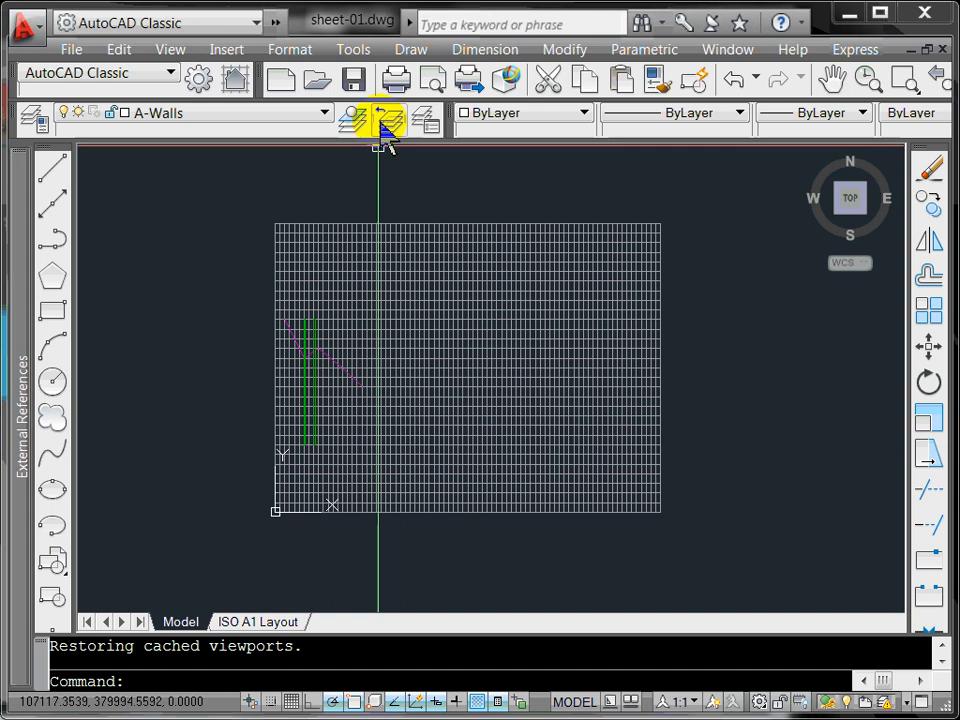
left_click(418, 60)
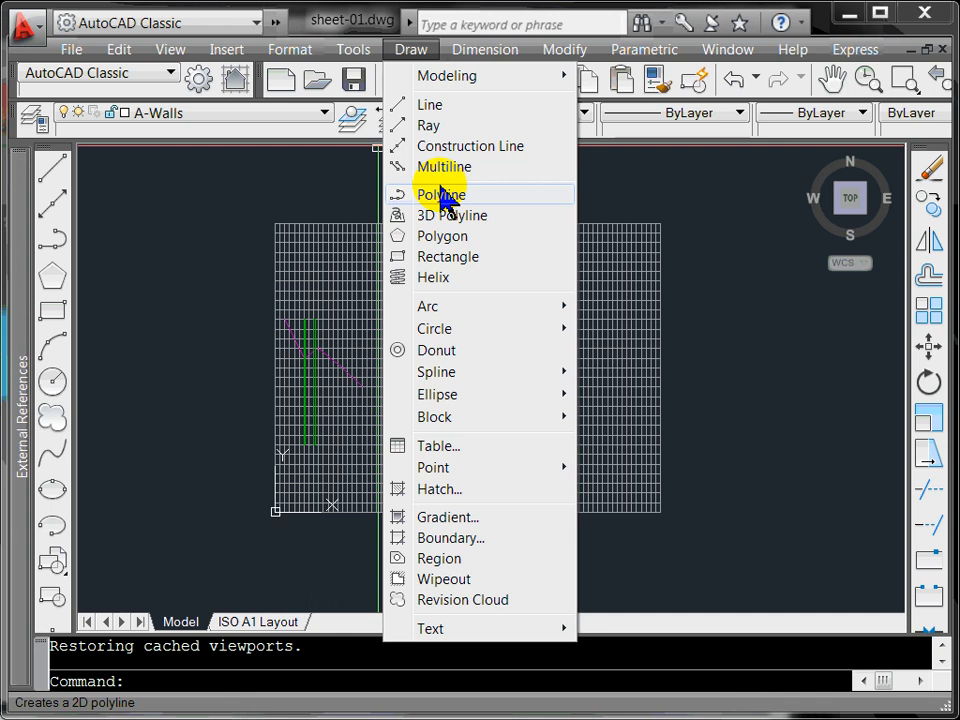
mouse_move(285, 52)
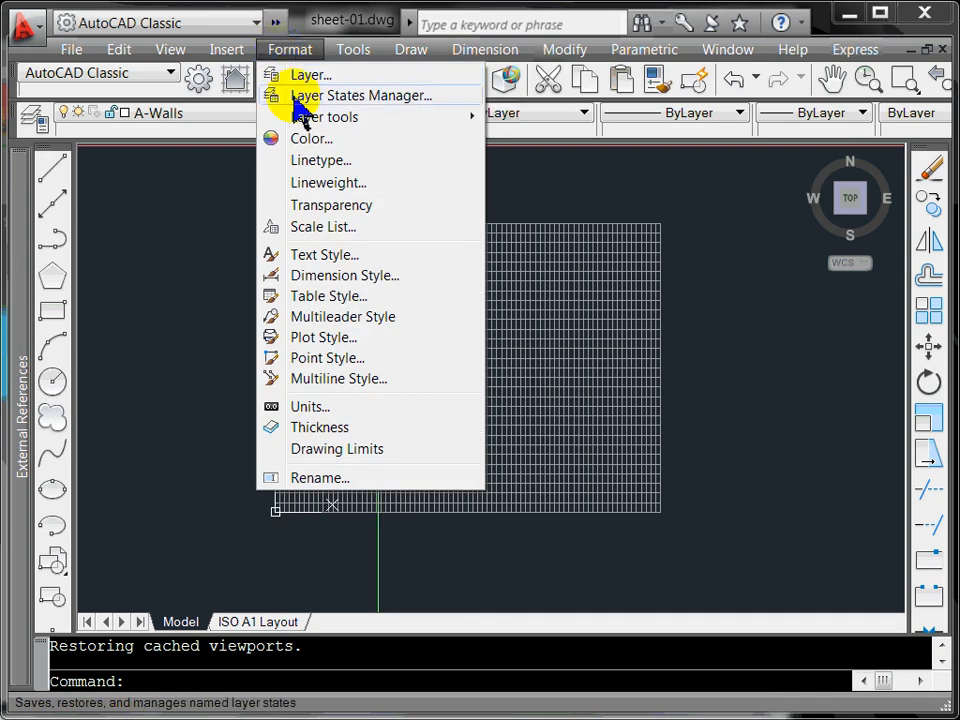
Step: Make the Standard text style annotative with paper text height 4, apply, and close
left_click(363, 259)
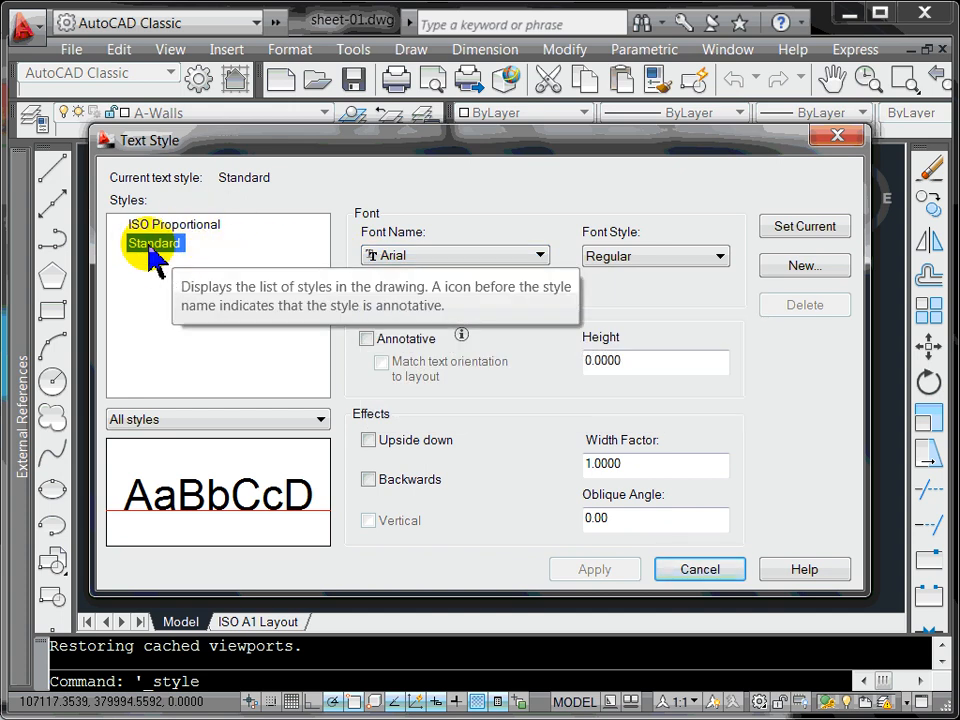
left_click(398, 343)
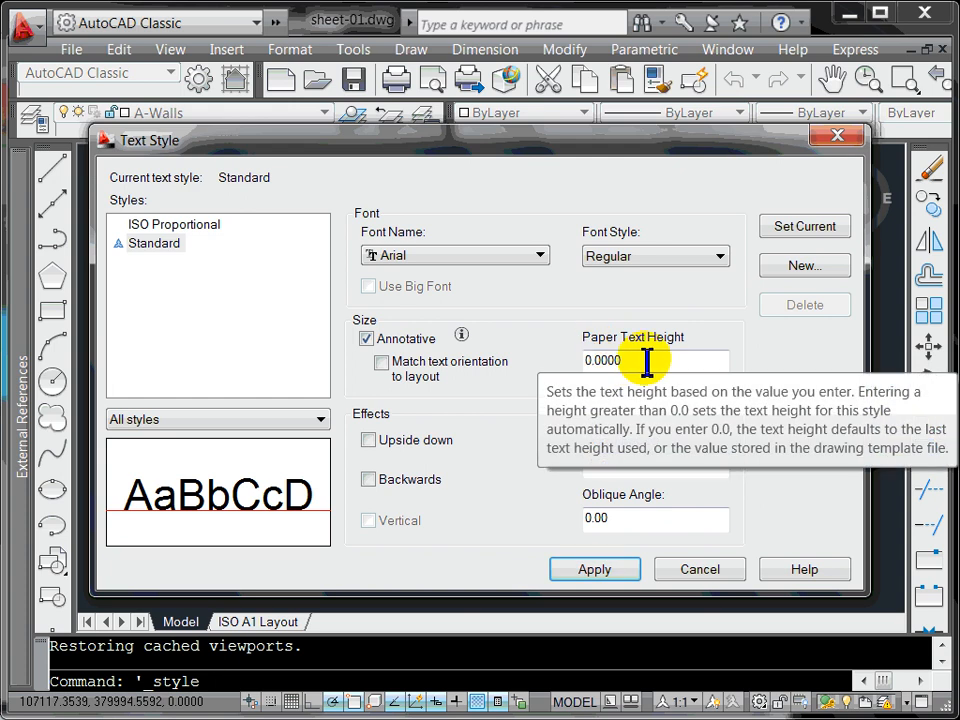
left_click_drag(636, 364, 583, 369)
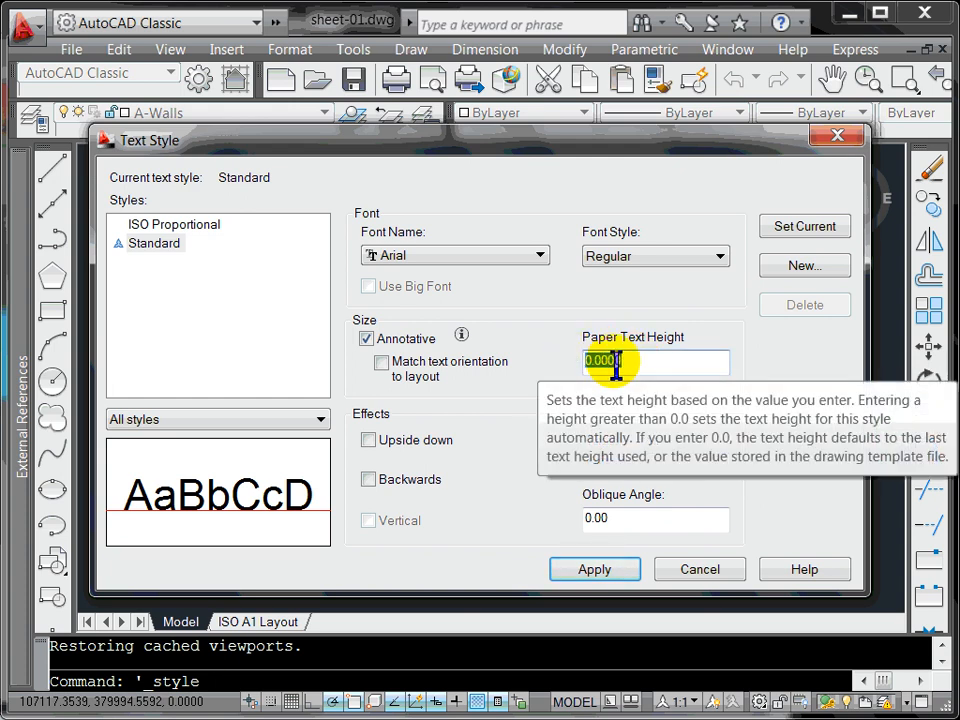
type("3")
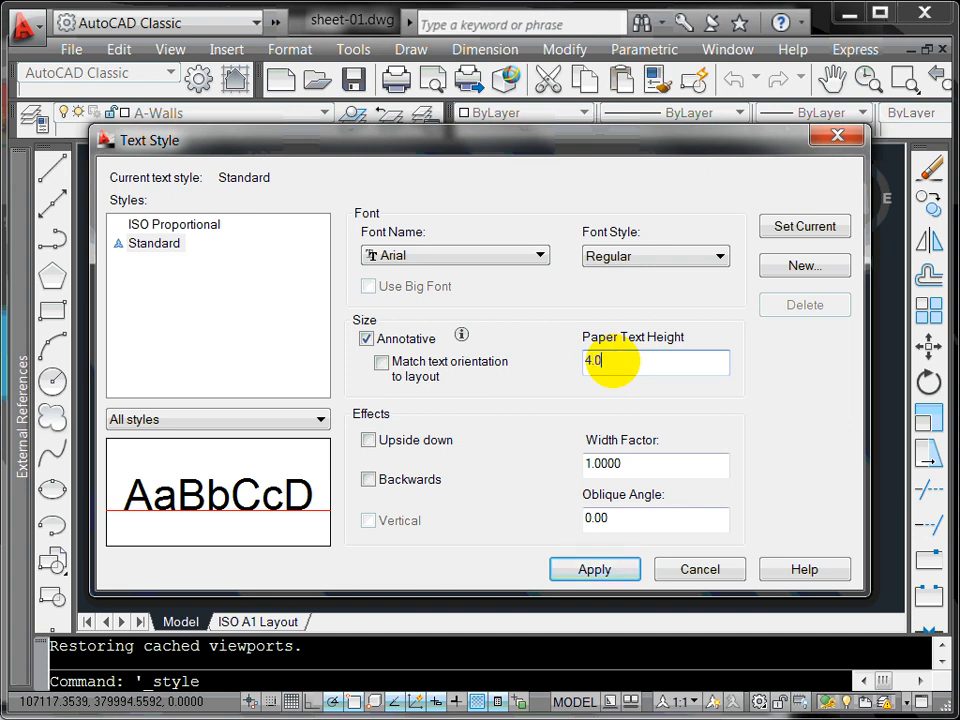
left_click(597, 569)
left_click(681, 568)
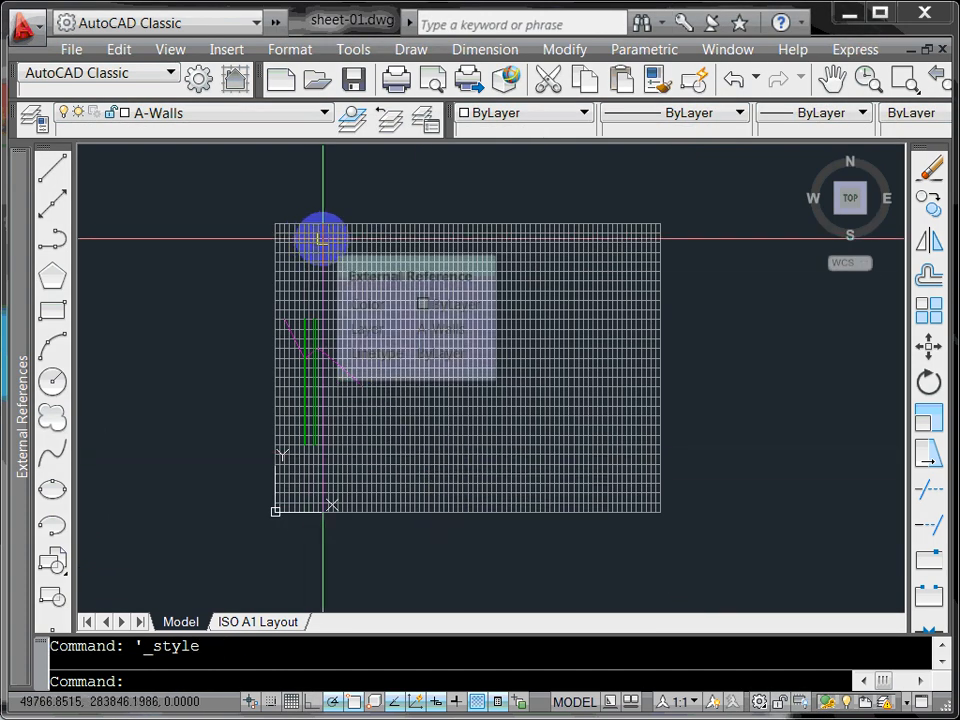
Step: Go back to the ISO A1 Layout and activate its 1:500 viewport
scroll(295, 537, "up", 2)
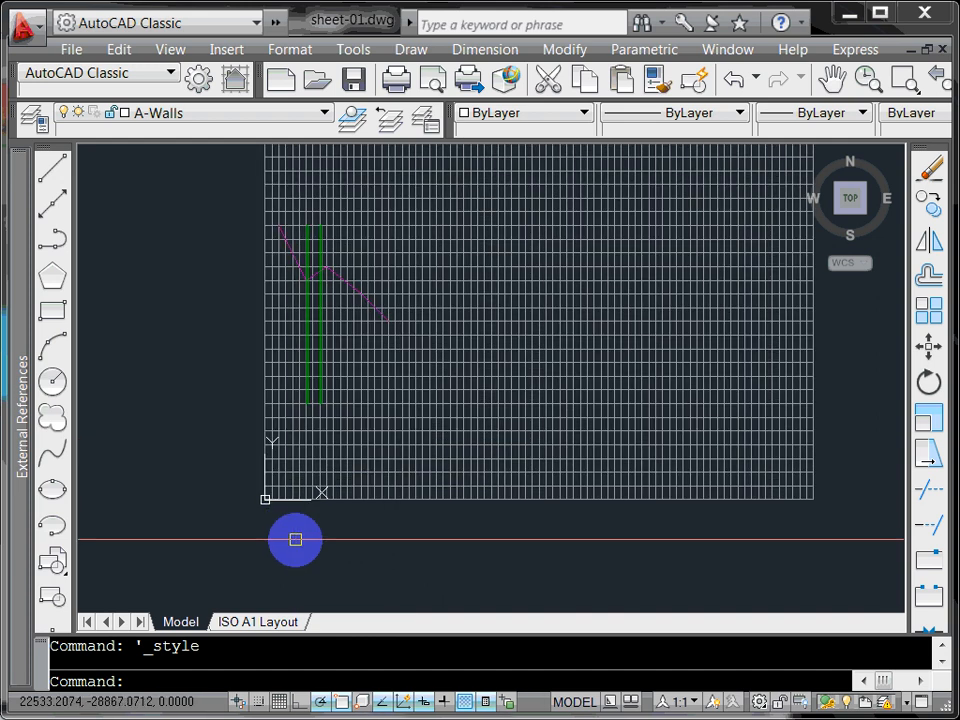
scroll(296, 540, "up", 1)
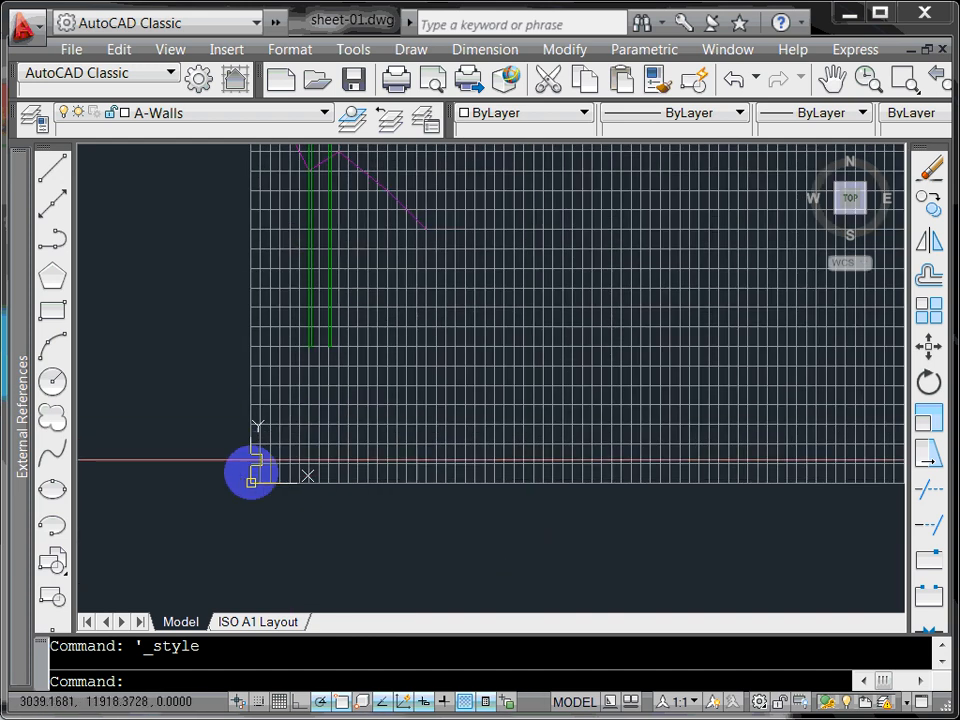
left_click(257, 625)
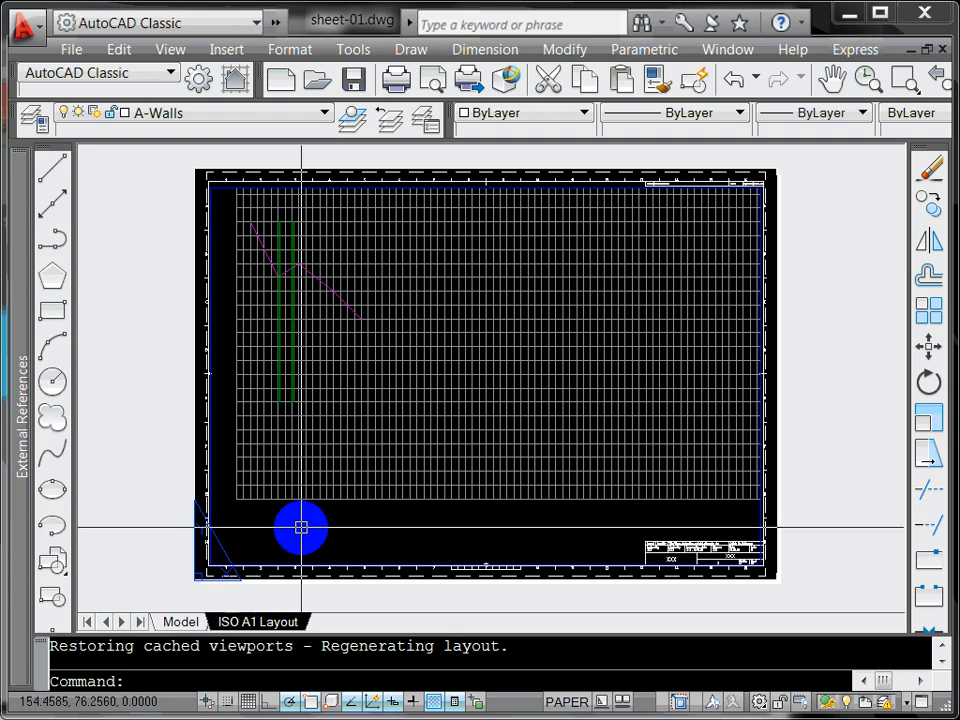
left_click(301, 527)
double_click(399, 527)
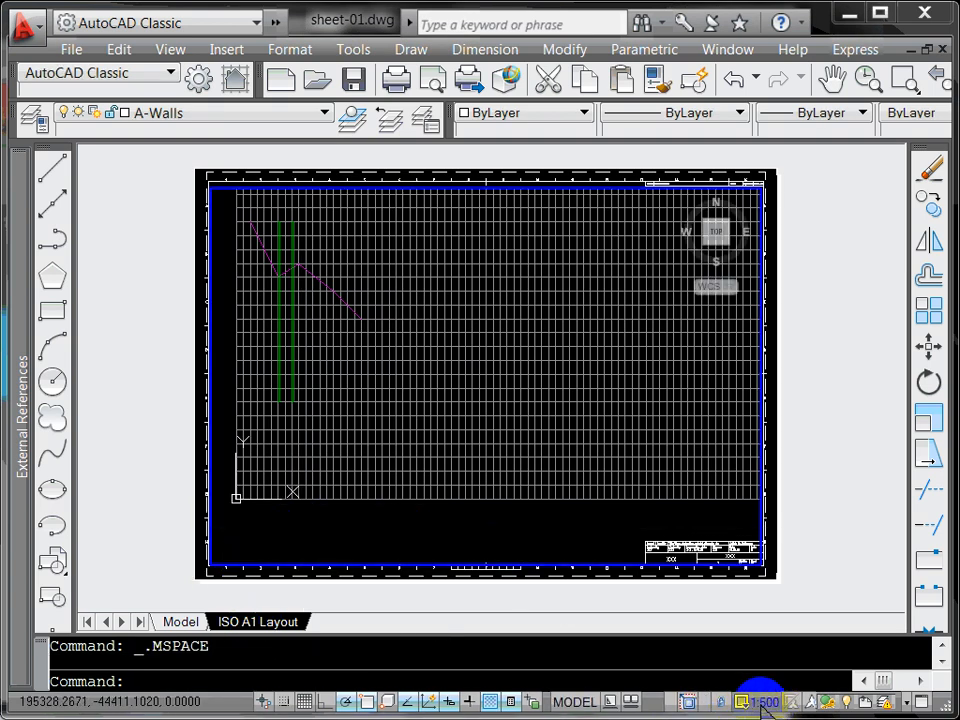
Step: Switch to the Model tab and set the annotation scale to 1:500
double_click(190, 518)
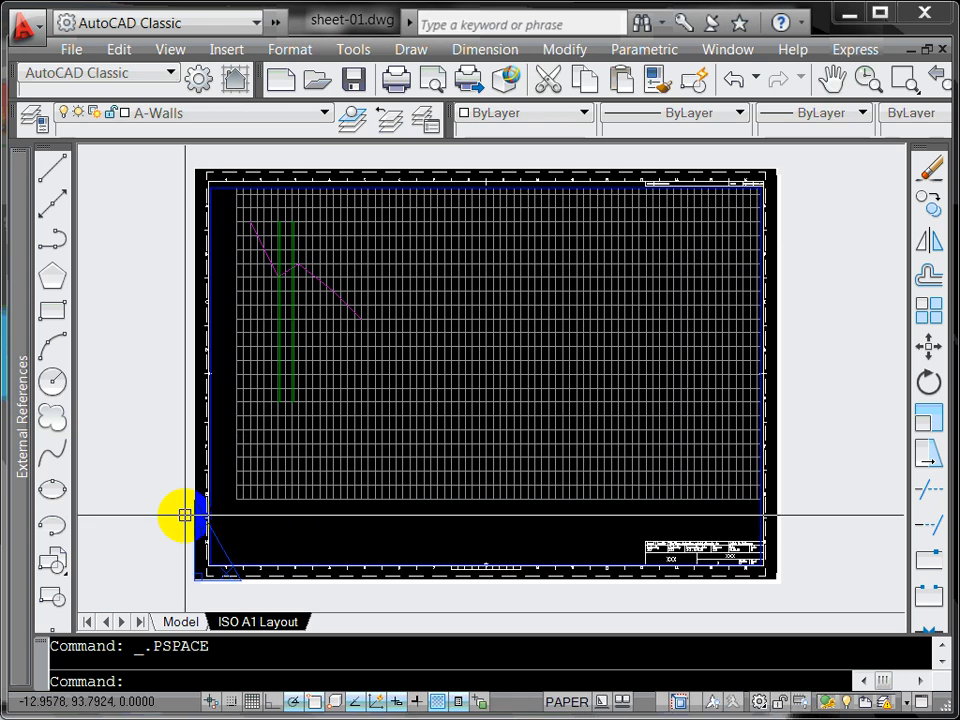
left_click(183, 620)
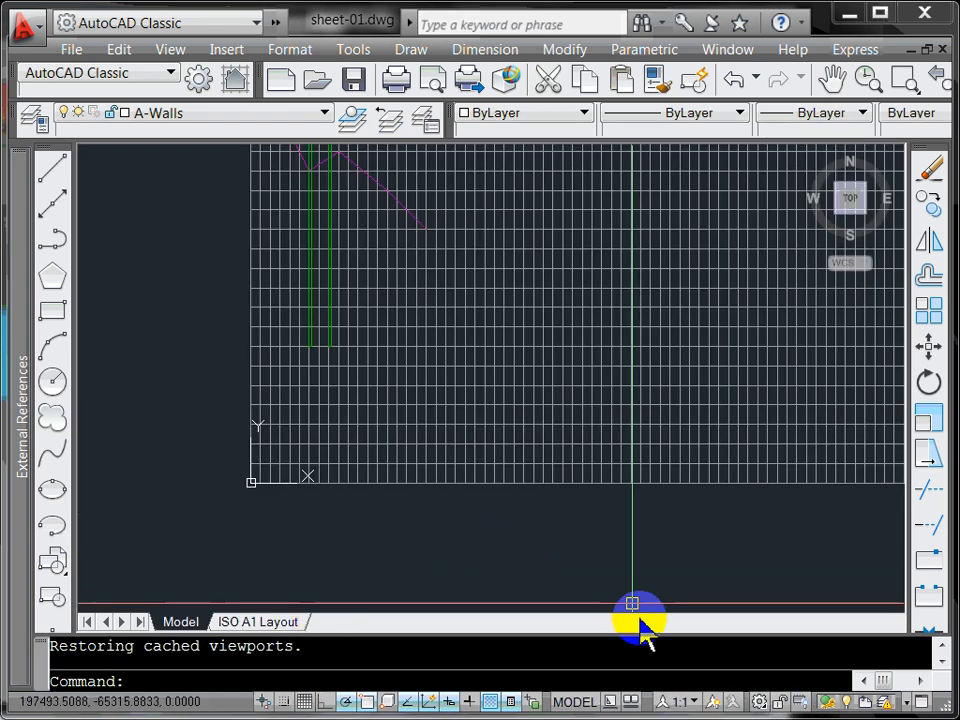
left_click(682, 701)
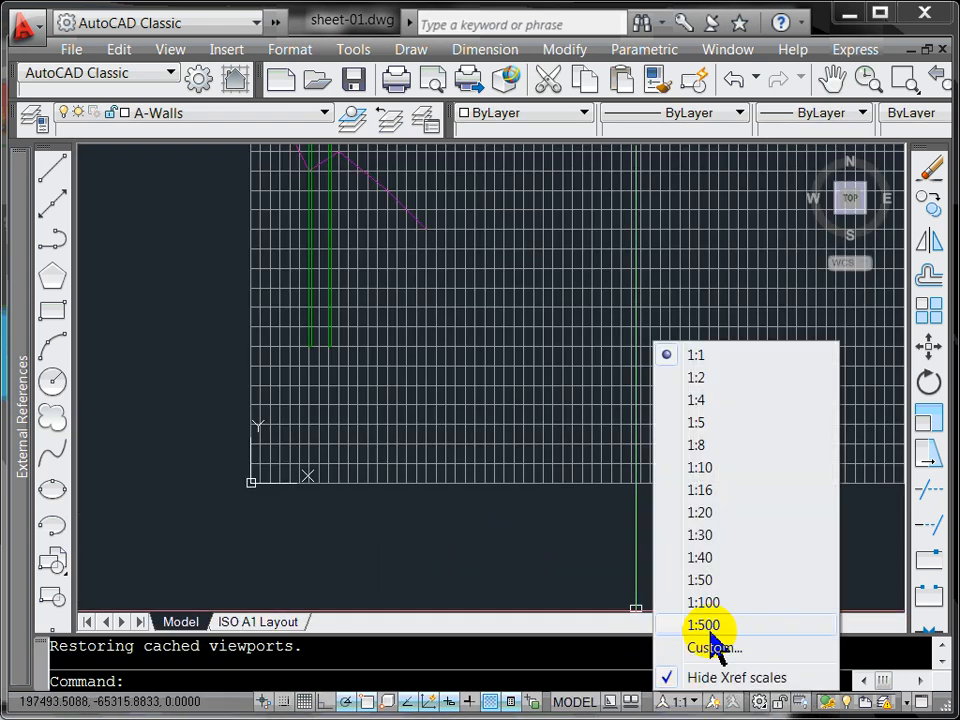
left_click(705, 625)
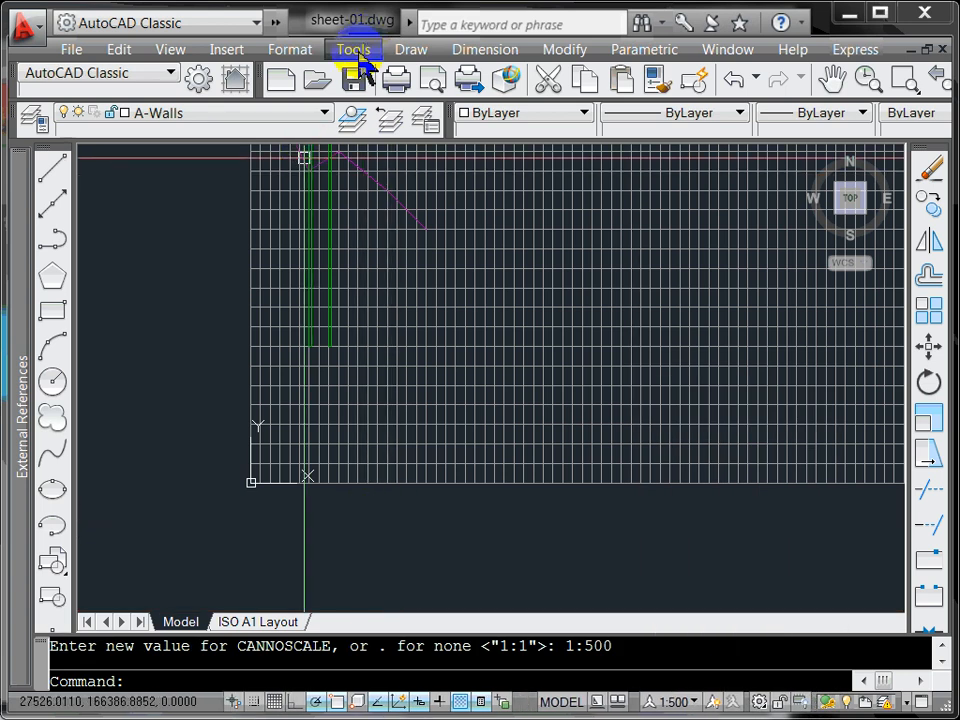
left_click(412, 52)
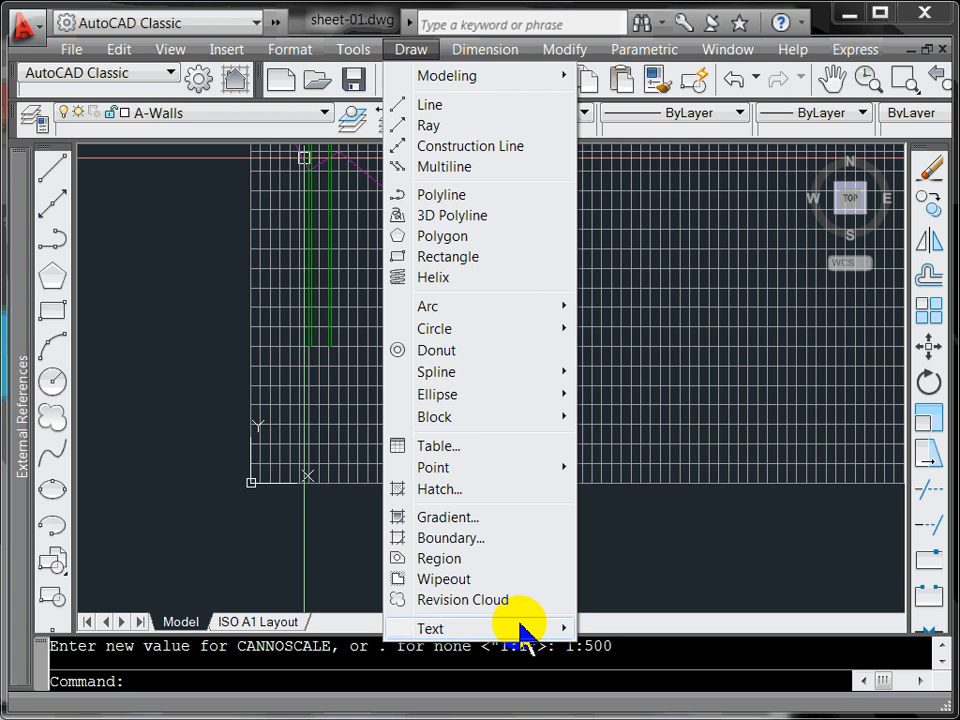
Step: Draw a multiline text box just below the grid's lower-left corner
mouse_move(523, 630)
left_click(640, 628)
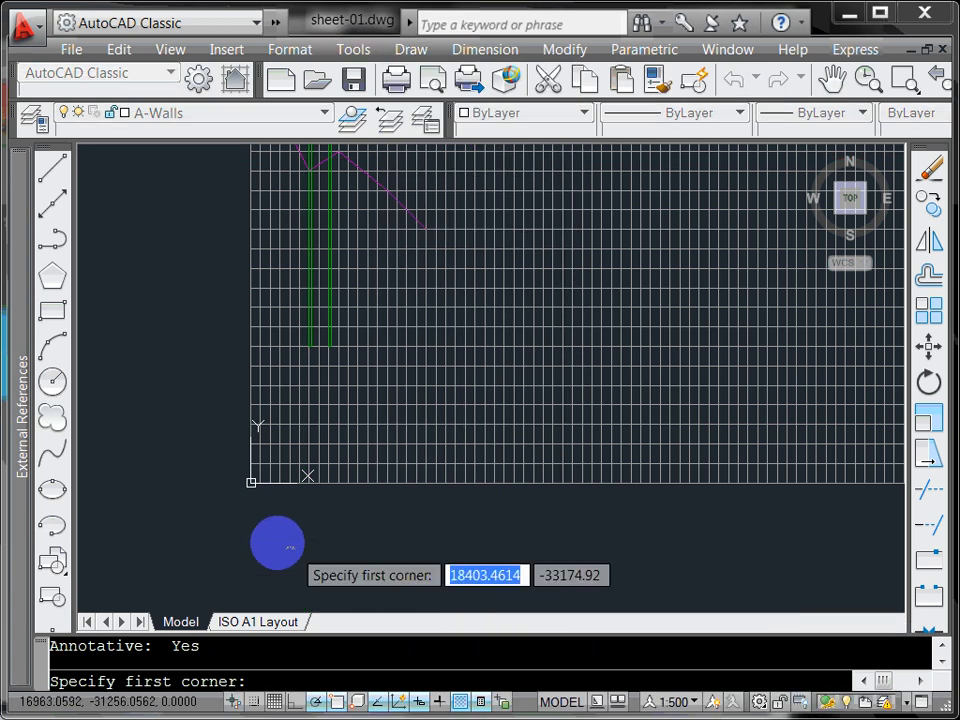
scroll(245, 470, "up", 3)
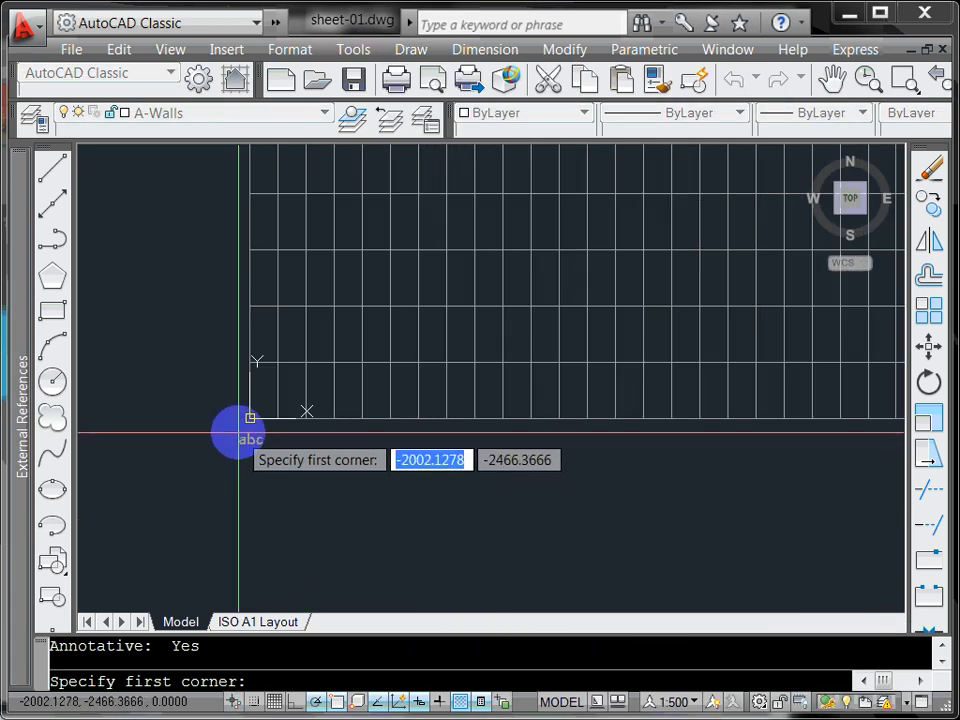
left_click(235, 434)
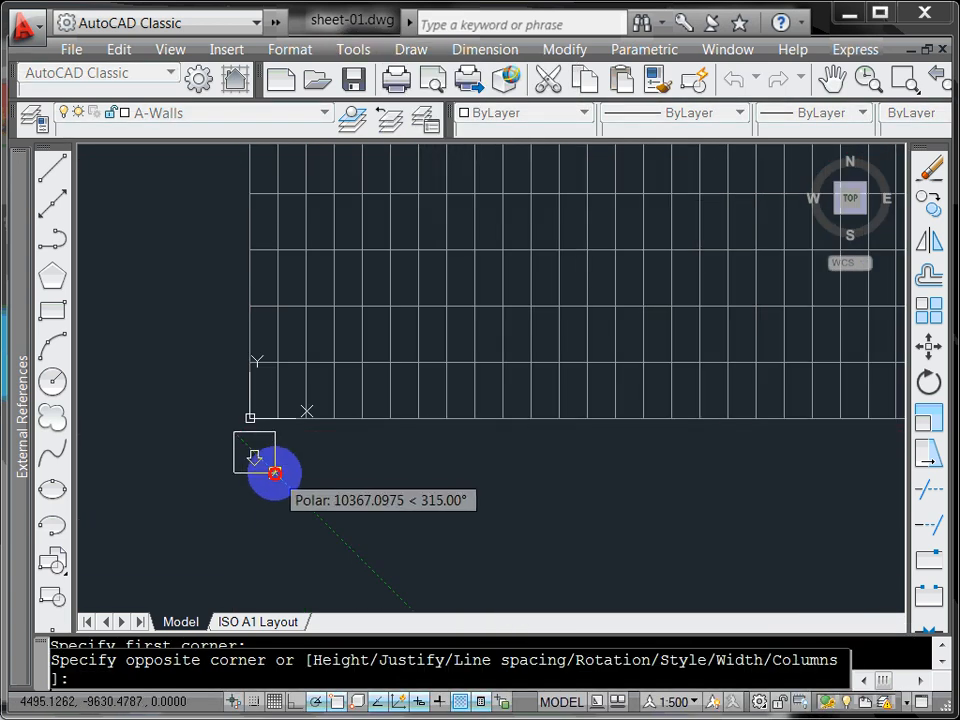
left_click(274, 467)
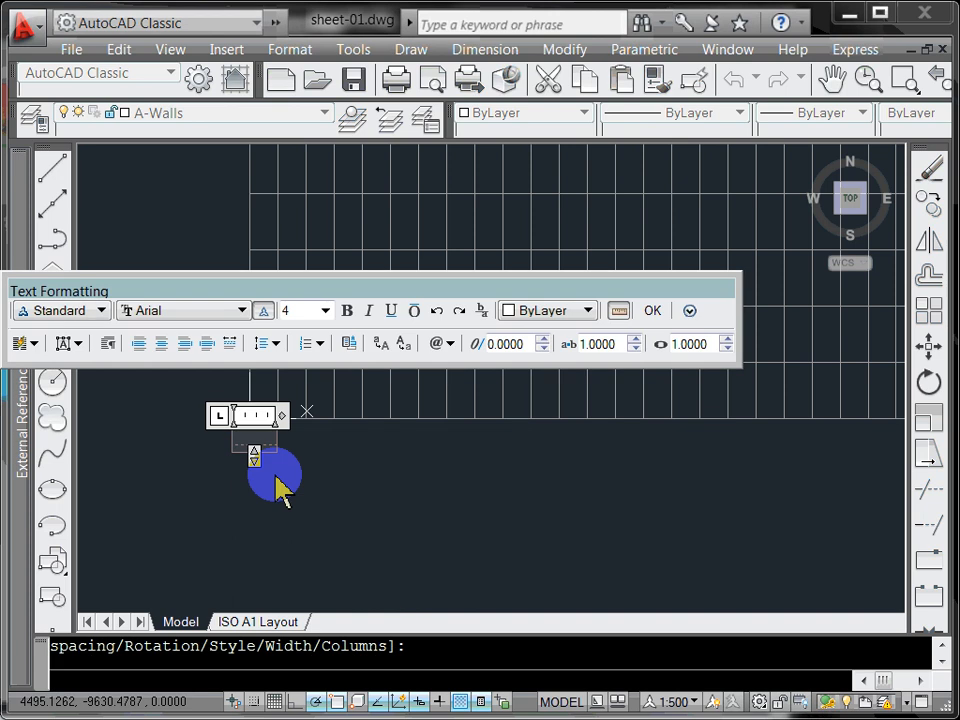
Step: Enter 0.00 as the label text and place it
type("0")
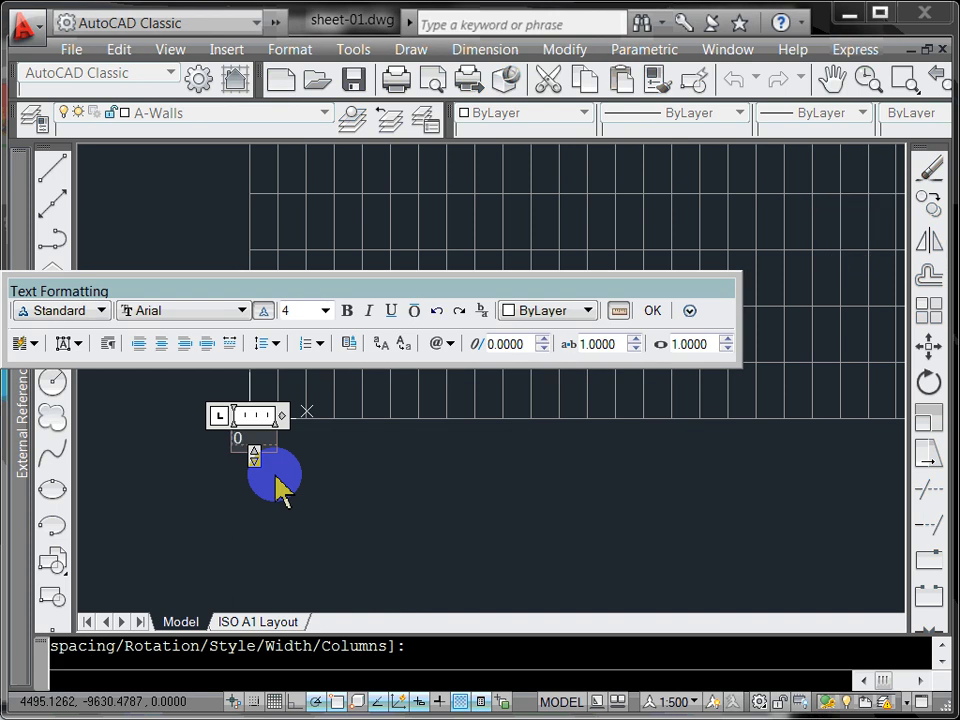
key("Return")
key("BackSpace")
left_click_drag(248, 438, 203, 440)
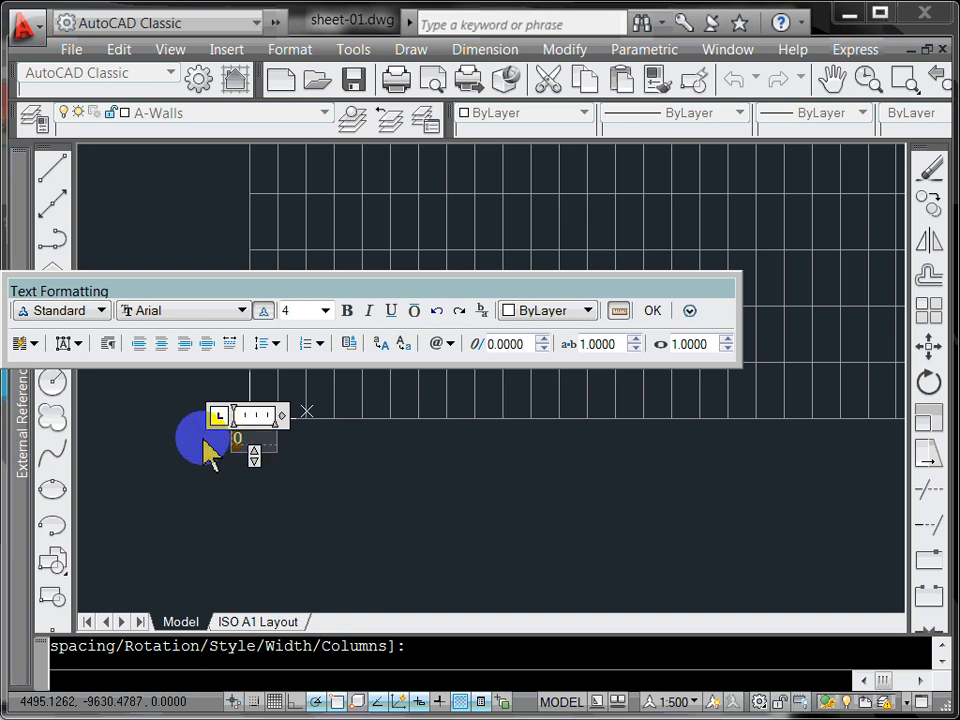
type("1")
key("BackSpace")
type("0.00")
key("Return")
key("BackSpace")
left_click(650, 311)
scroll(247, 443, "up", 5)
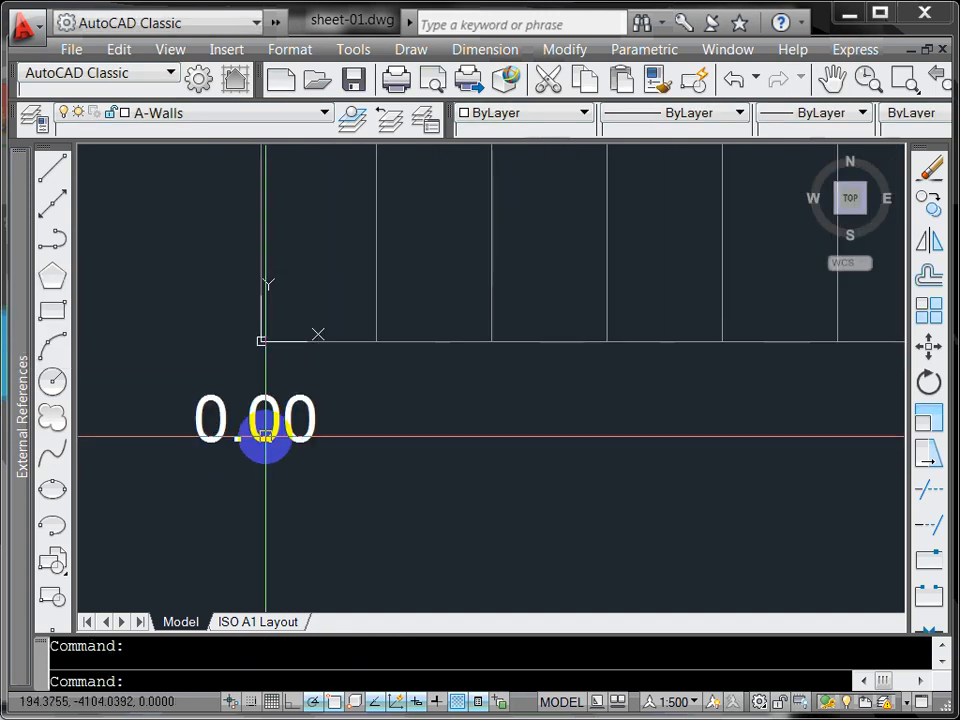
Step: Change the 0.00 label's Justify property to Top center in the Properties palette
left_click(273, 411)
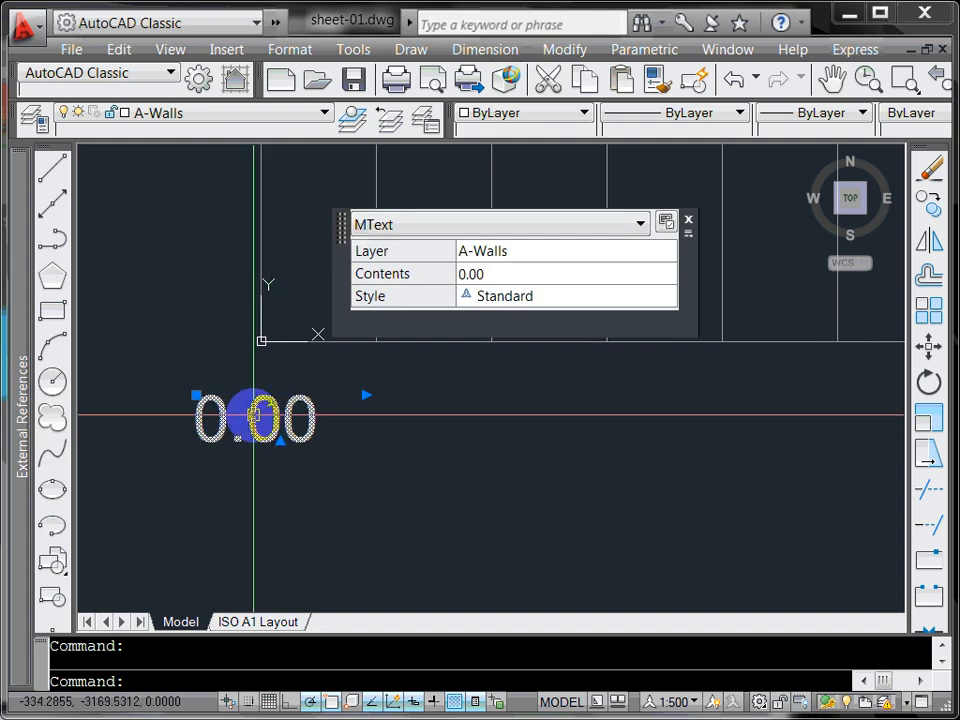
right_click(254, 413)
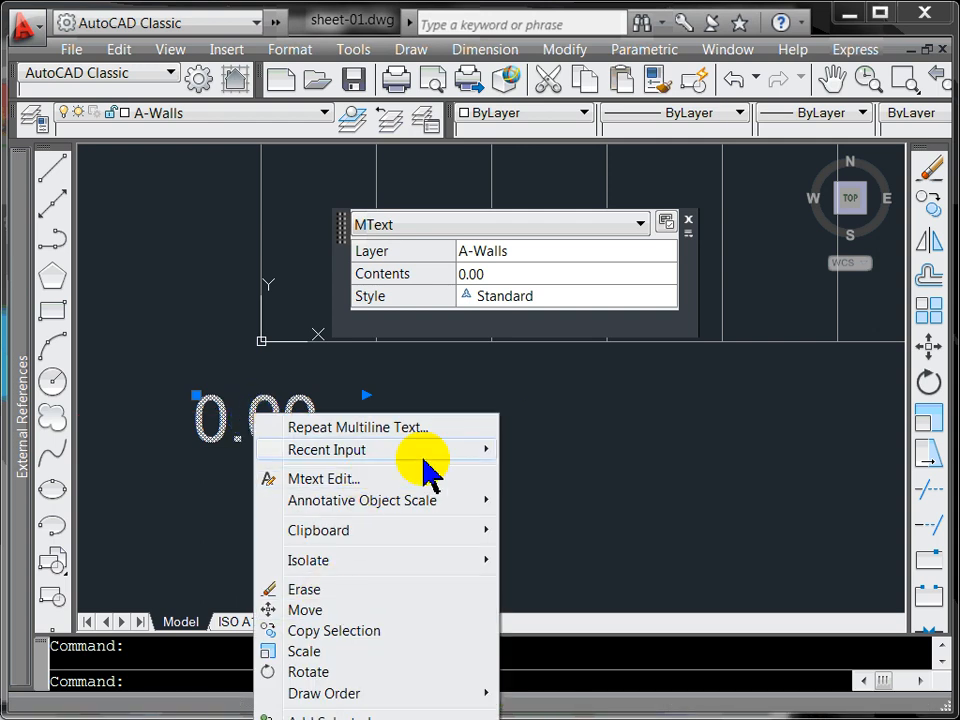
left_click(390, 716)
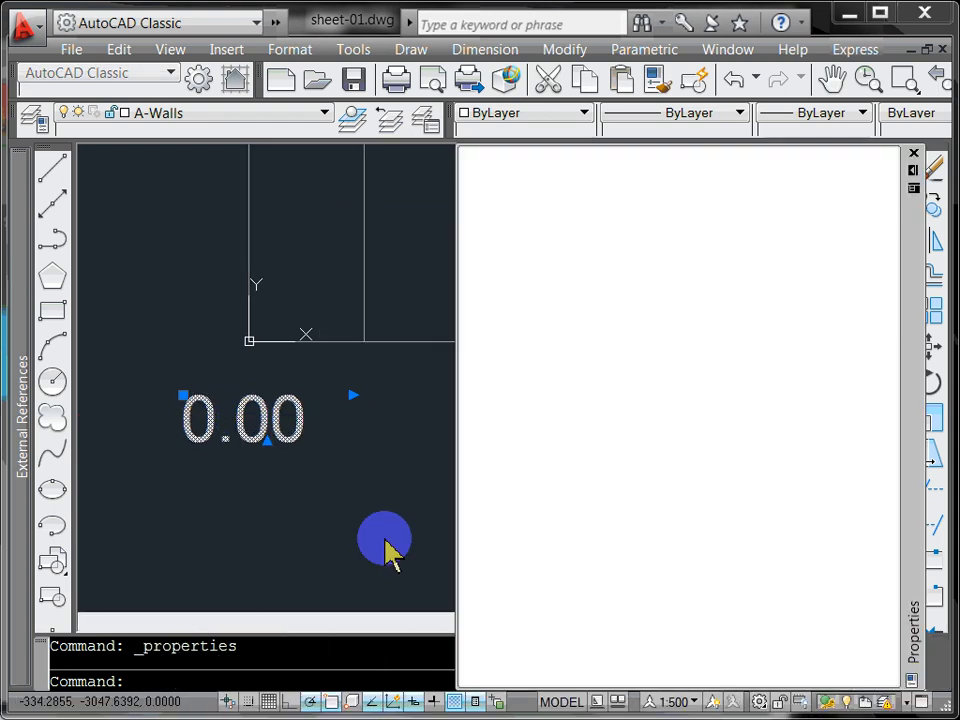
mouse_move(553, 297)
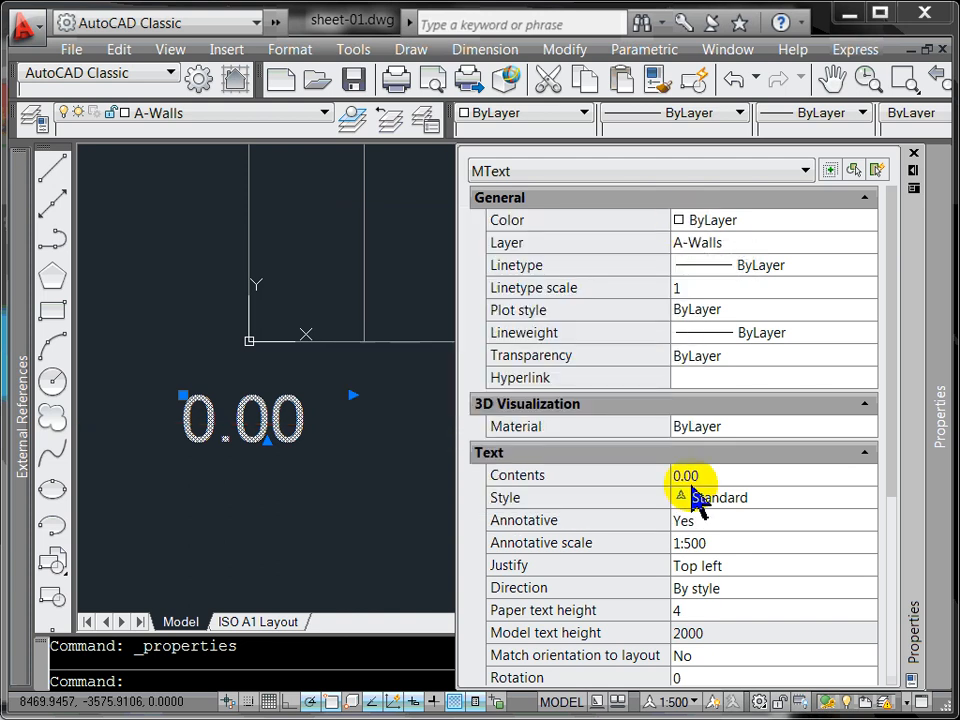
left_click(716, 565)
left_click(717, 566)
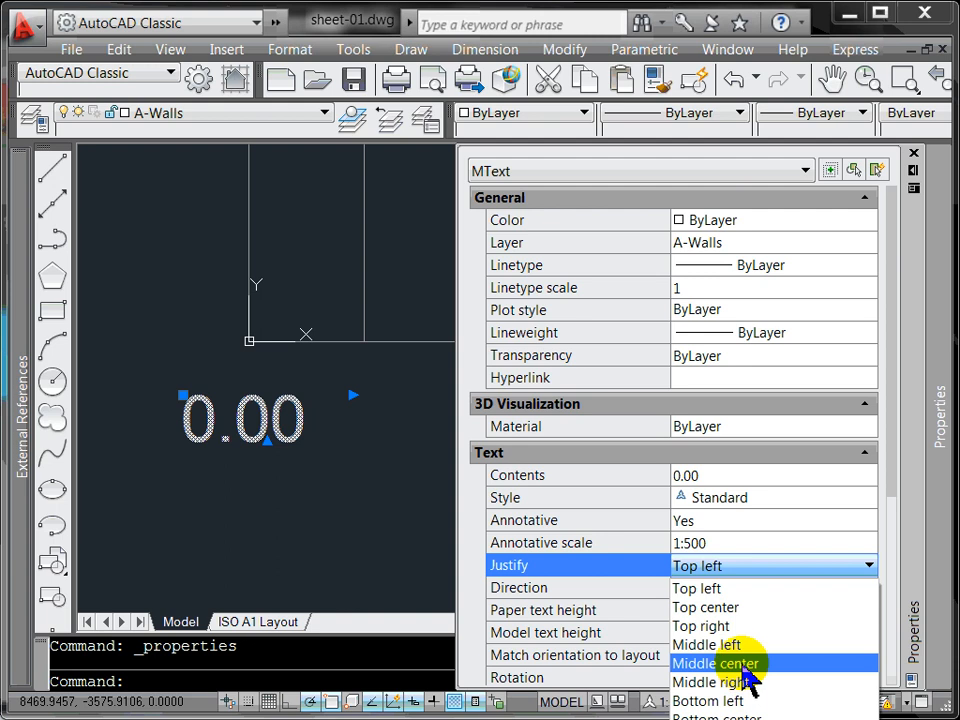
left_click(730, 610)
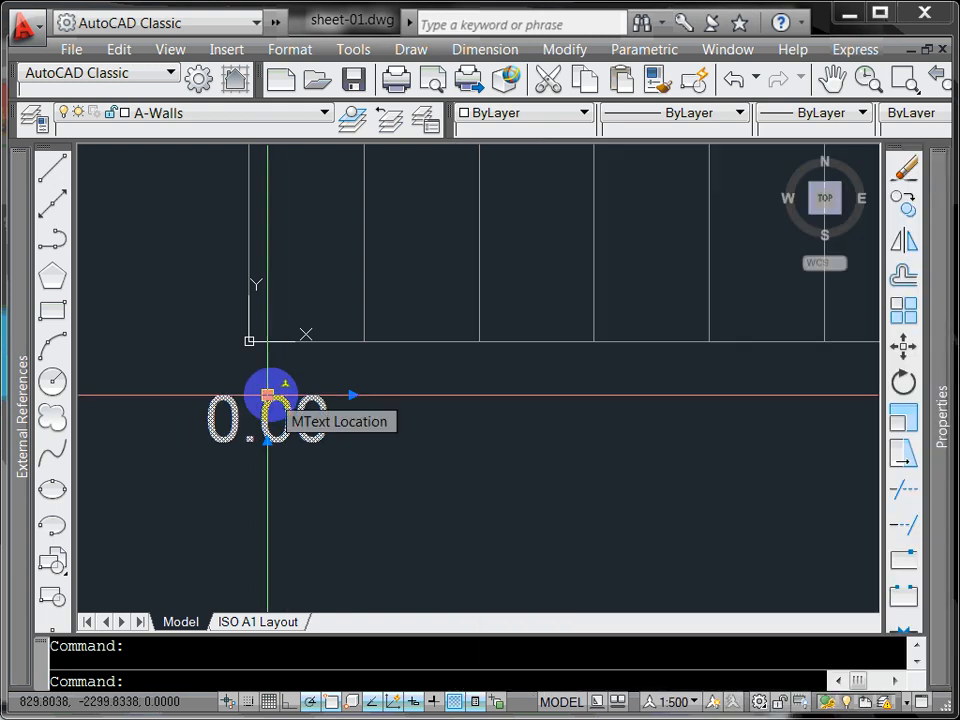
Step: Snap the 0.00 label's insertion grip onto the grid's lower-left corner
left_click(267, 395)
left_click(249, 341)
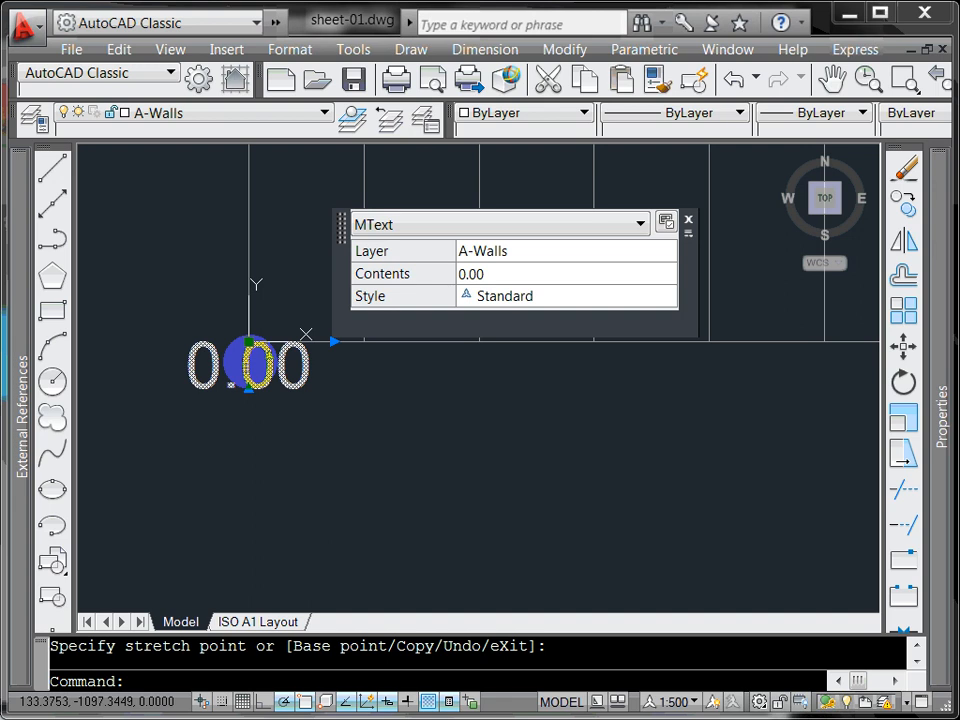
key("Escape")
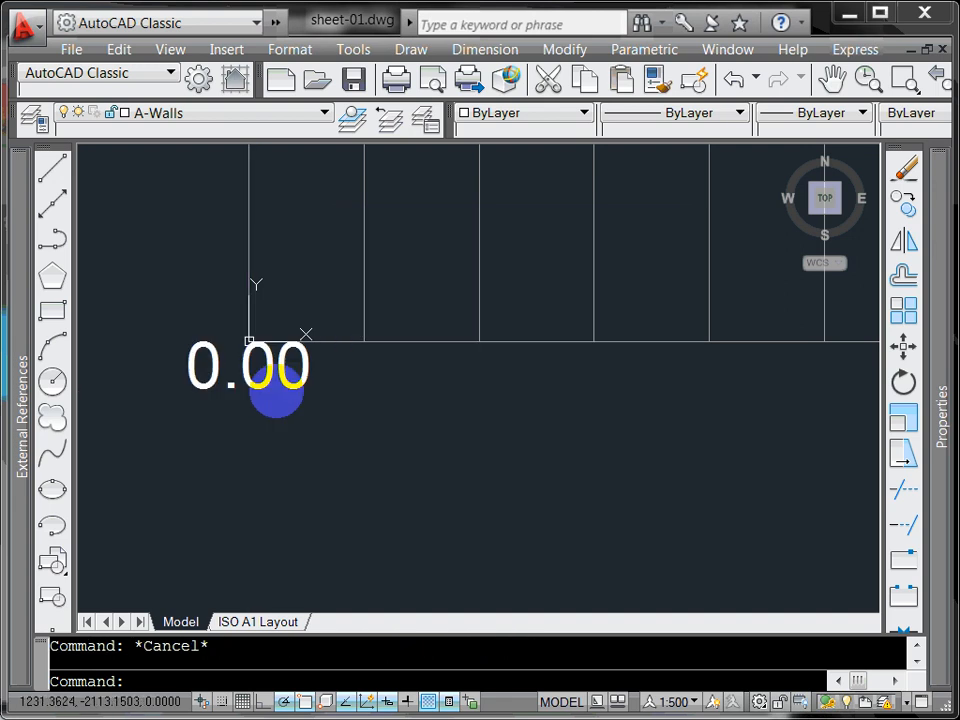
Step: Move the 0.00 label down so it sits centred just below the grid corner
type("m")
key("Return")
left_click(274, 396)
left_click(257, 372)
key("Return")
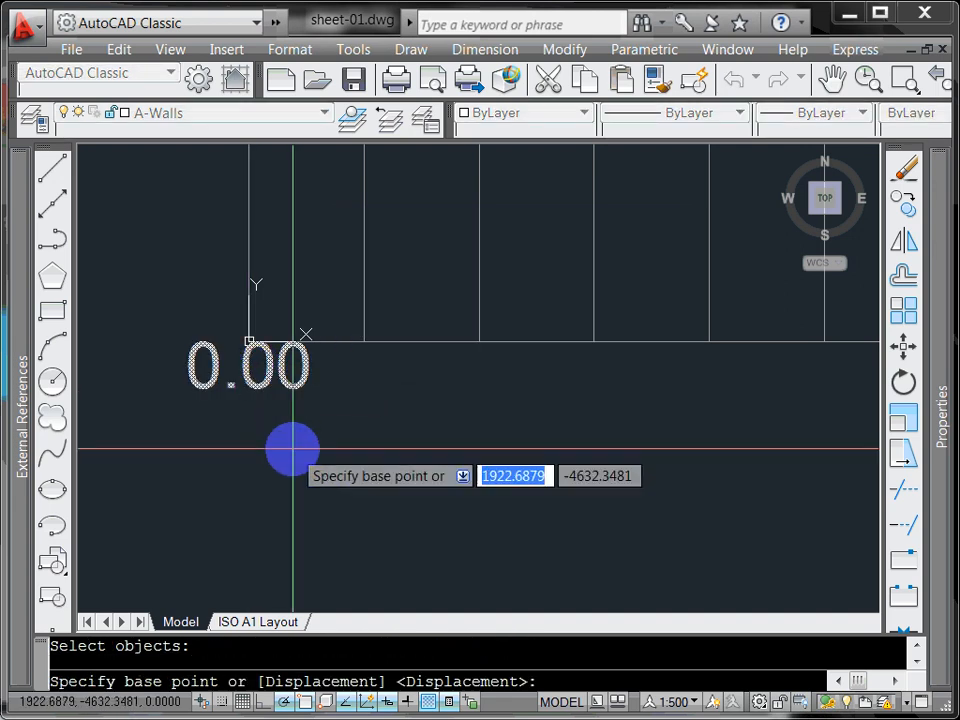
left_click(292, 448)
left_click(293, 486)
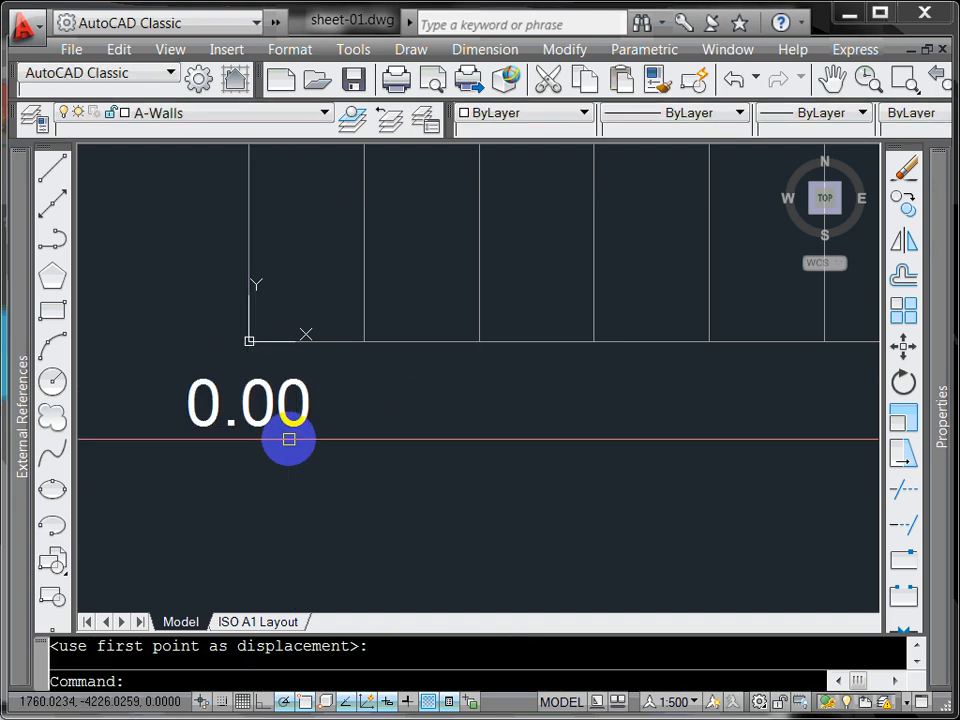
scroll(321, 444, "down", 8)
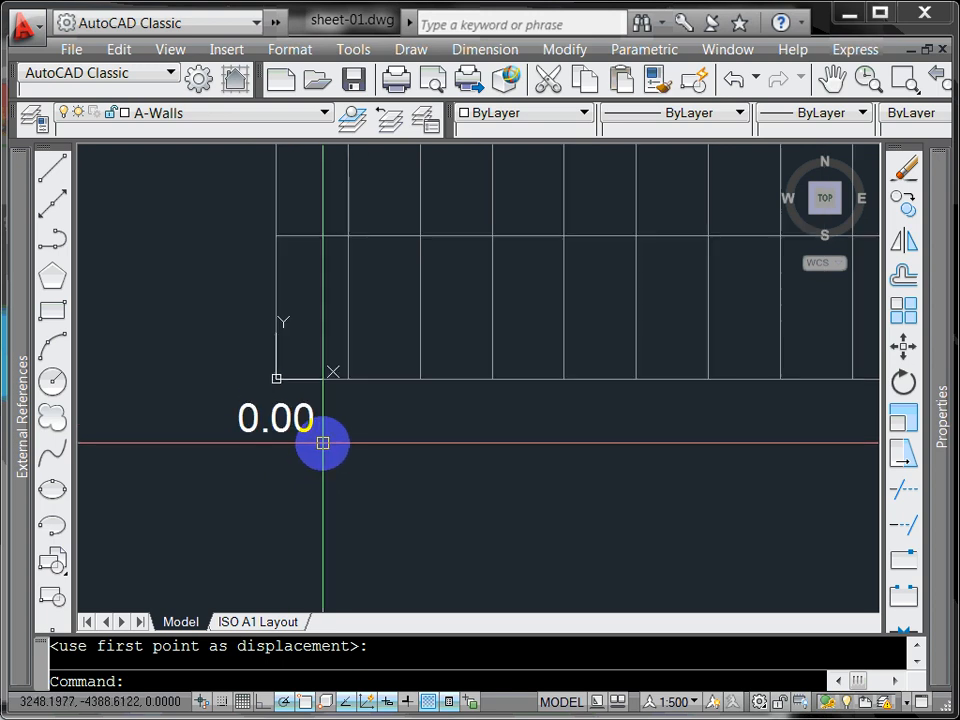
middle_click_drag(358, 459, 210, 455)
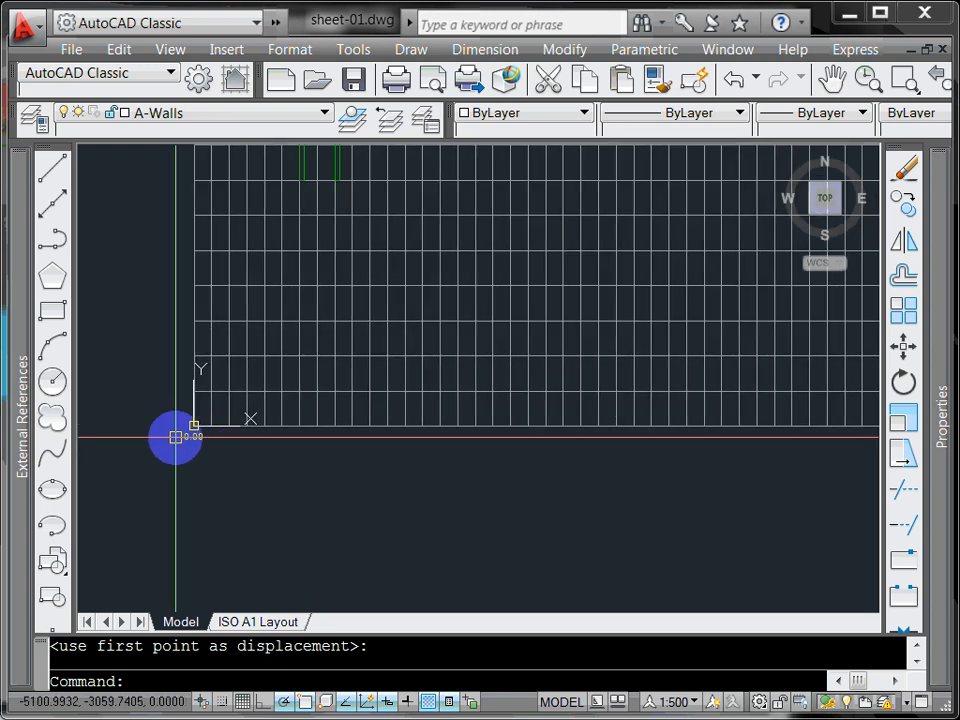
scroll(283, 441, "up", 8)
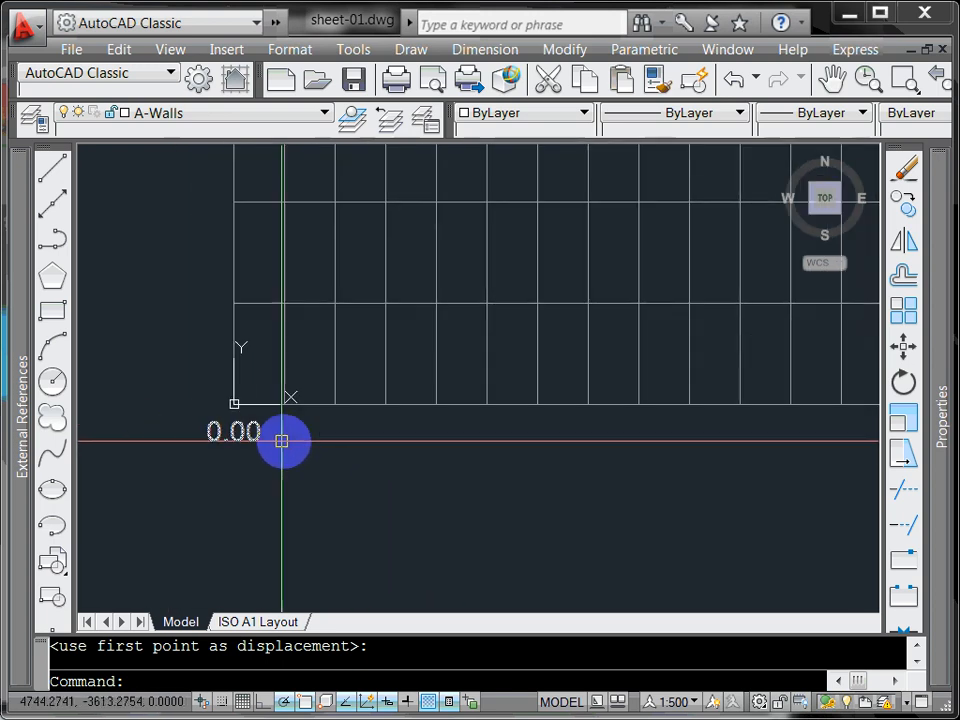
scroll(284, 441, "down", 2)
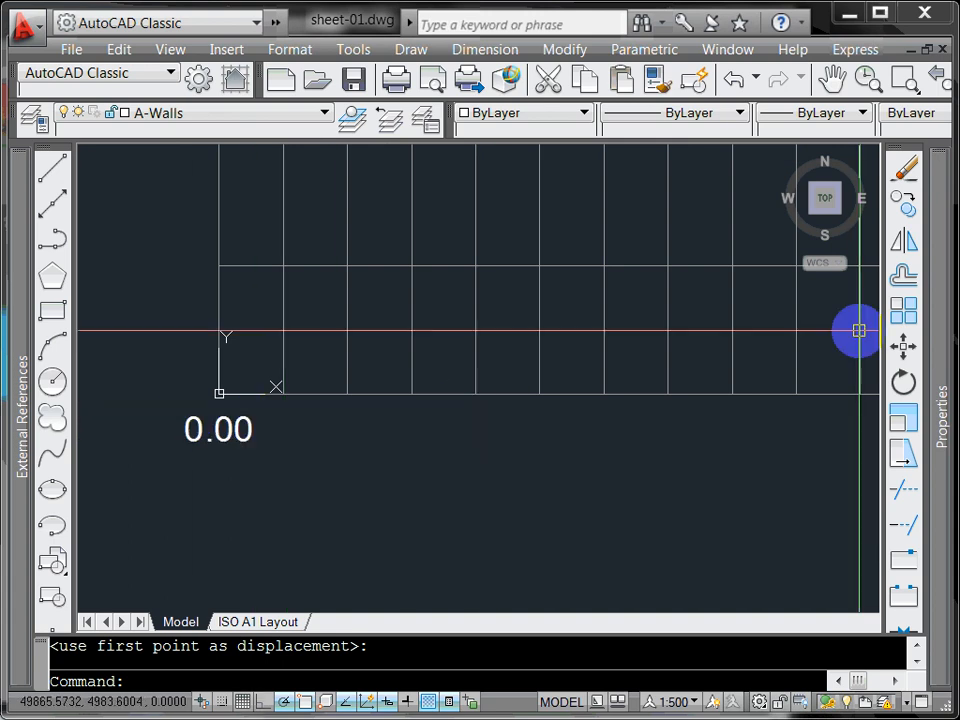
left_click(903, 313)
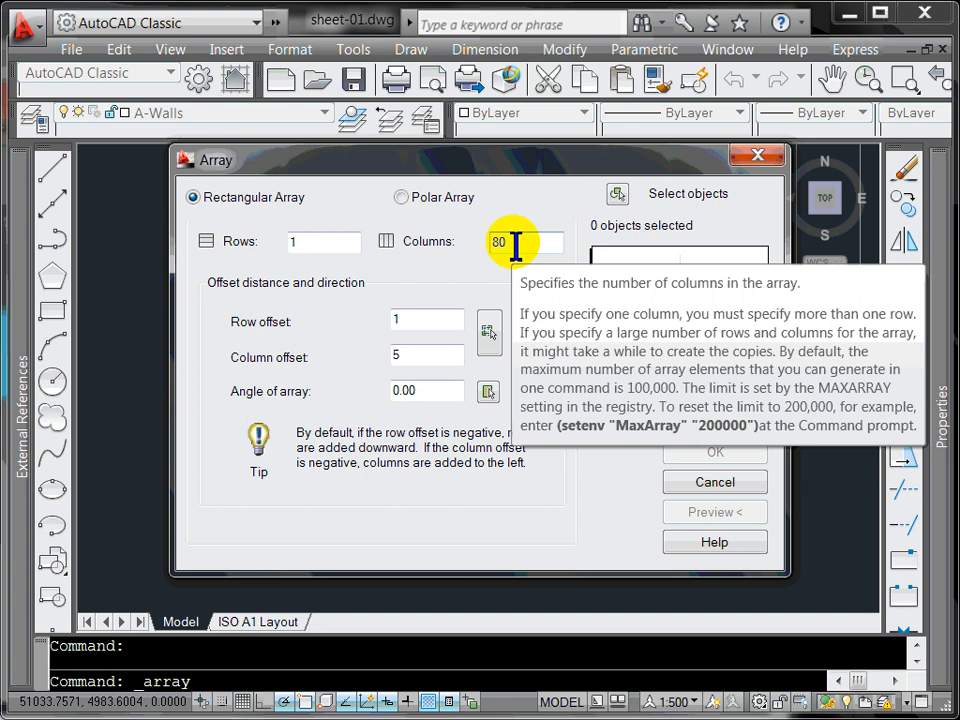
Step: Set the text array to 20 columns, with column spacing measured from the grid corner to the next gridline
double_click(498, 242)
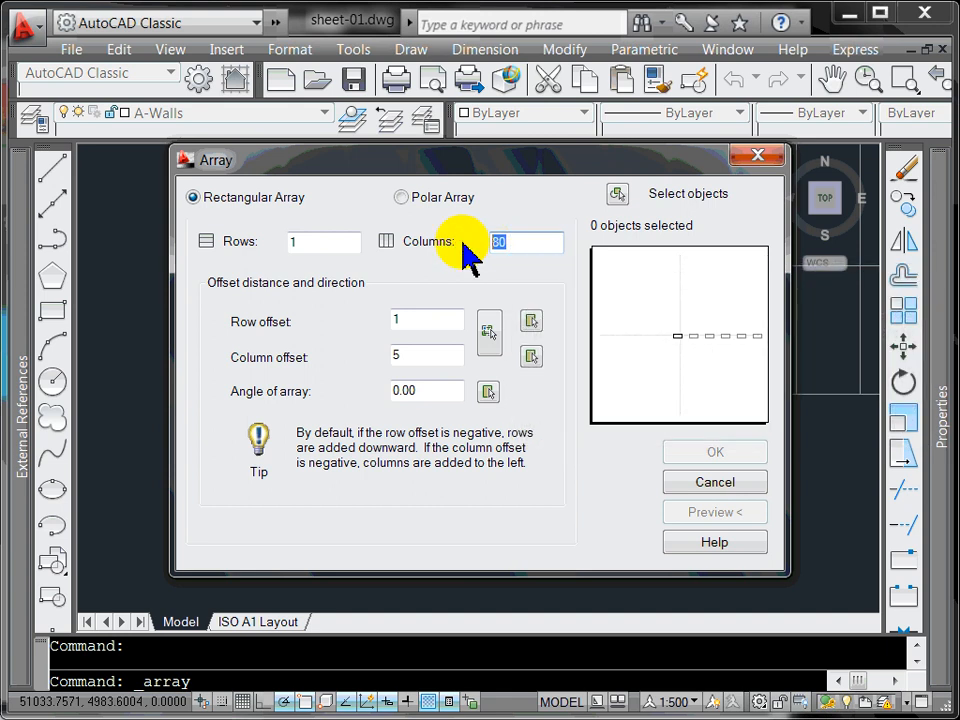
type("20")
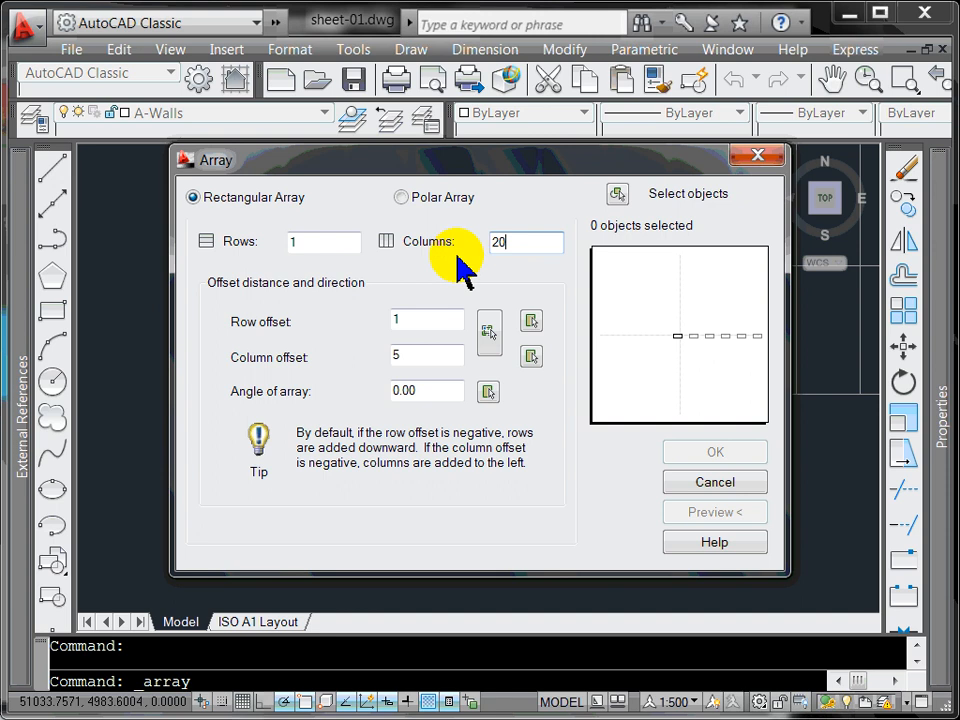
left_click(421, 355)
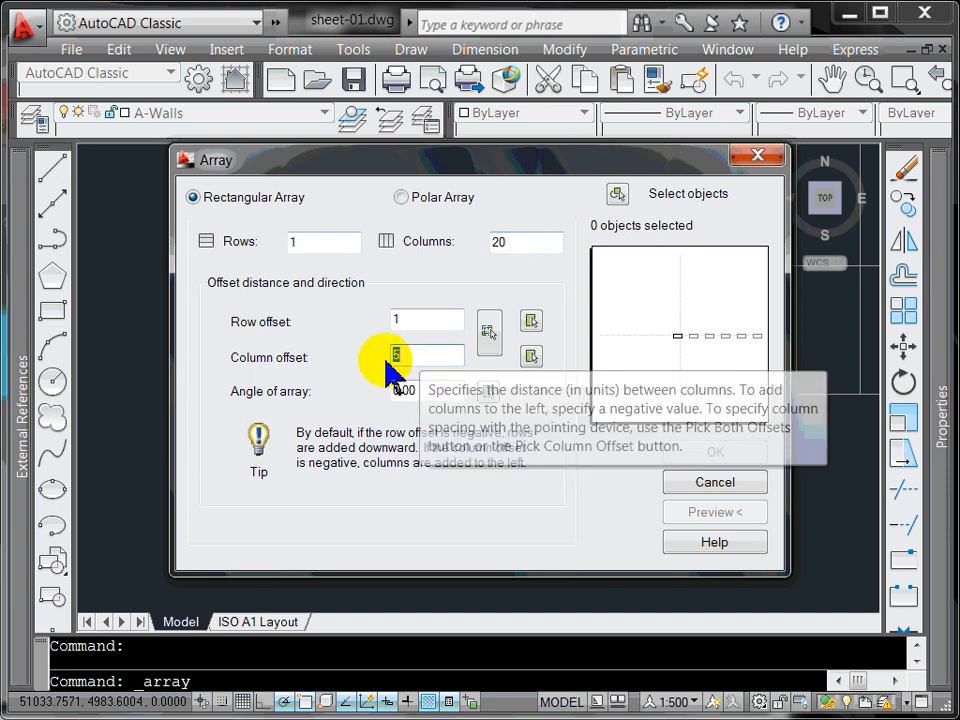
double_click(395, 356)
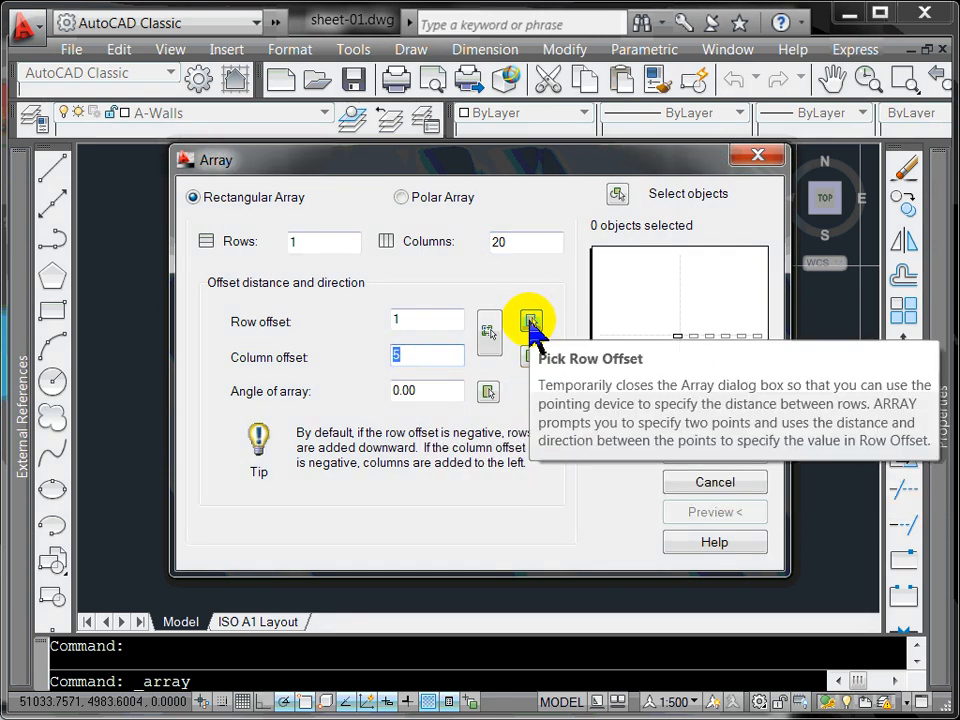
left_click(533, 358)
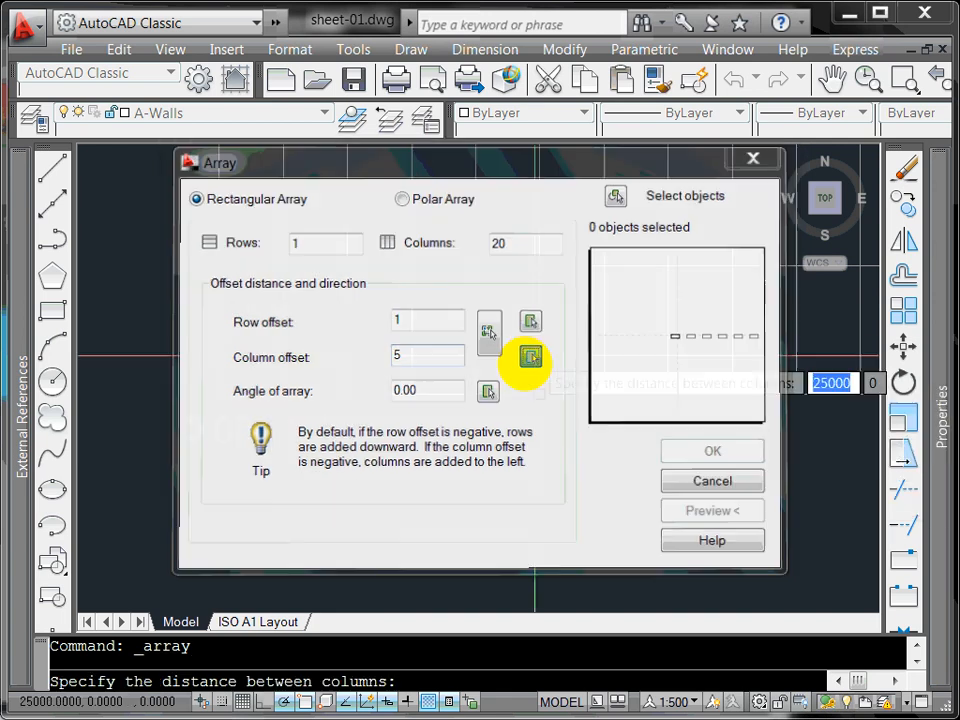
left_click(222, 394)
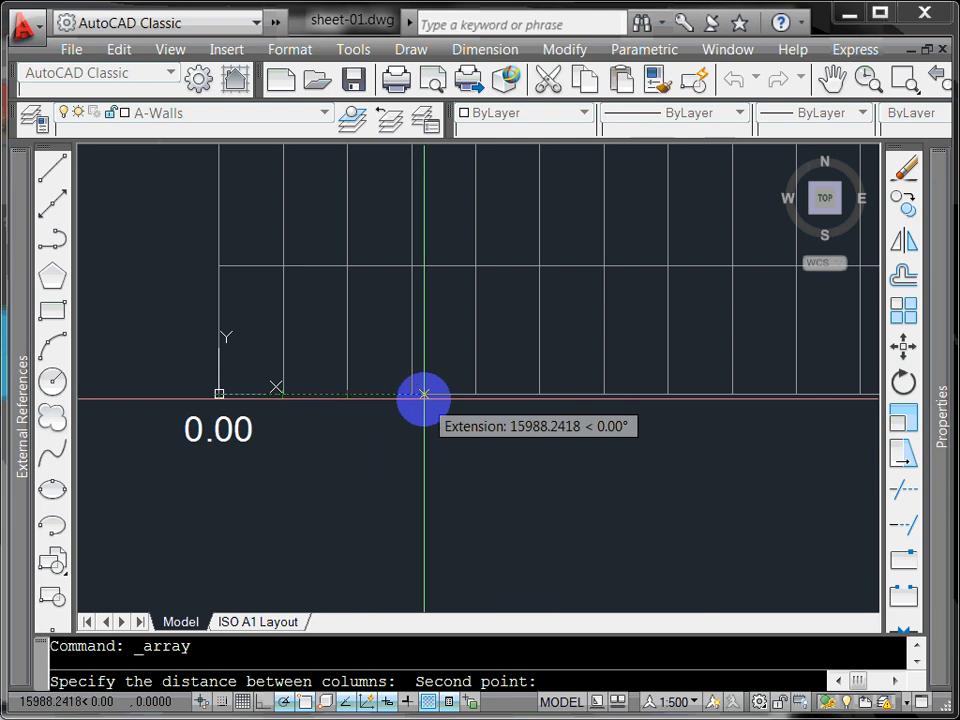
left_click(539, 394)
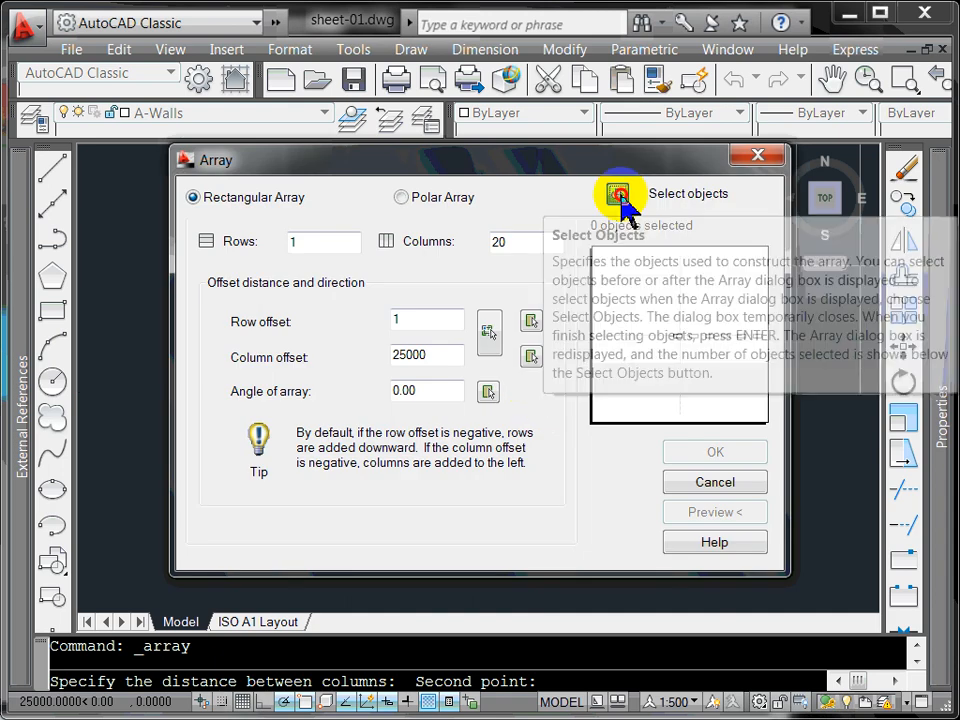
Step: Array the 0.00 label along the grid's bottom edge and accept the preview
left_click(618, 193)
left_click(292, 426)
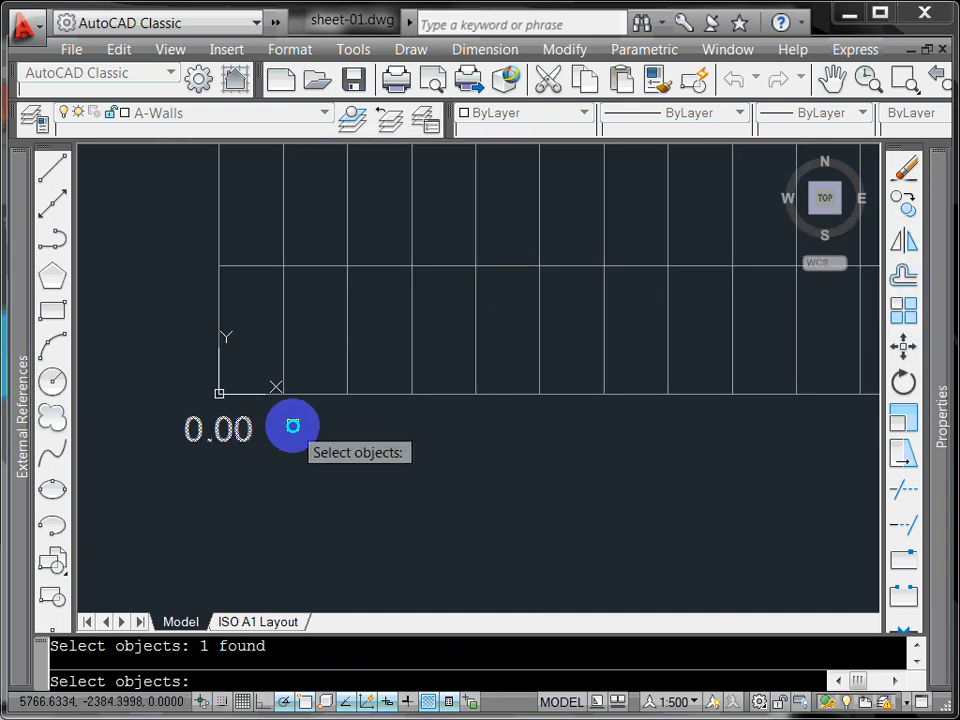
key("Return")
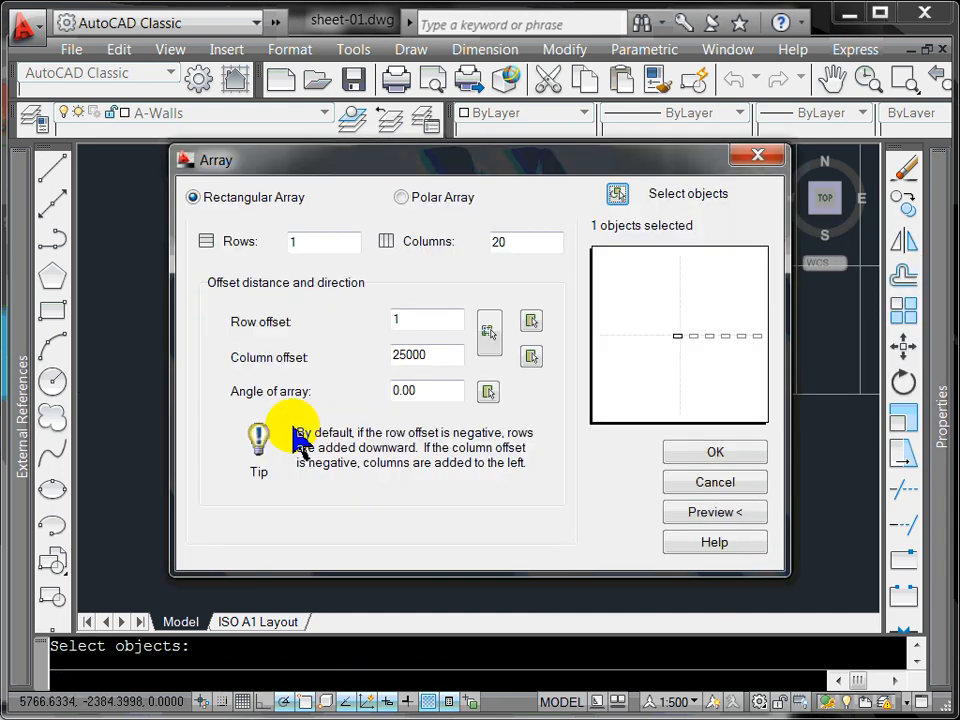
left_click(713, 511)
scroll(606, 482, "down", 8)
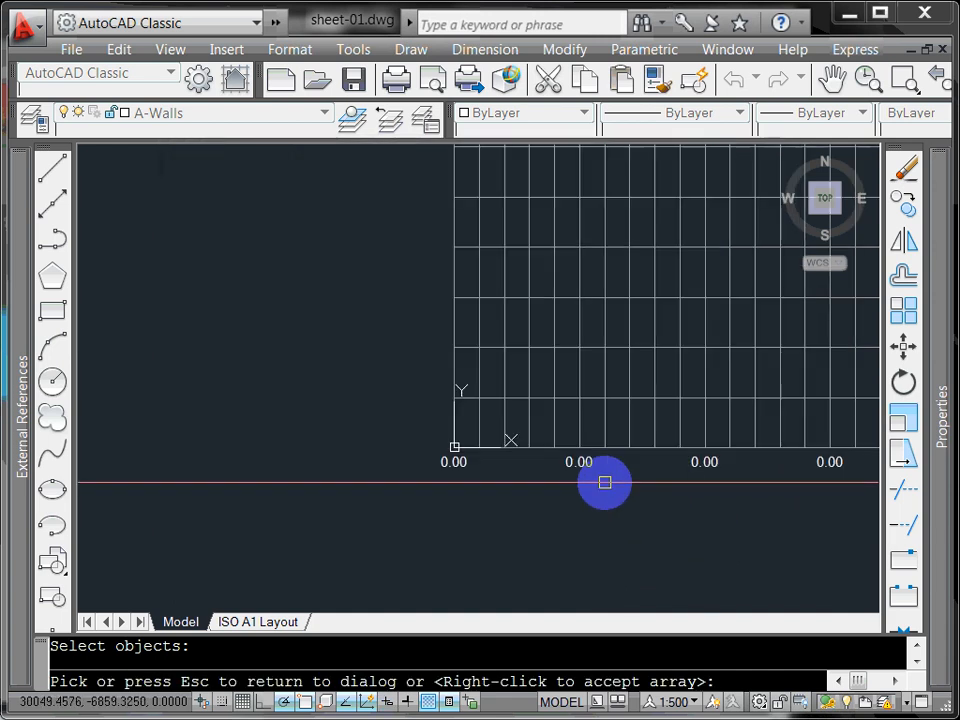
scroll(627, 483, "up", 6)
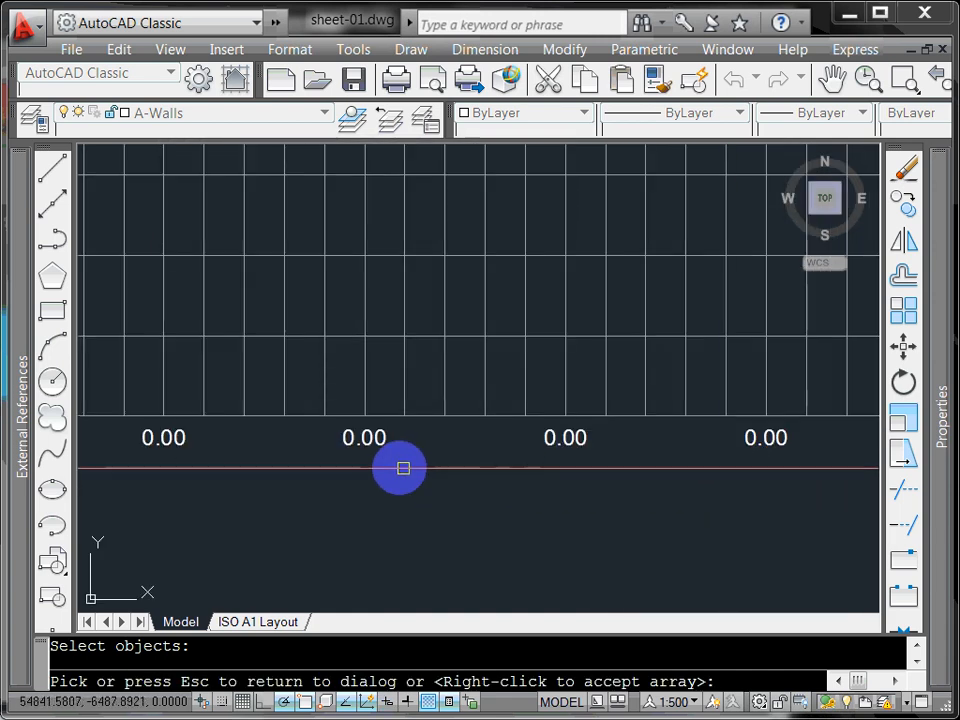
scroll(400, 465, "down", 2)
scroll(396, 465, "down", 4)
scroll(313, 469, "up", 5)
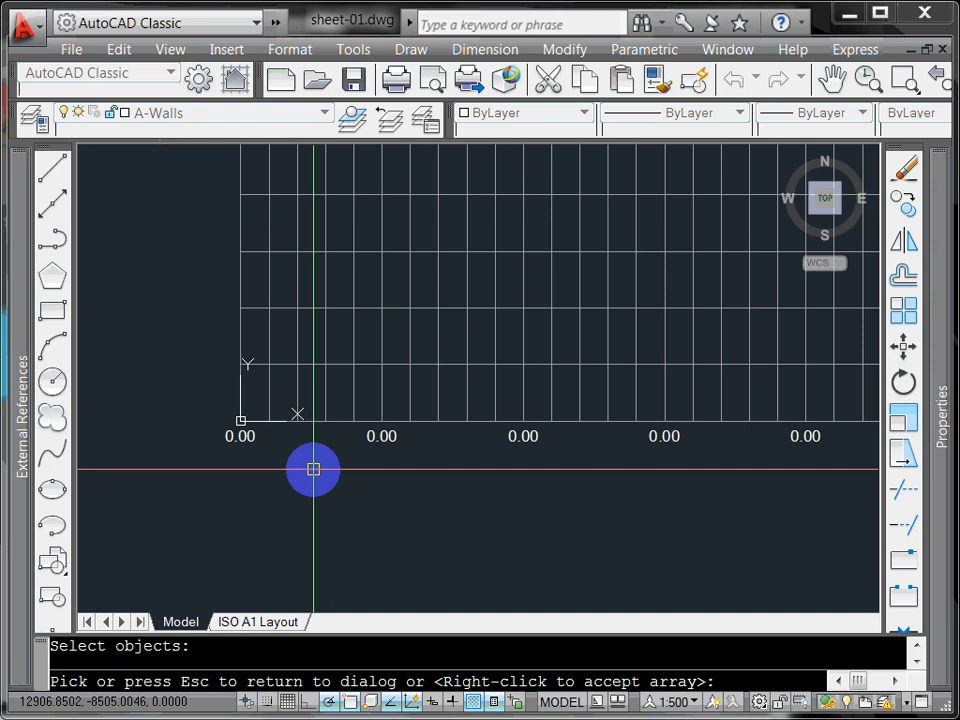
scroll(313, 469, "up", 3)
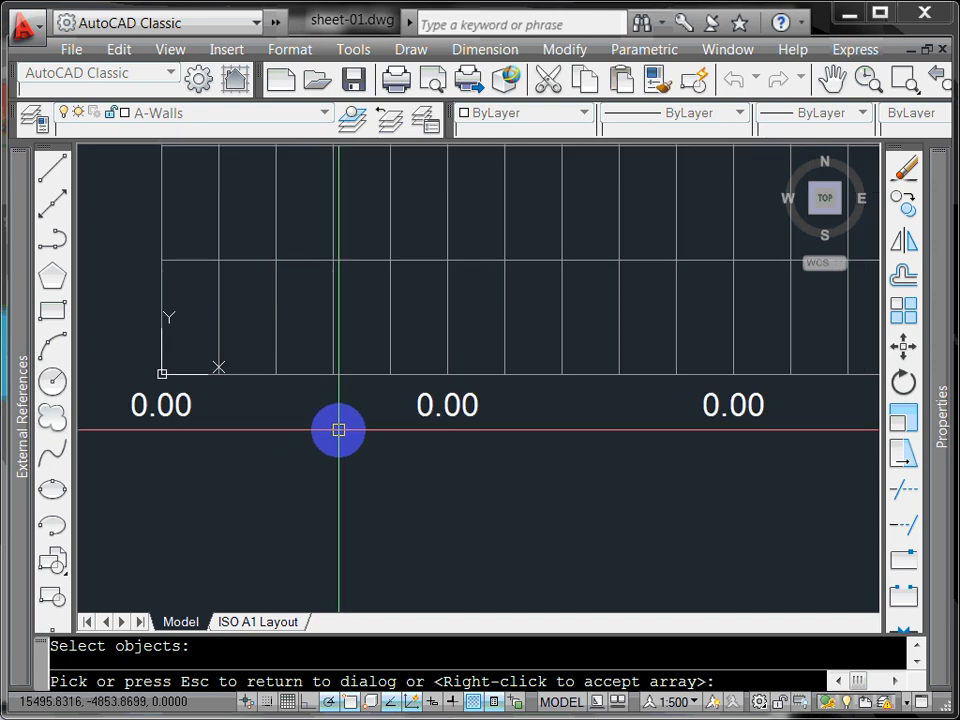
right_click(338, 430)
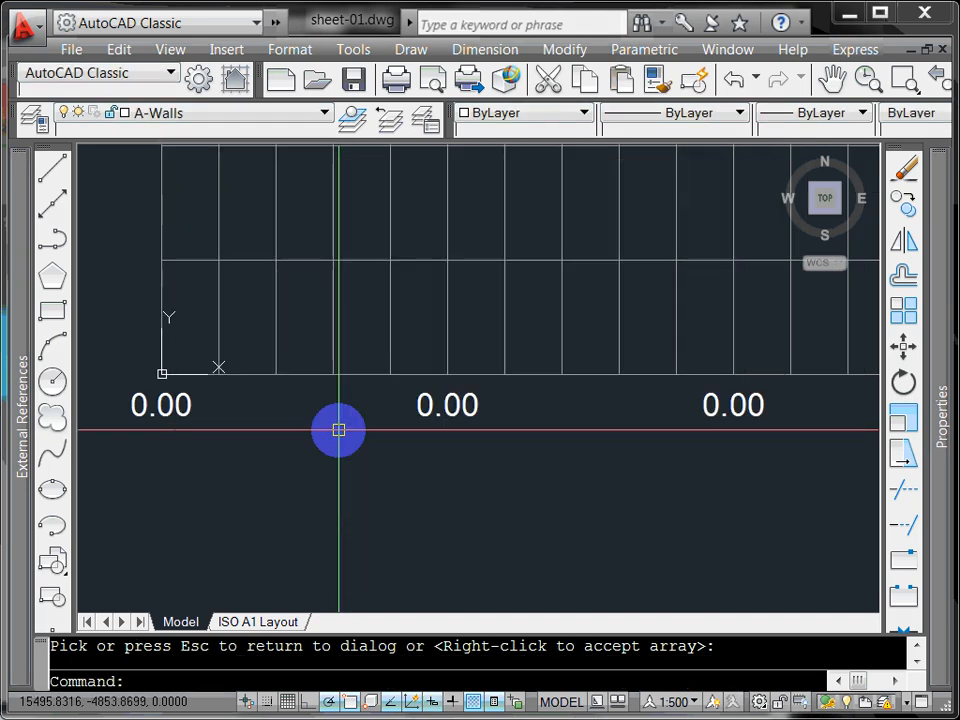
scroll(429, 448, "down", 3)
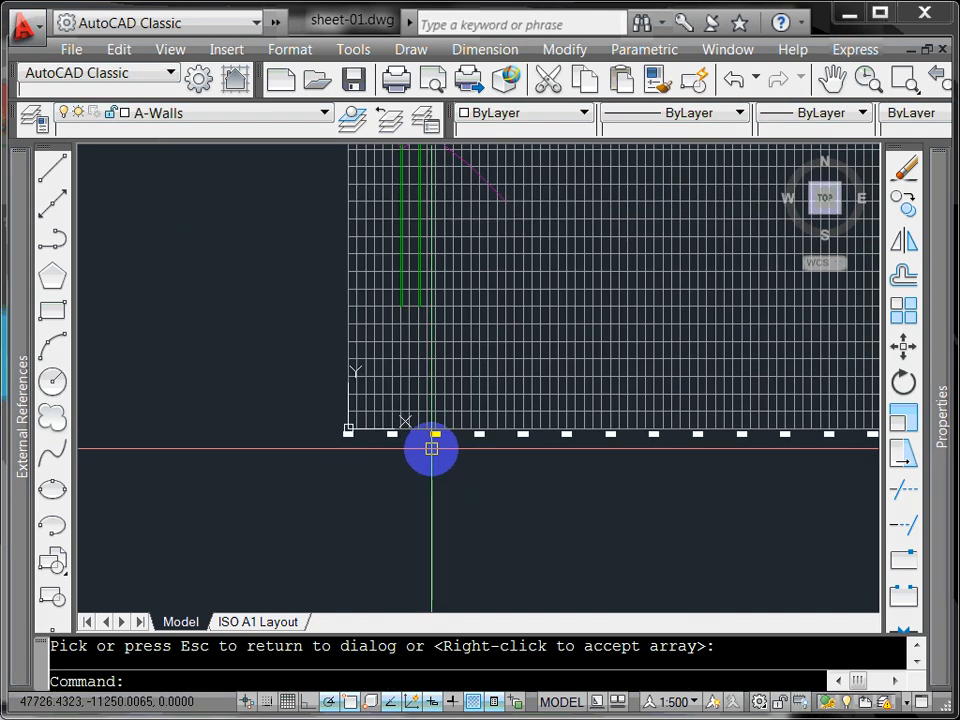
scroll(429, 448, "up", 2)
Step: Window-select the three surplus 0.00 labels past the grid's right end and delete them
middle_click_drag(429, 448, 292, 456)
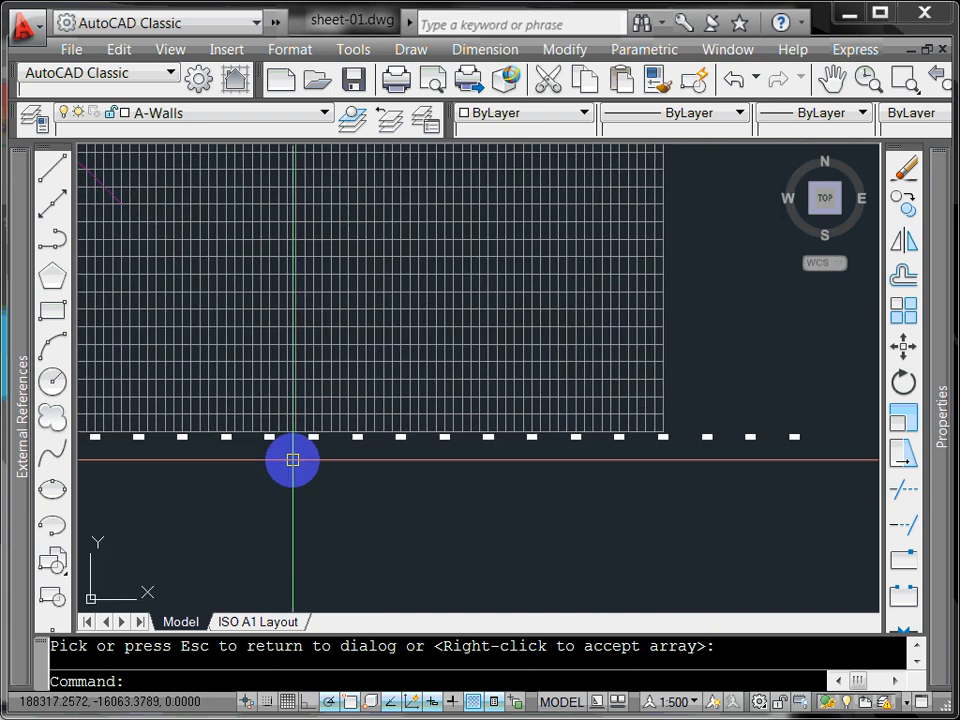
scroll(808, 441, "up", 4)
left_click(799, 439)
left_click(497, 375)
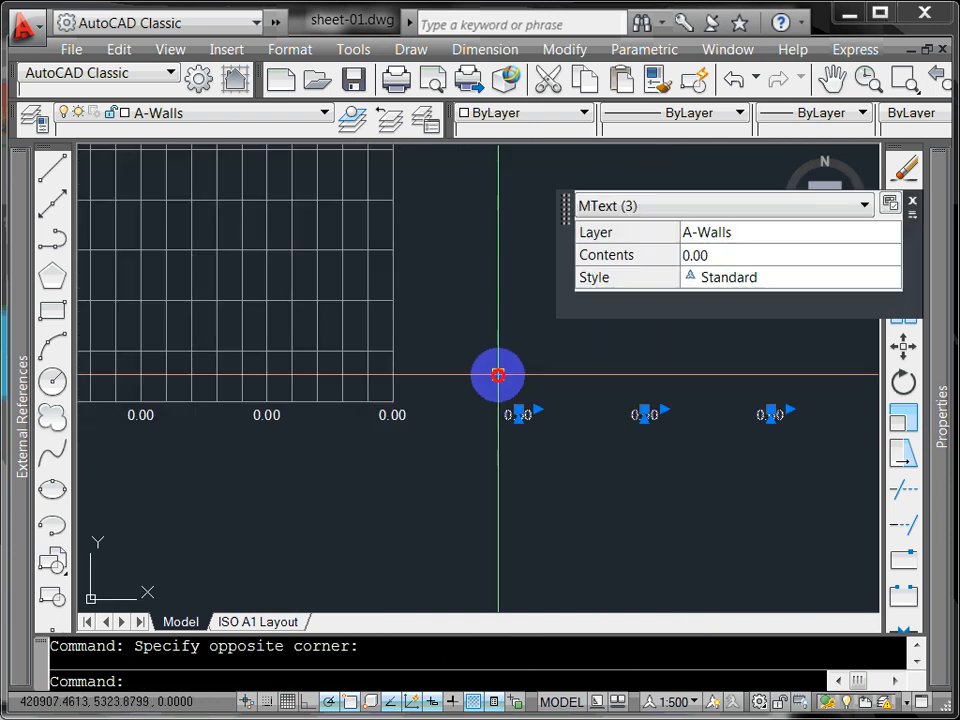
key("Delete")
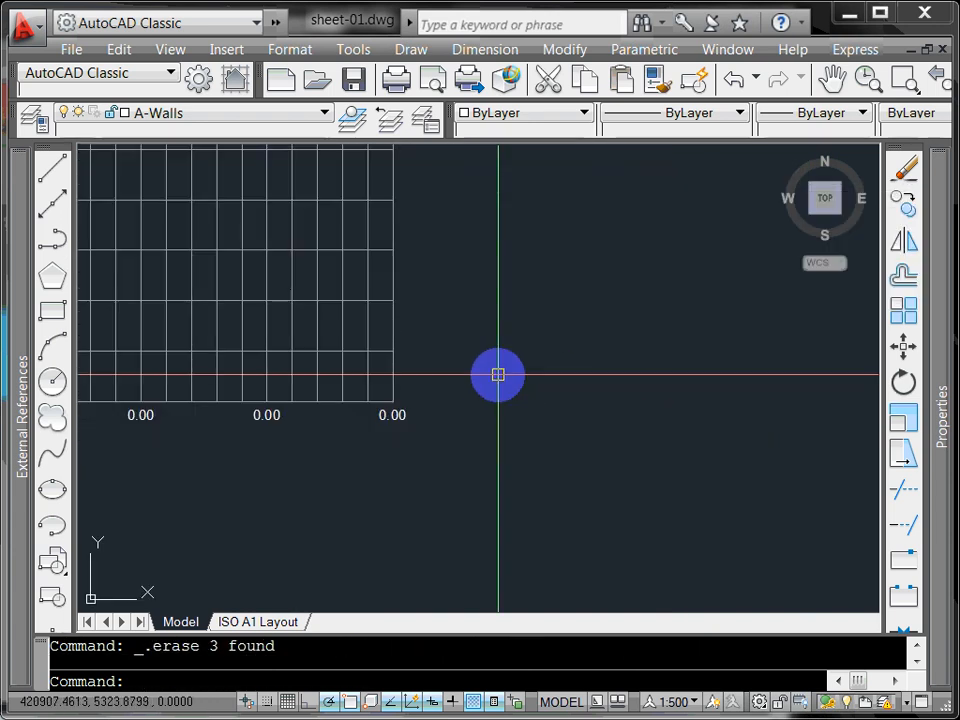
scroll(497, 375, "down", 4)
middle_click_drag(453, 405, 506, 414)
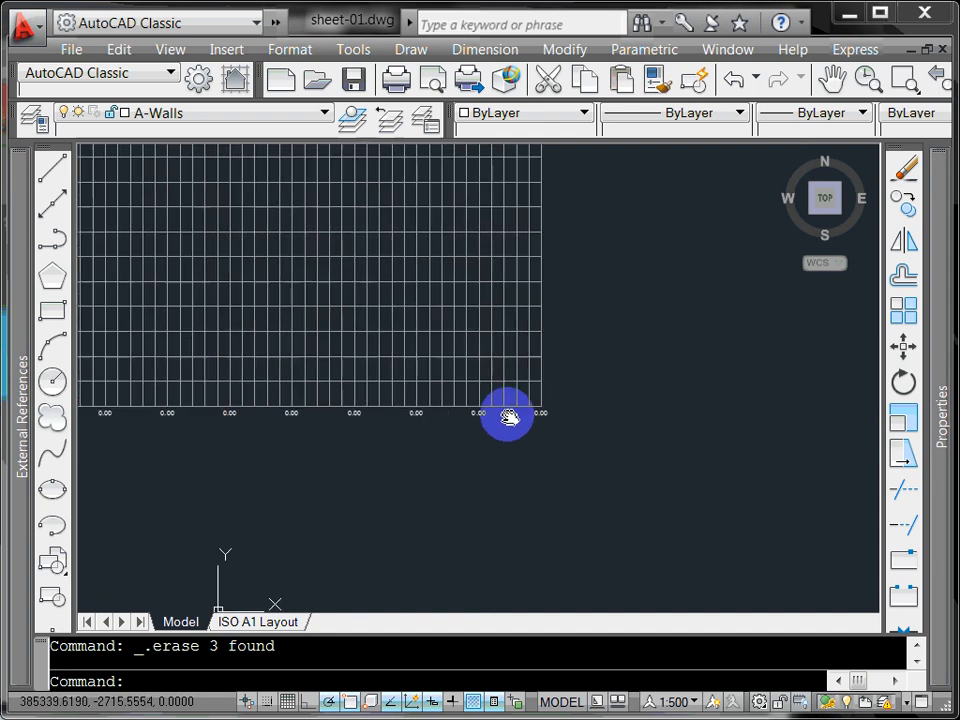
scroll(437, 422, "down", 1)
middle_click_drag(437, 422, 572, 426)
scroll(316, 421, "up", 4)
scroll(316, 421, "up", 2)
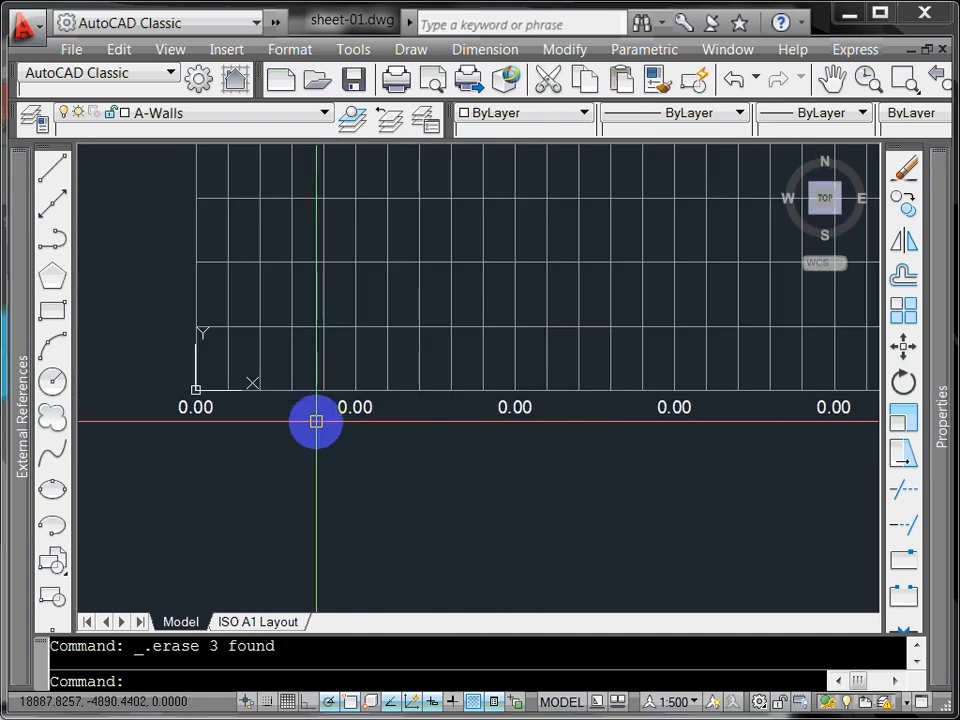
scroll(550, 445, "down", 4)
middle_click_drag(550, 445, 231, 439)
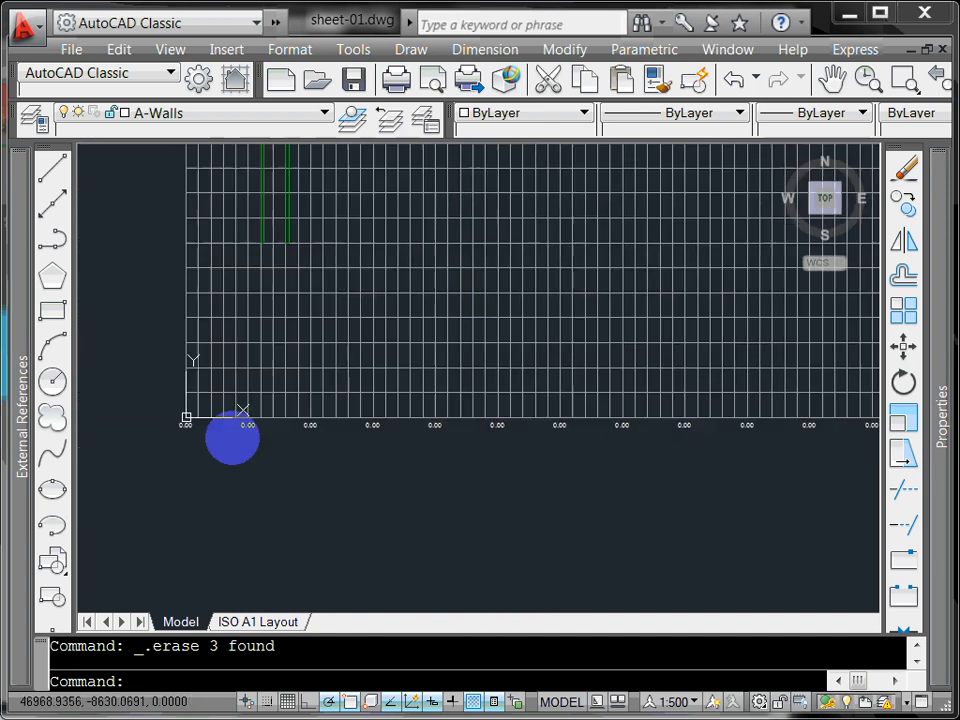
scroll(330, 442, "down", 2)
mouse_move(510, 448)
middle_mouse_down()
mouse_move(375, 457)
mouse_move(399, 497)
mouse_move(439, 510)
middle_mouse_up()
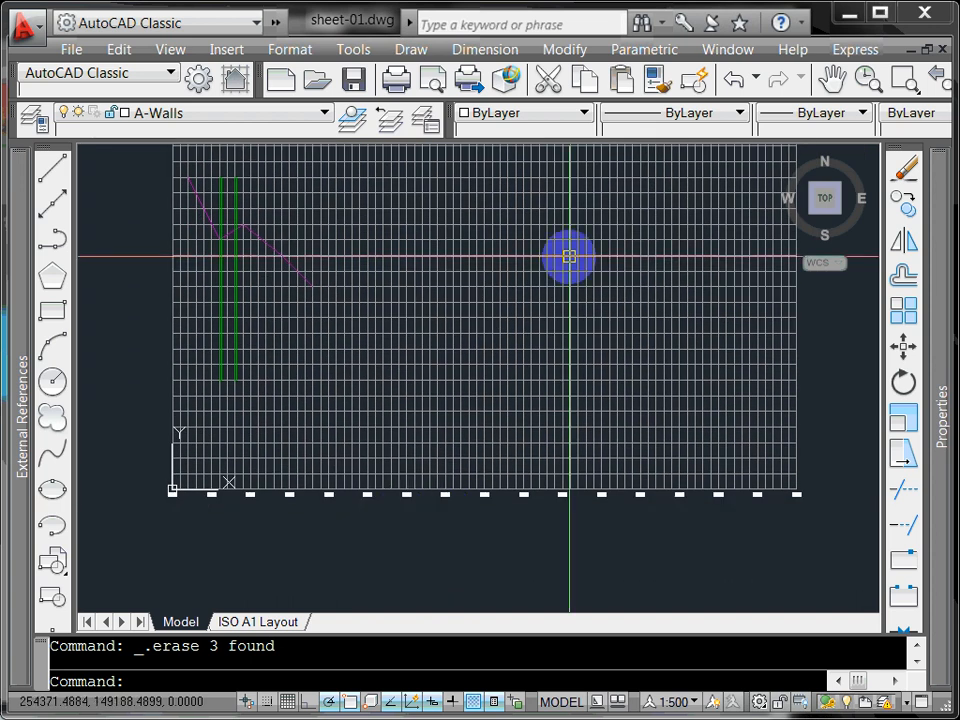
Step: Launch Express Automatic Text Numbering and window-select the 17 bottom 0.00 labels
left_click(858, 52)
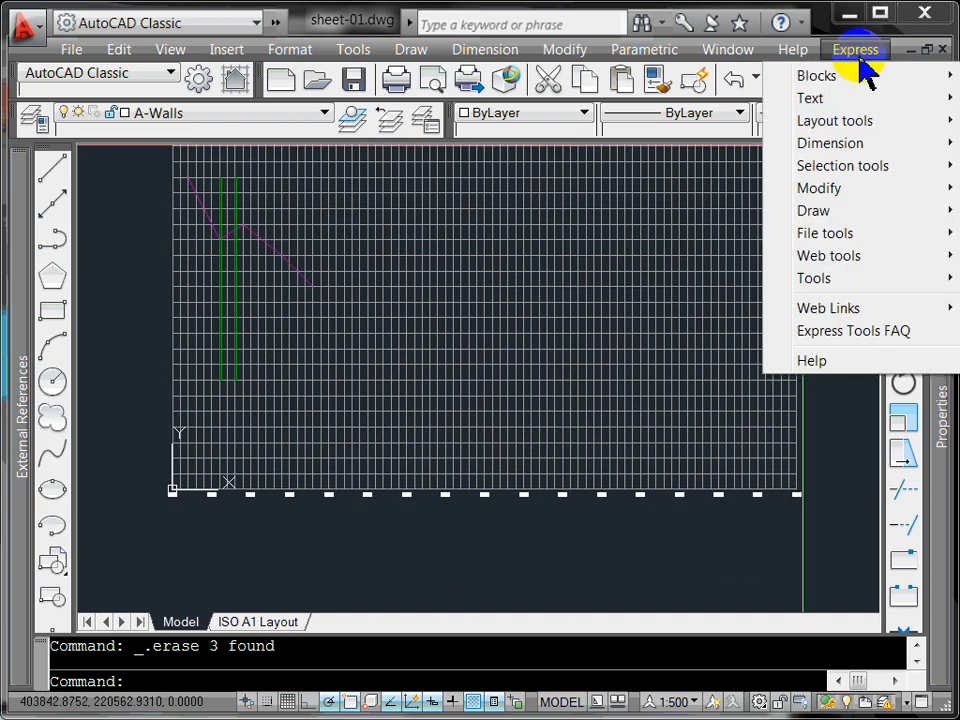
mouse_move(836, 96)
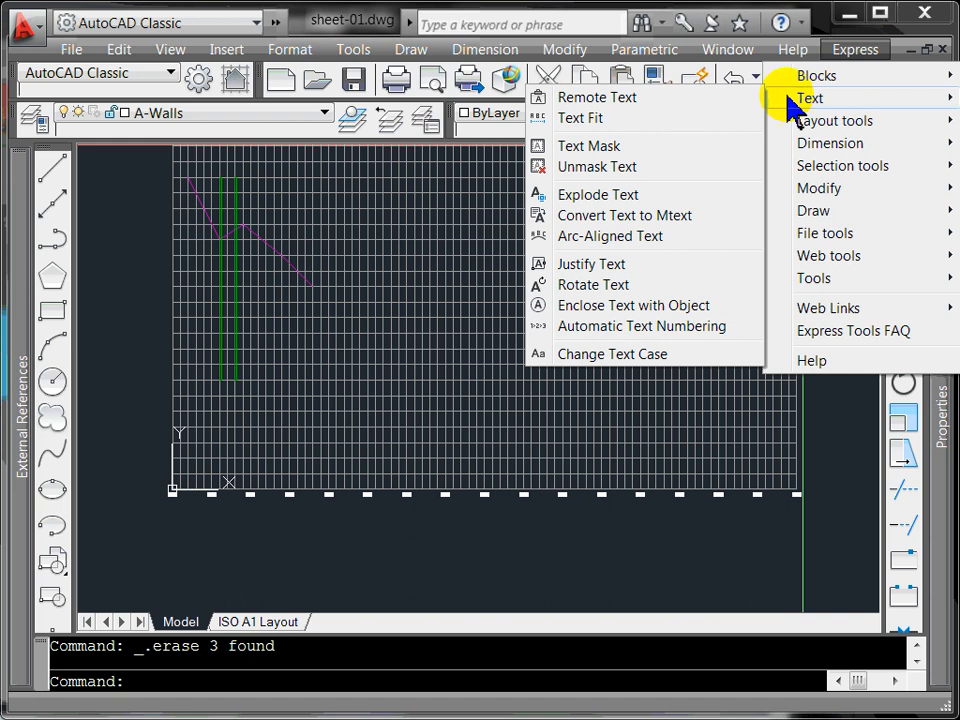
left_click(640, 327)
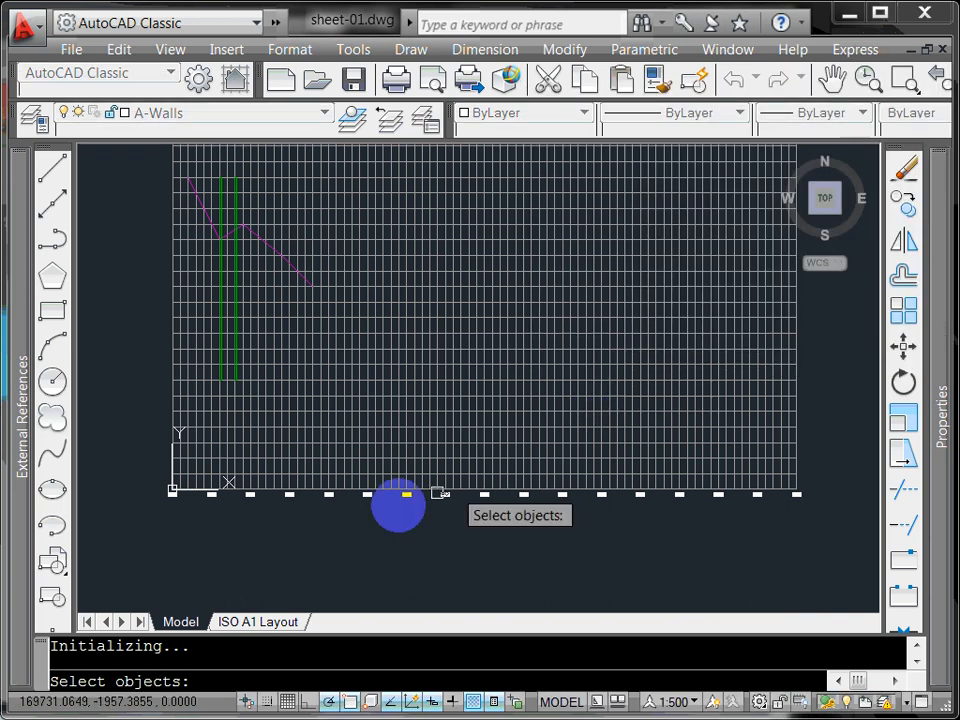
left_click(153, 522)
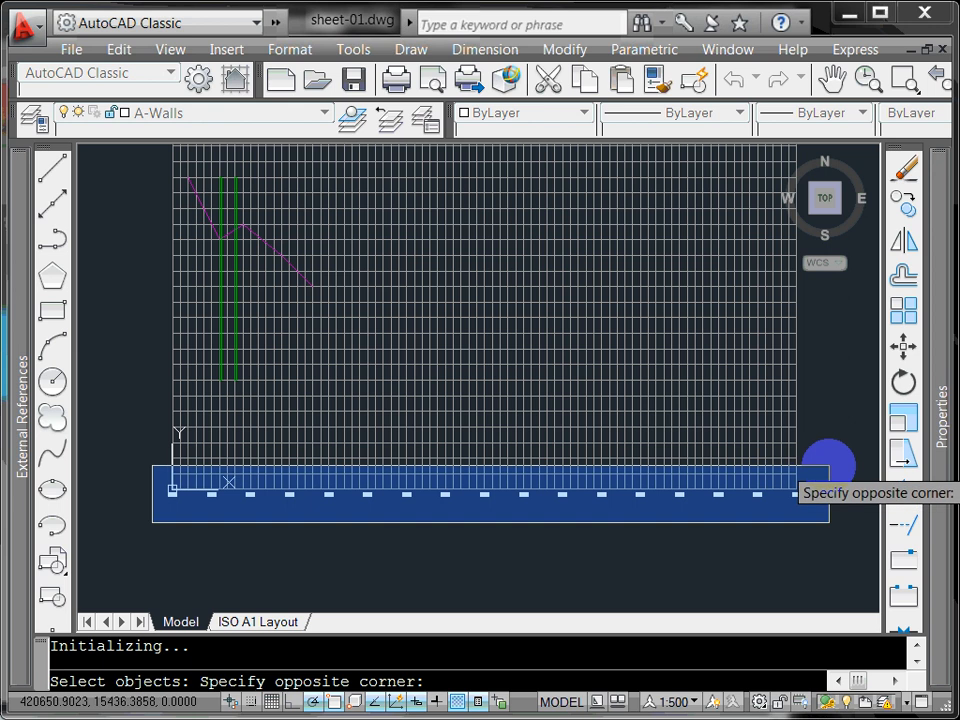
left_click(828, 466)
key("Return")
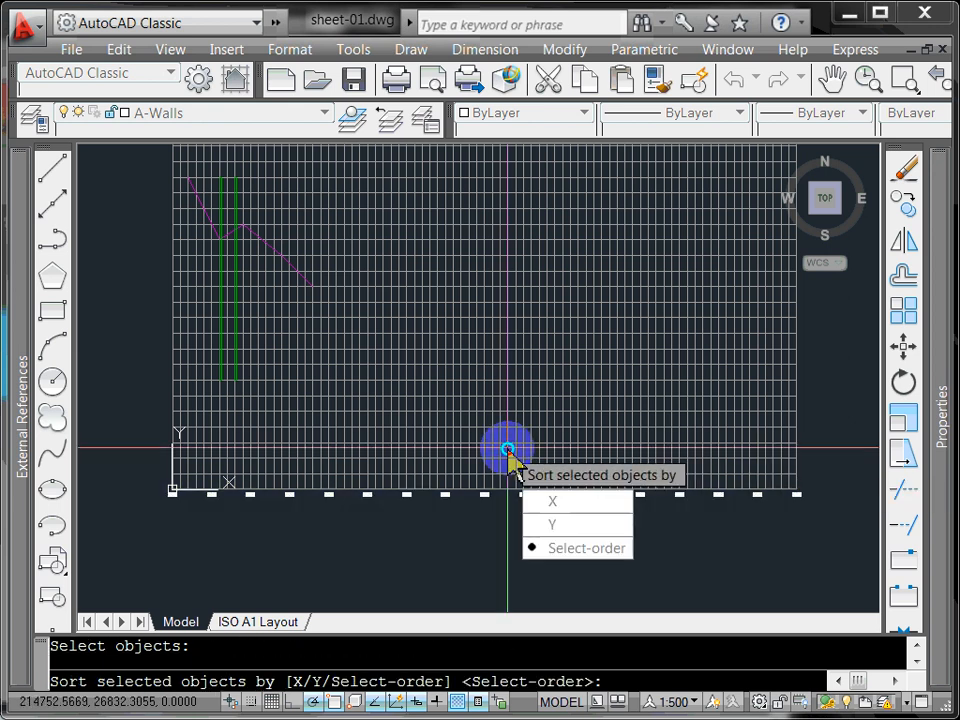
Step: Sort by X, start at 0.00 with increment 25.00, and overwrite the label text
left_click(556, 502)
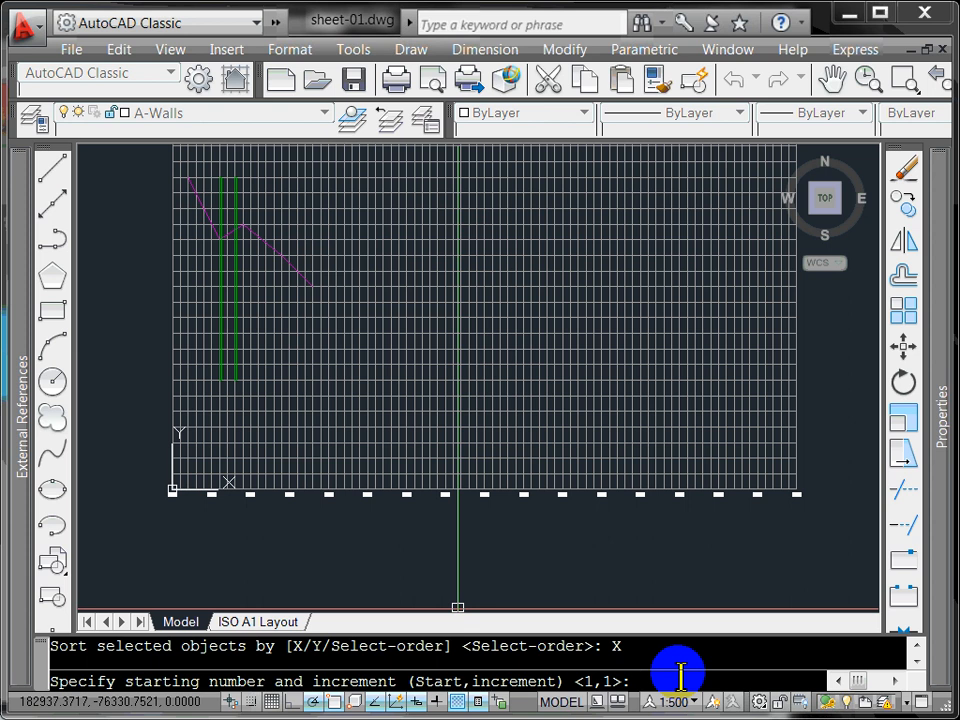
type("0")
key("BackSpace")
type(".00,25.00")
key("Return")
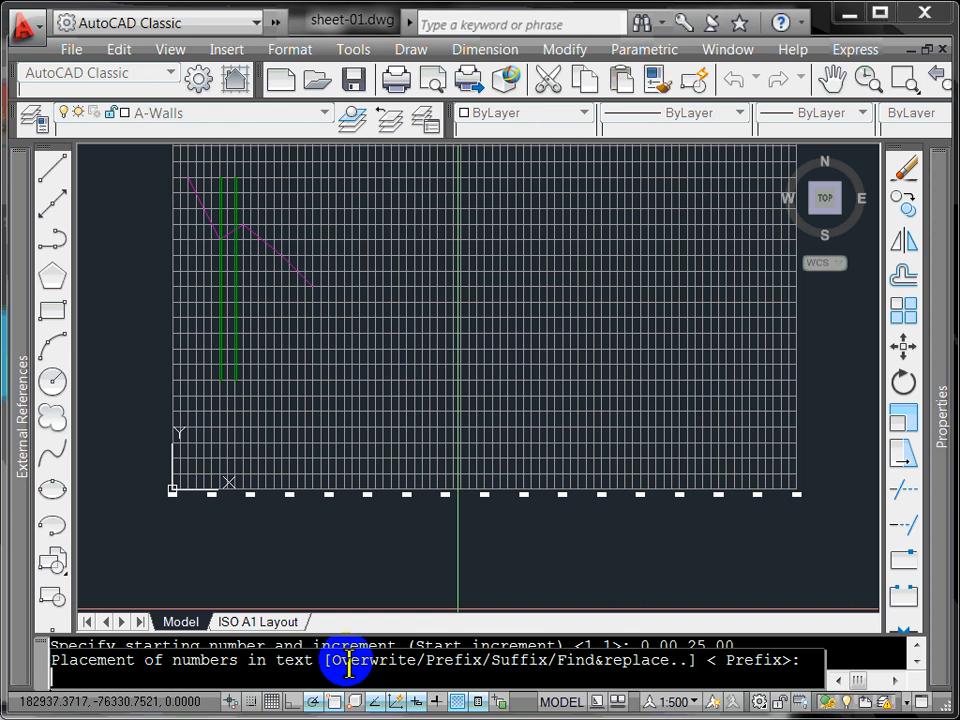
type("o")
key("Return")
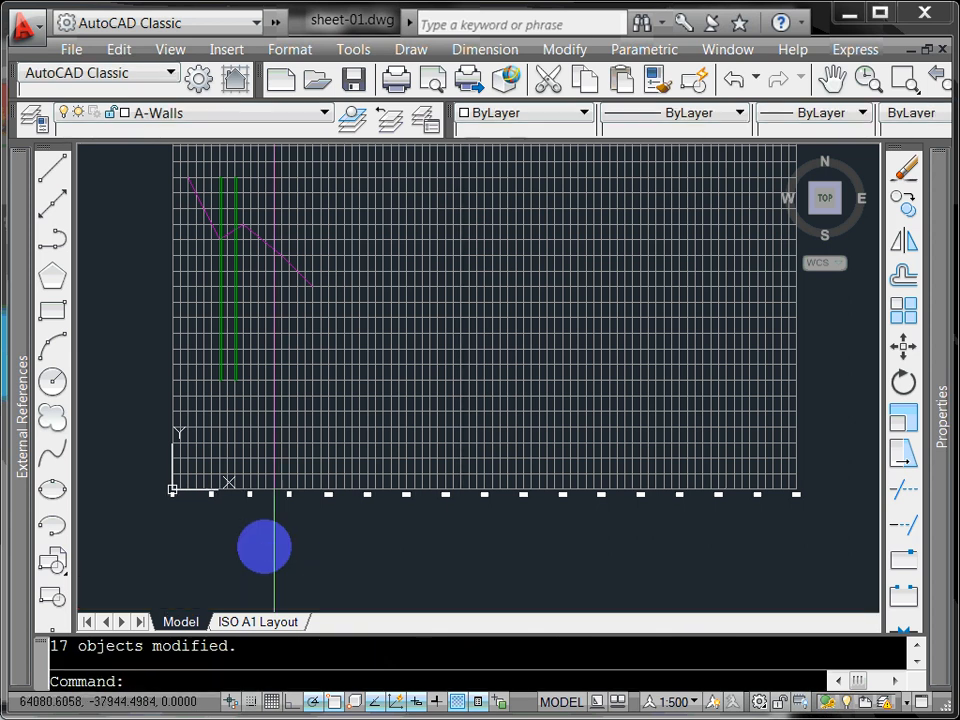
scroll(176, 497, "up", 5)
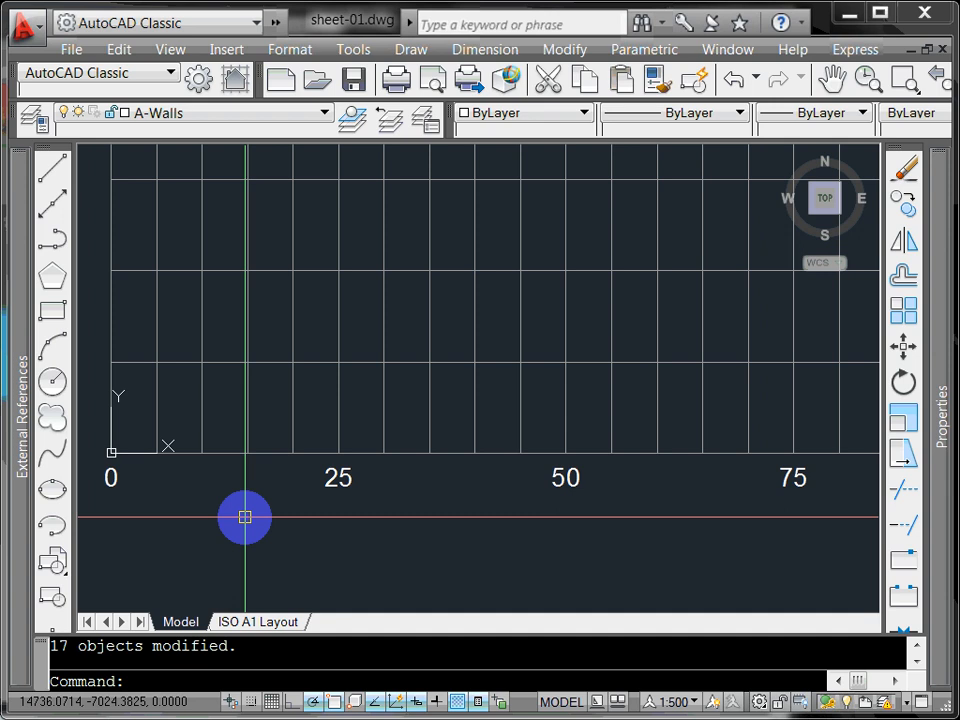
scroll(245, 517, "down", 2)
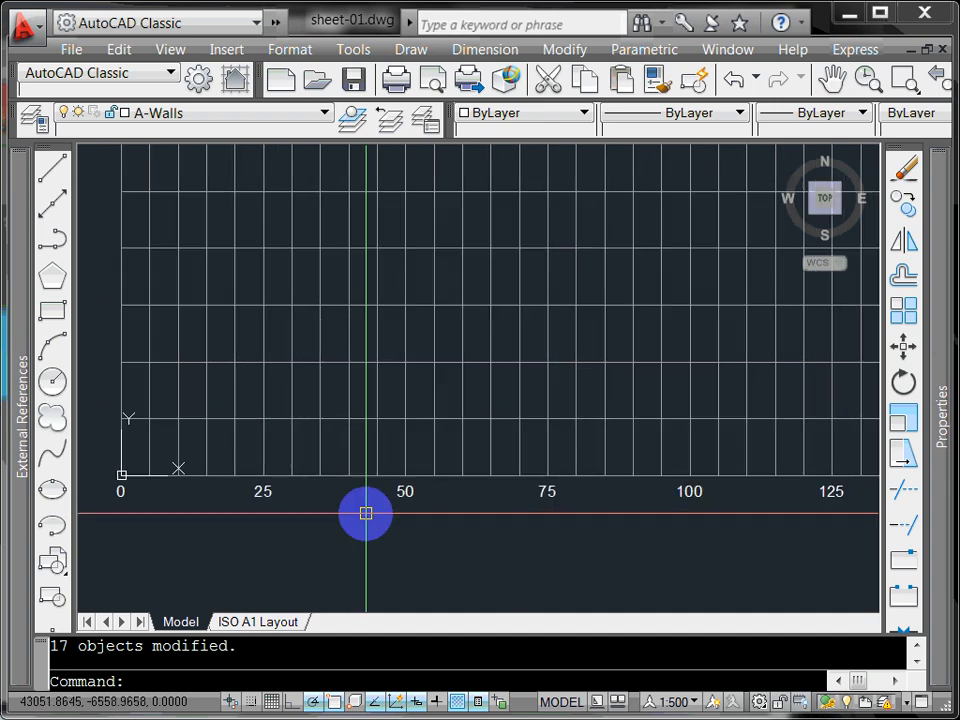
scroll(366, 514, "down", 4)
scroll(551, 525, "up", 5)
middle_click_drag(551, 525, 310, 528)
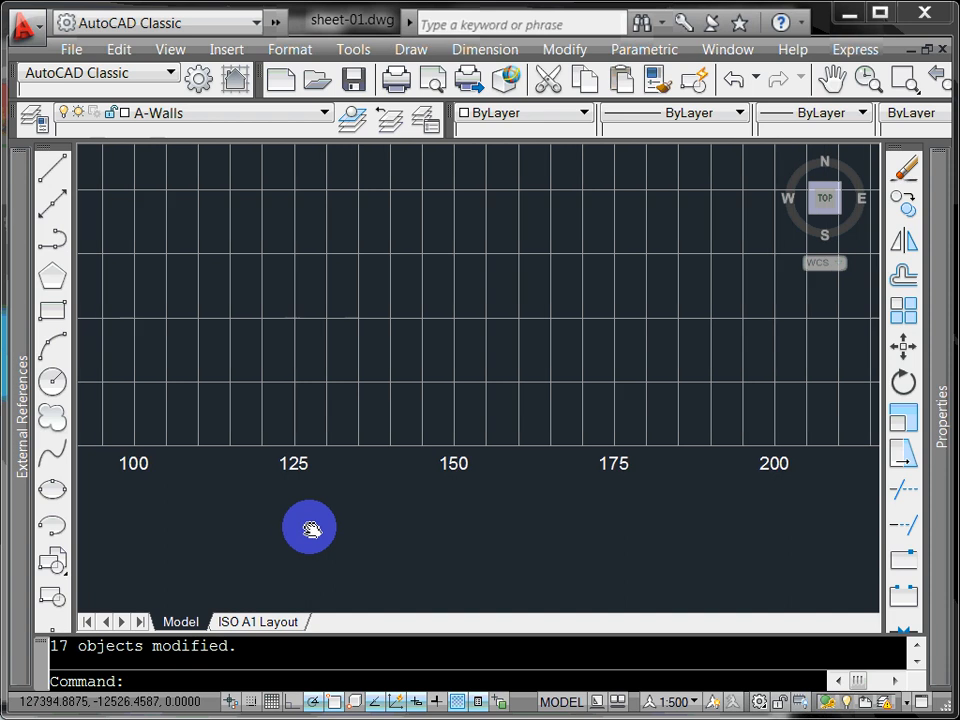
scroll(310, 528, "down", 2)
scroll(577, 526, "up", 3)
scroll(577, 526, "down", 2)
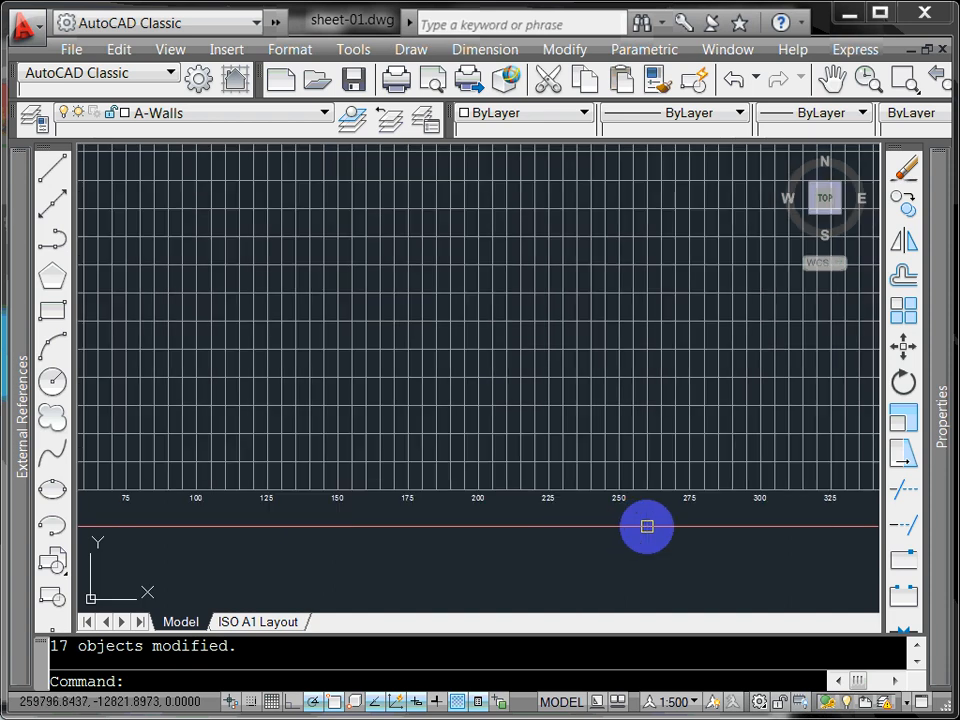
middle_click_drag(645, 523, 263, 523)
scroll(700, 510, "up", 3)
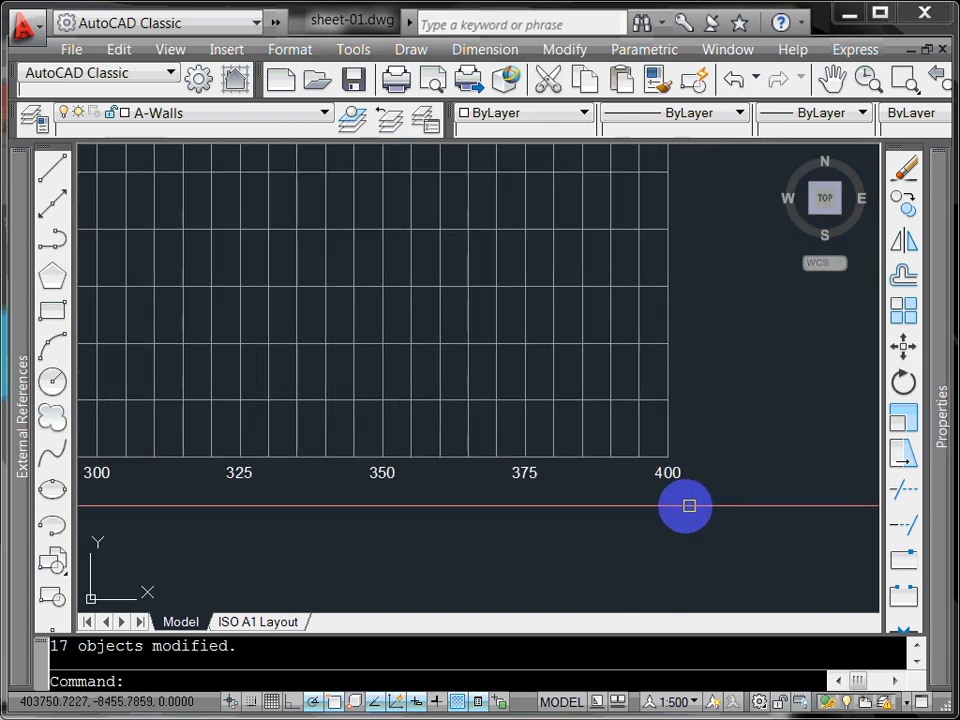
scroll(688, 506, "down", 4)
middle_click_drag(468, 510, 827, 510)
middle_click_drag(173, 507, 422, 506)
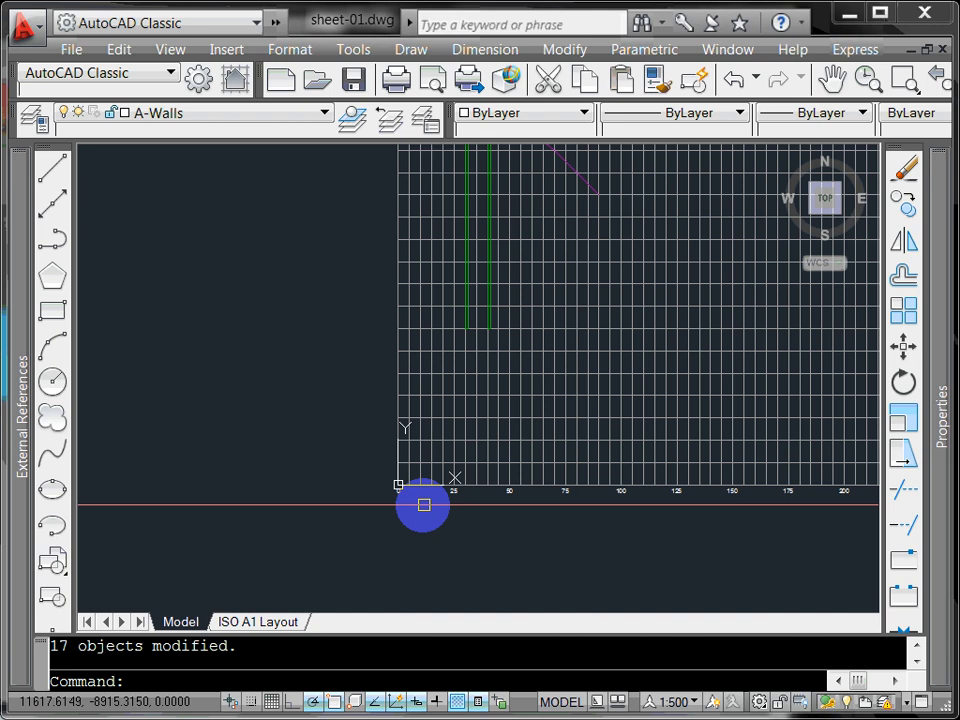
scroll(423, 505, "up", 3)
scroll(477, 502, "up", 3)
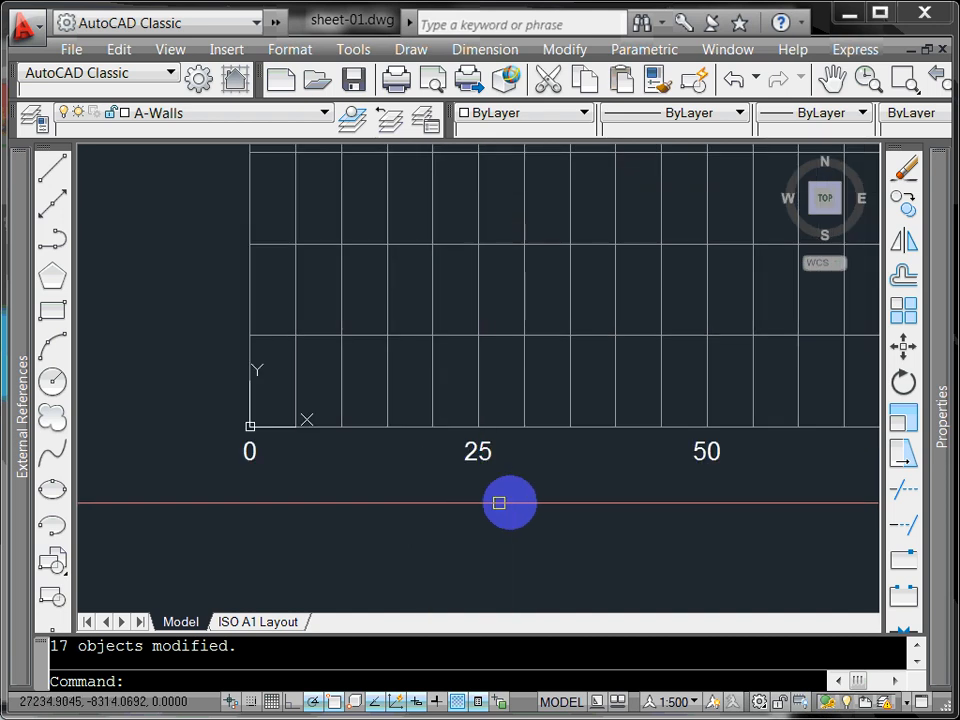
scroll(499, 502, "down", 3)
mouse_move(557, 499)
middle_mouse_down()
mouse_move(463, 506)
mouse_move(480, 519)
middle_mouse_up()
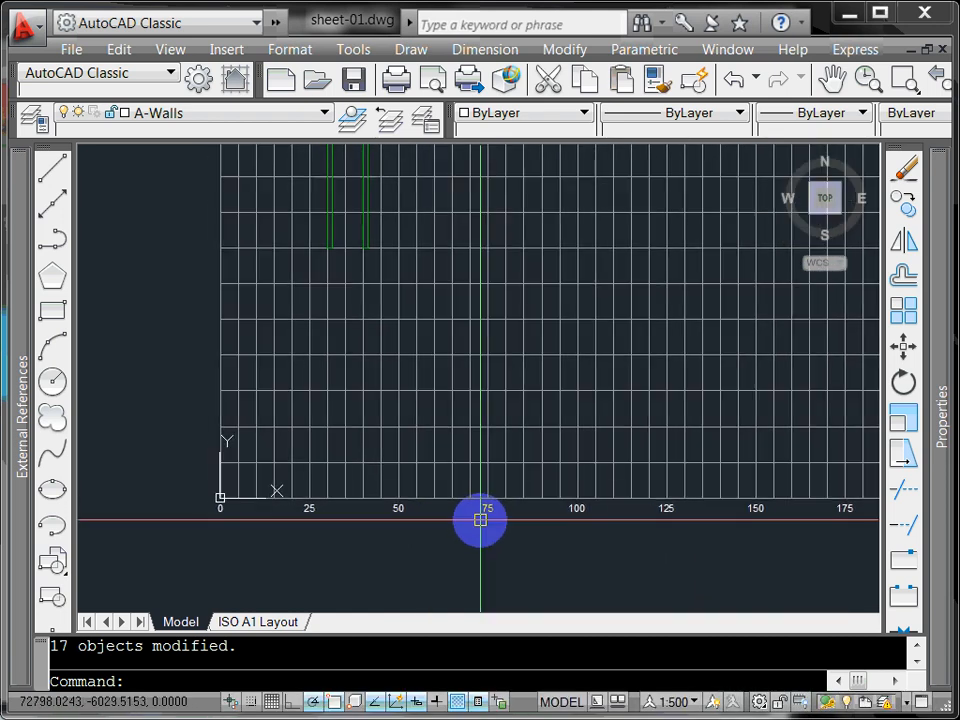
mouse_move(305, 455)
middle_mouse_down()
mouse_move(366, 489)
mouse_move(478, 476)
middle_mouse_up()
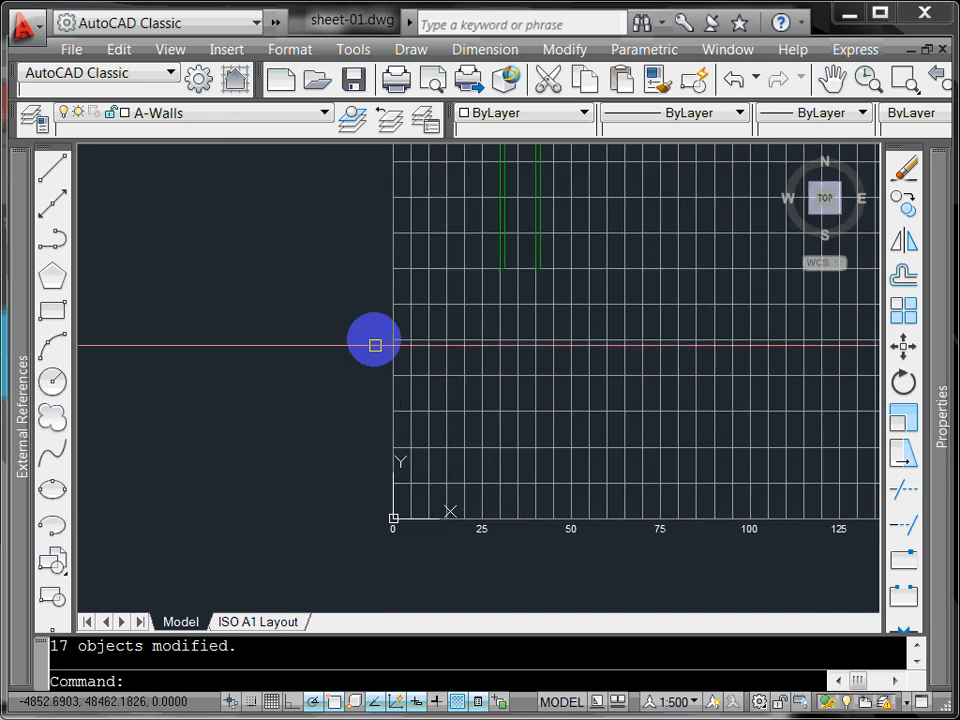
scroll(369, 381, "down", 3)
mouse_move(369, 381)
middle_mouse_down()
mouse_move(388, 460)
mouse_move(414, 491)
middle_mouse_up()
scroll(407, 484, "down", 2)
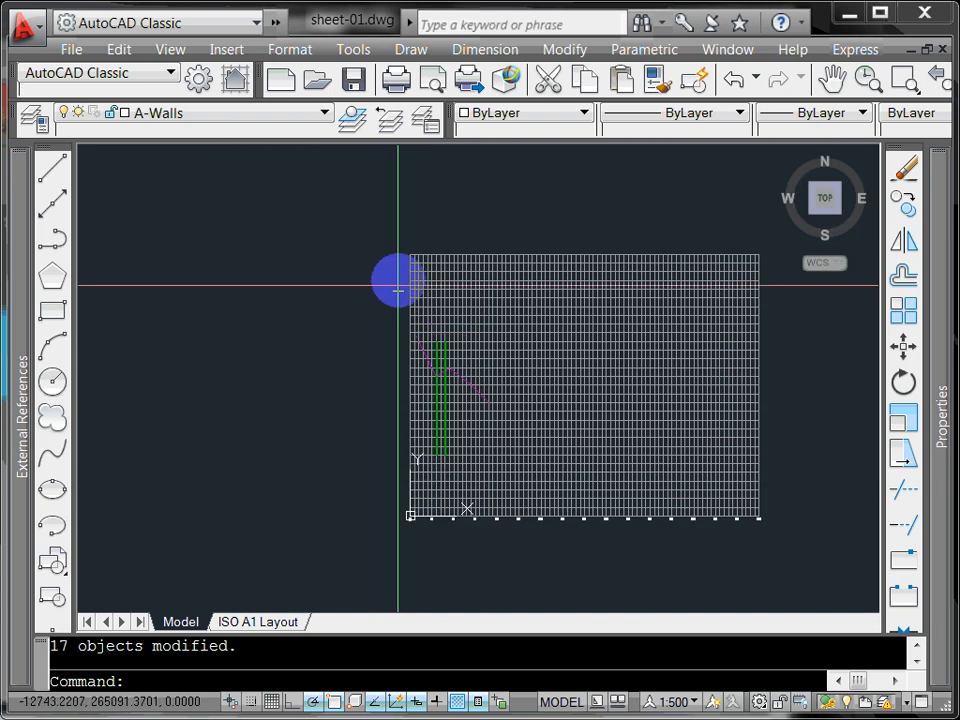
scroll(407, 514, "up", 7)
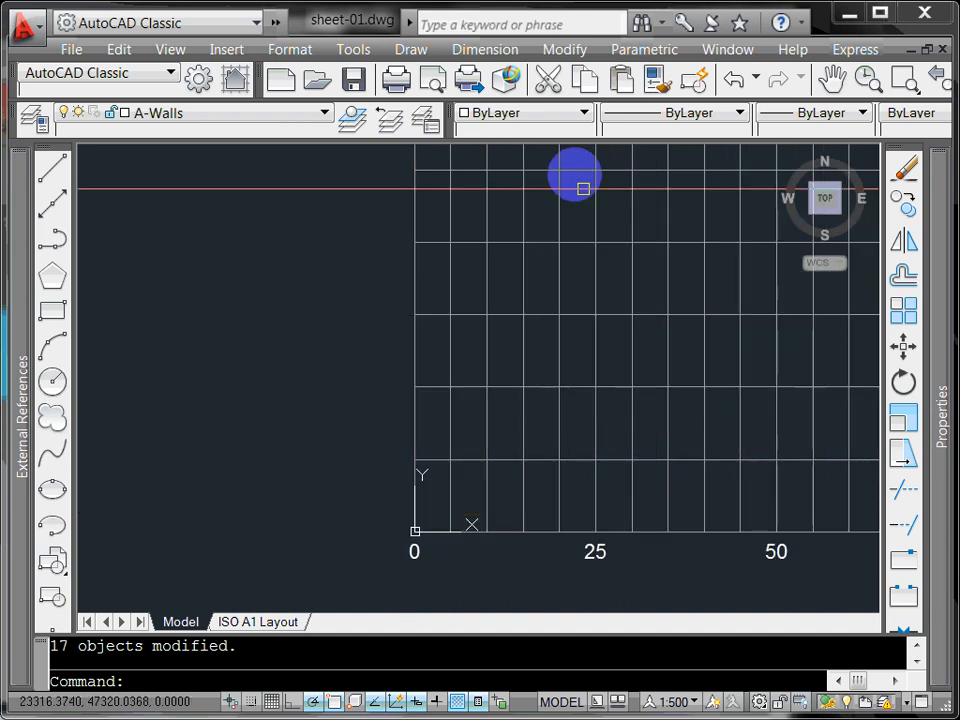
Step: Copy the chainage 0 label to a spot left of the grid origin, level with the bottom gridline
left_click(903, 207)
scroll(449, 549, "up", 5)
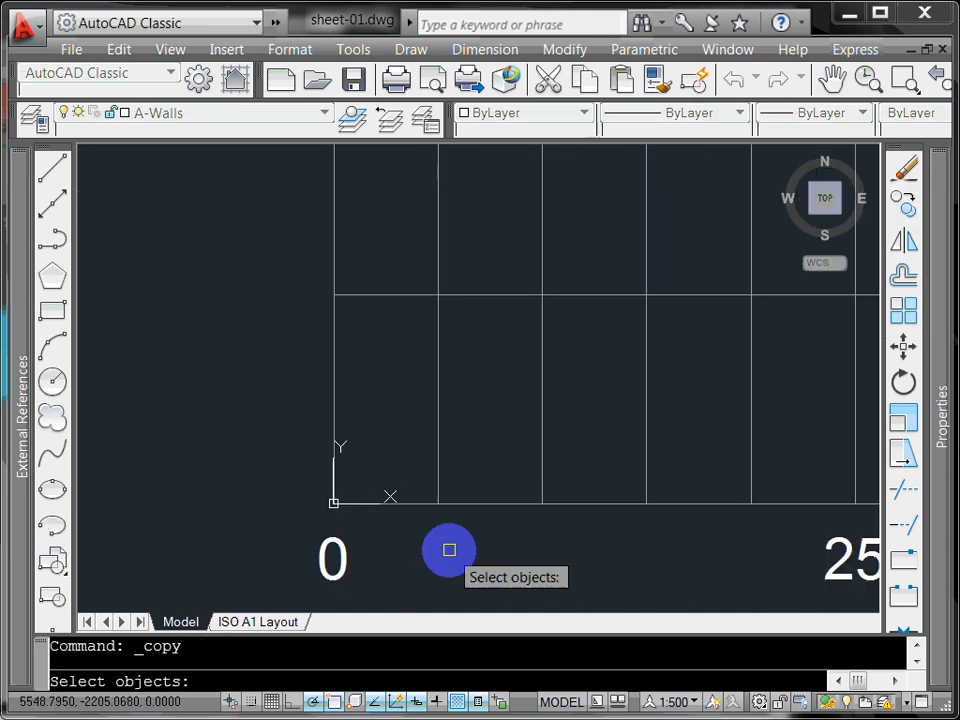
left_click(340, 560)
middle_click_drag(437, 559, 640, 506)
key("Return")
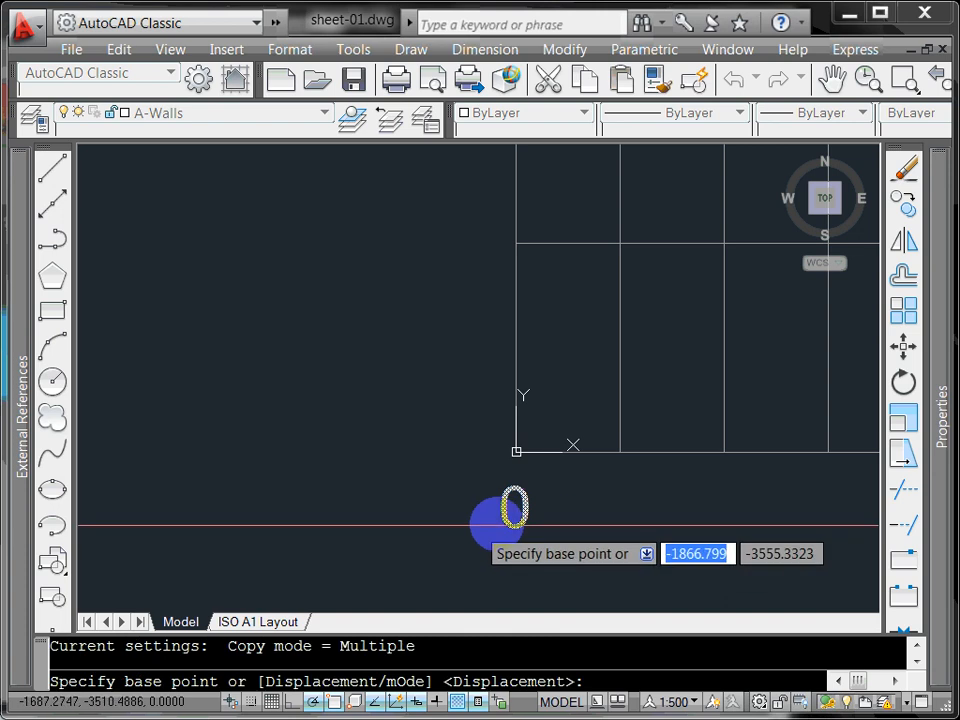
left_click(565, 508)
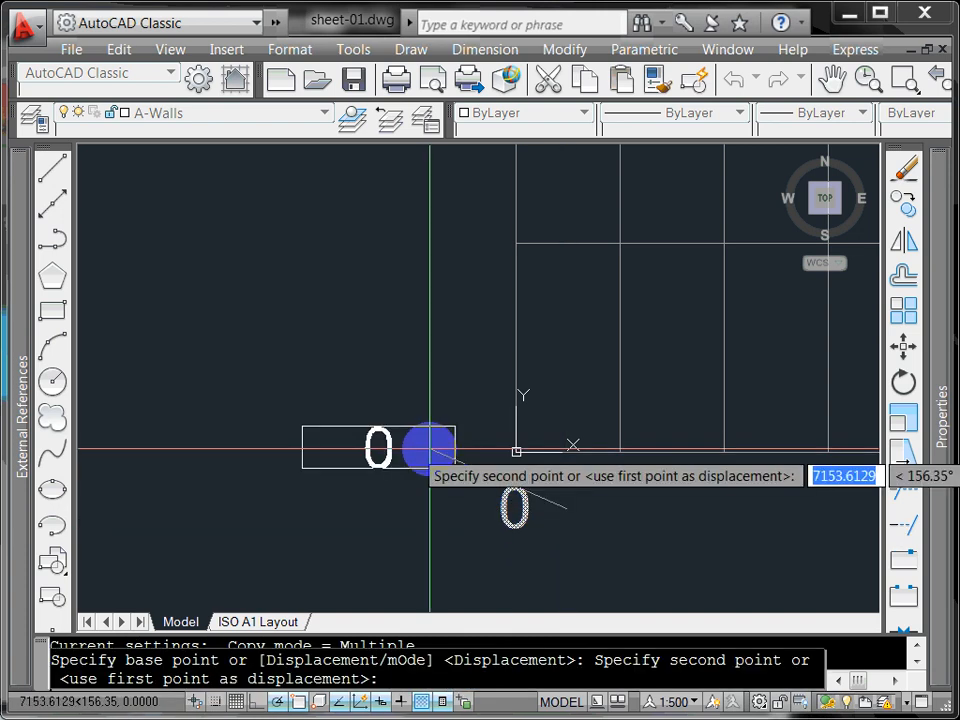
left_click(422, 451)
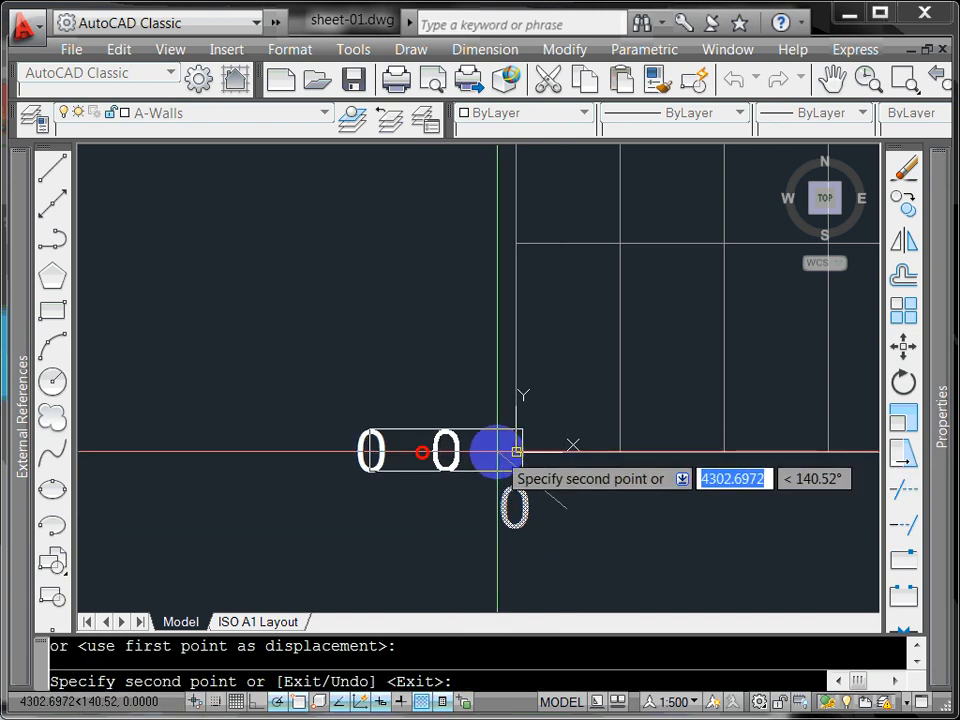
right_click(490, 456)
left_click(497, 463)
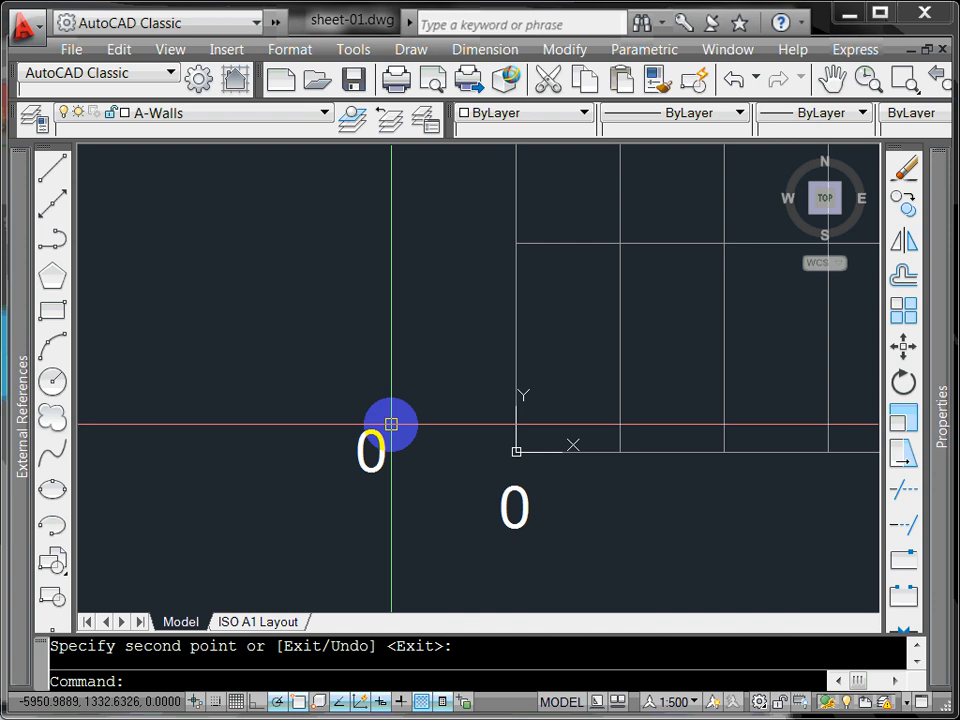
middle_click_drag(391, 424, 368, 473)
left_click(368, 473)
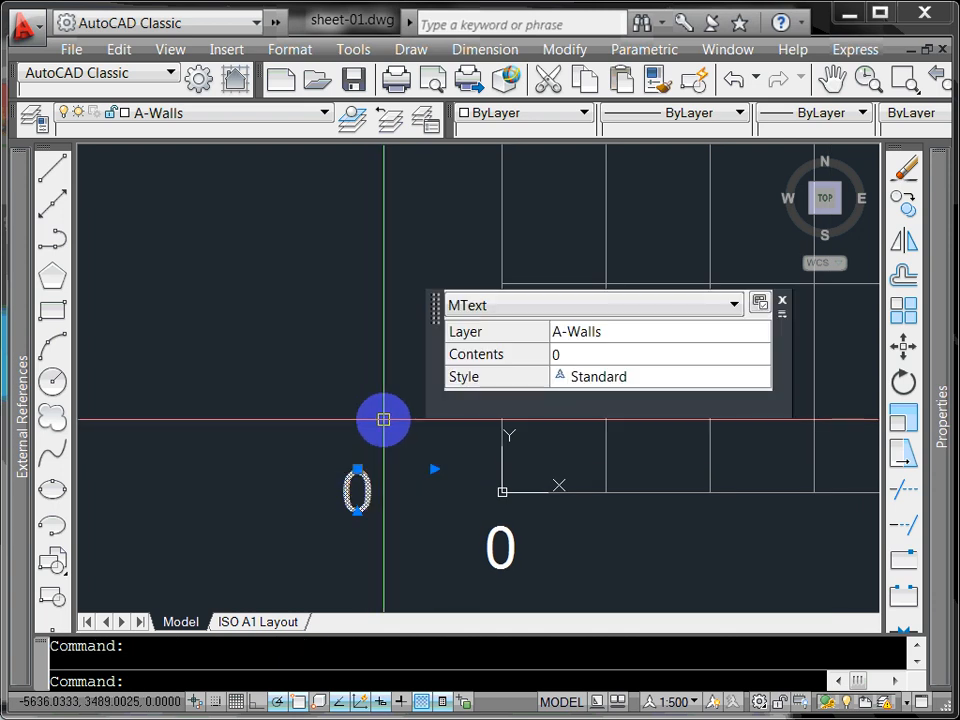
key("Escape")
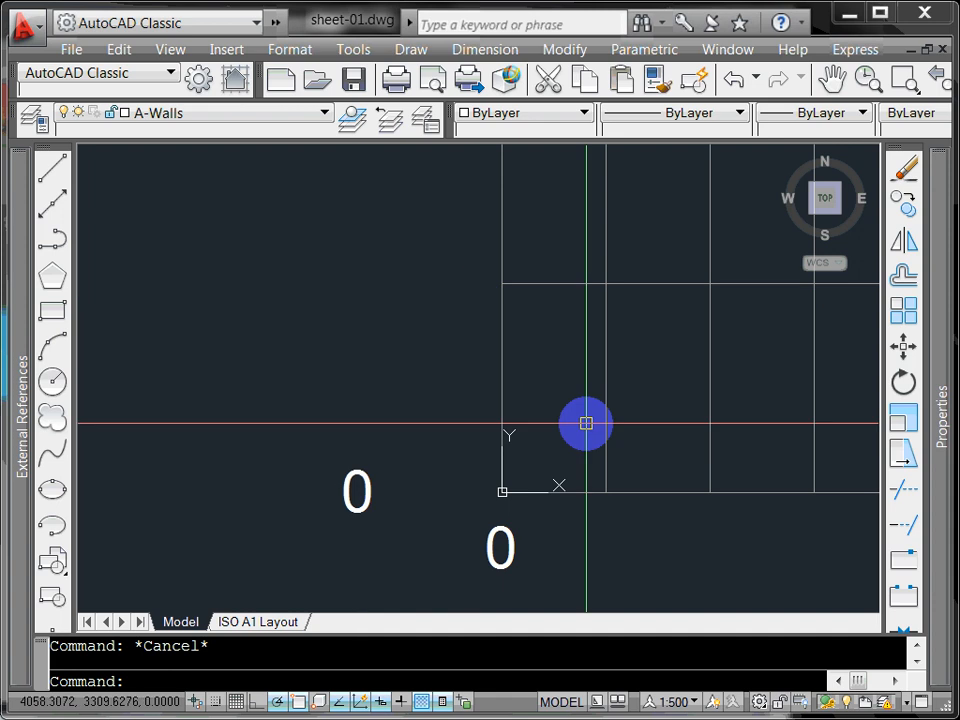
Step: Set up a rectangular array of 1 column and 31 rows, with 10000 row spacing picked from the origin
left_click(903, 311)
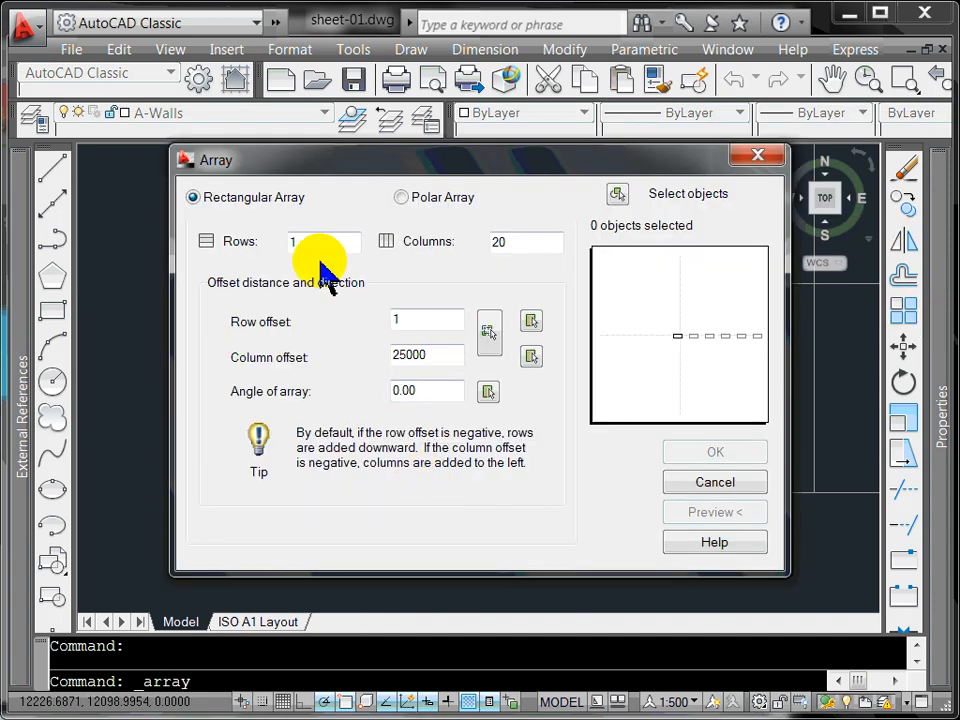
double_click(496, 243)
key("BackSpace")
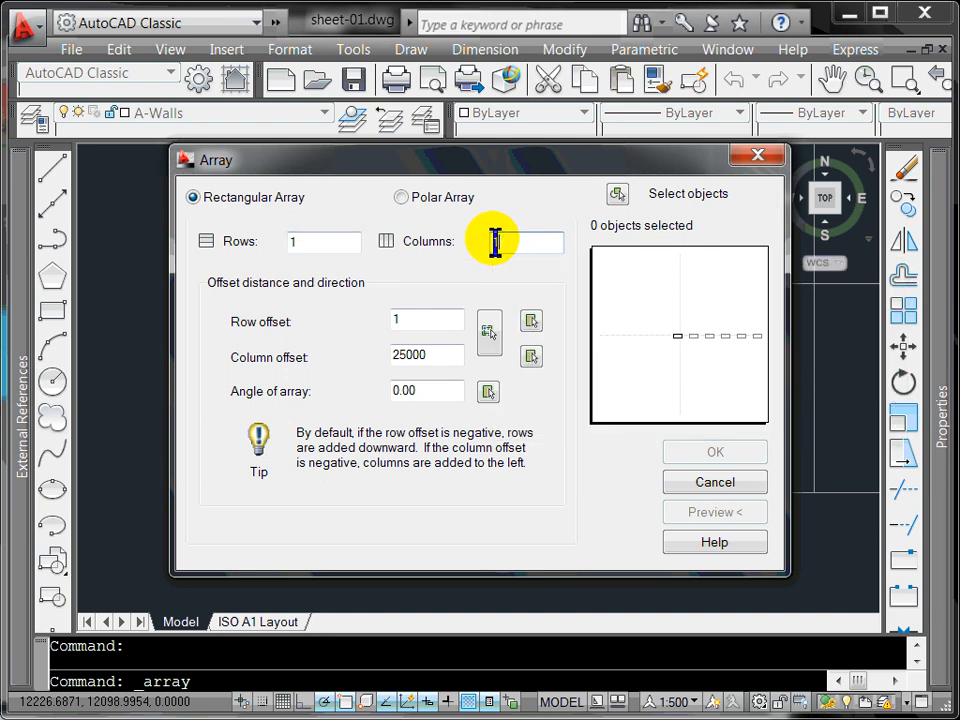
type("1")
double_click(346, 245)
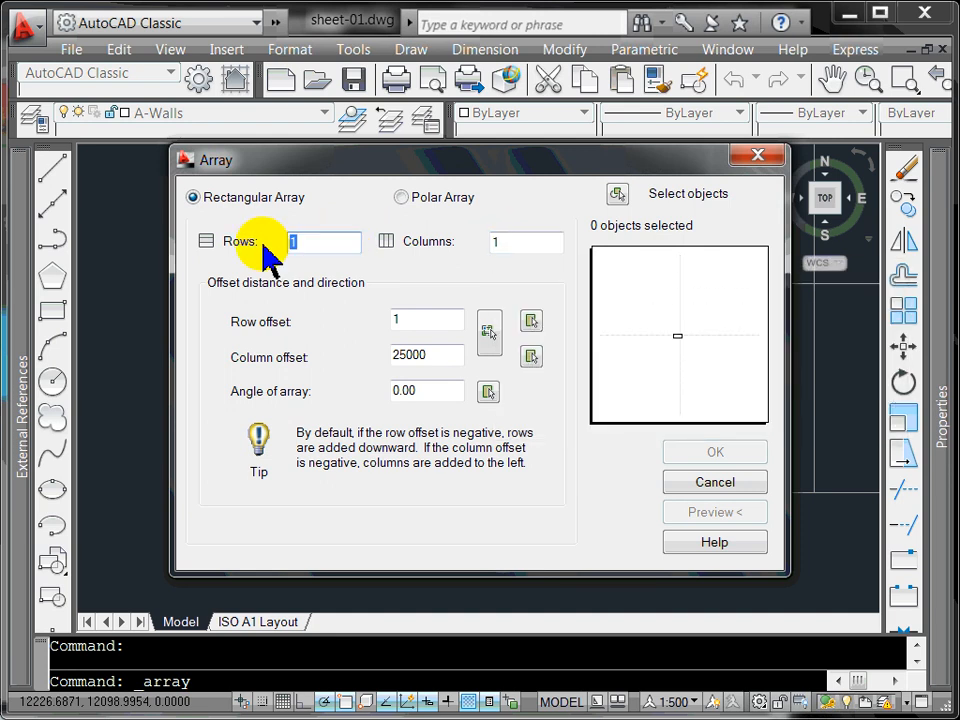
type("31")
double_click(443, 362)
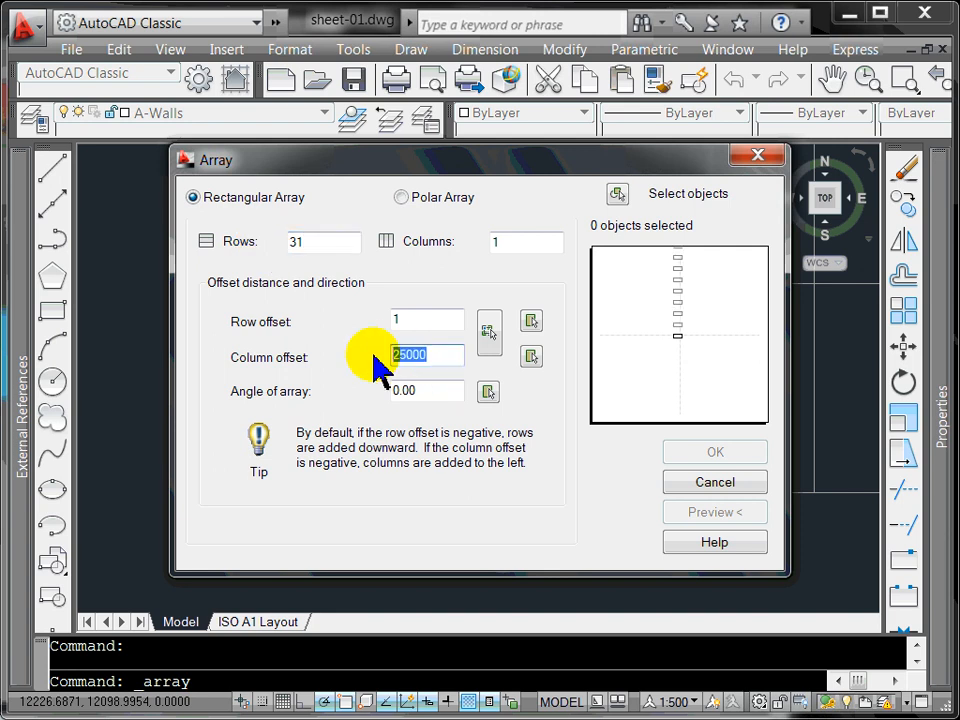
type("1")
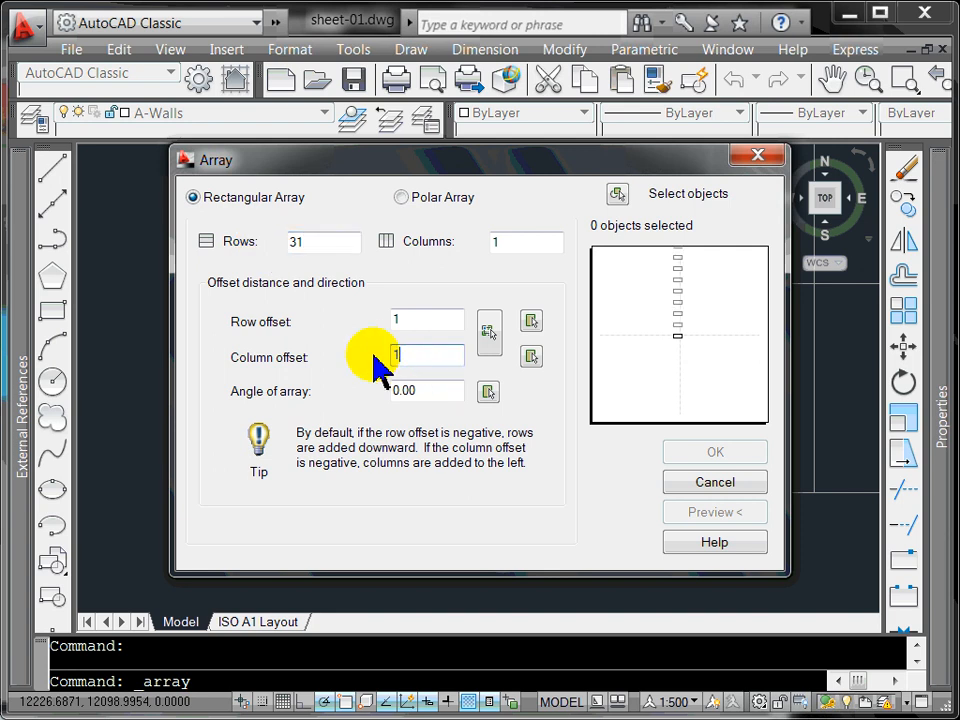
left_click(531, 321)
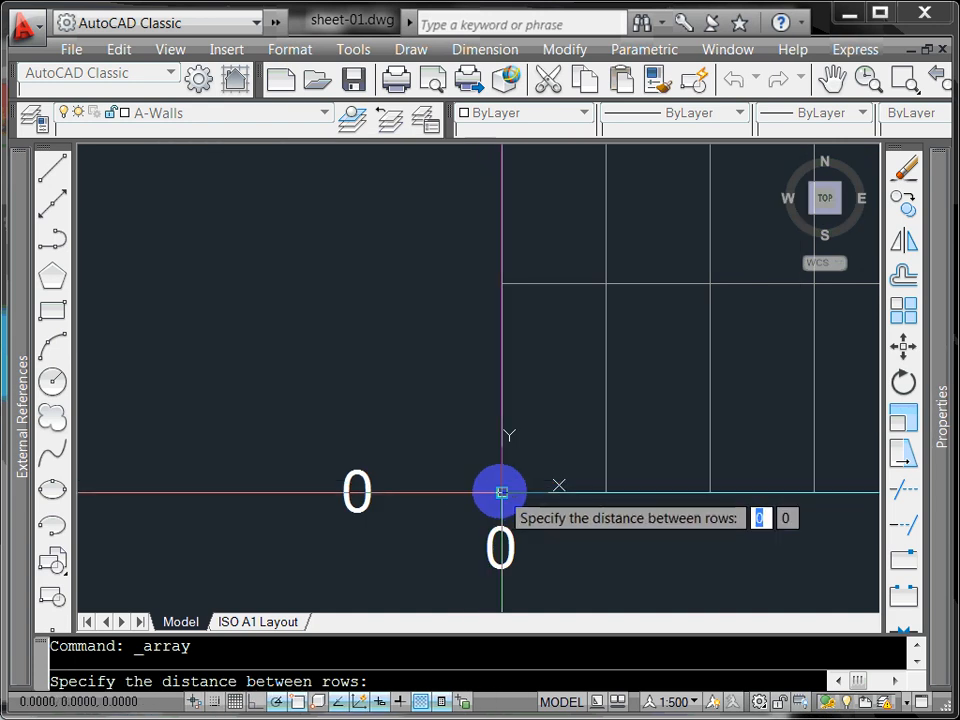
left_click(502, 492)
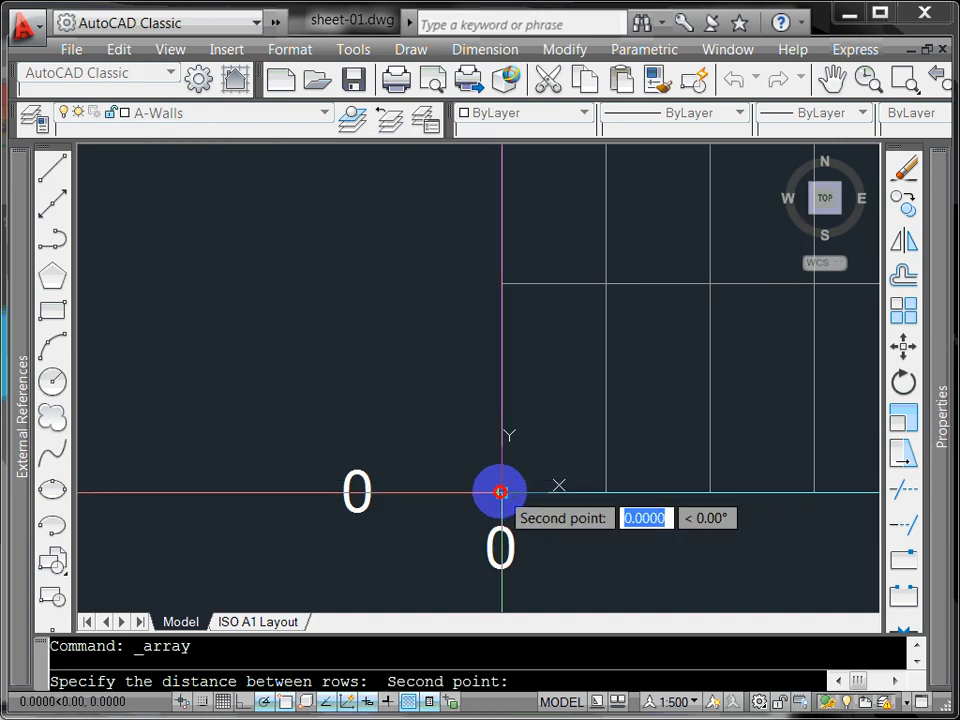
left_click(502, 284)
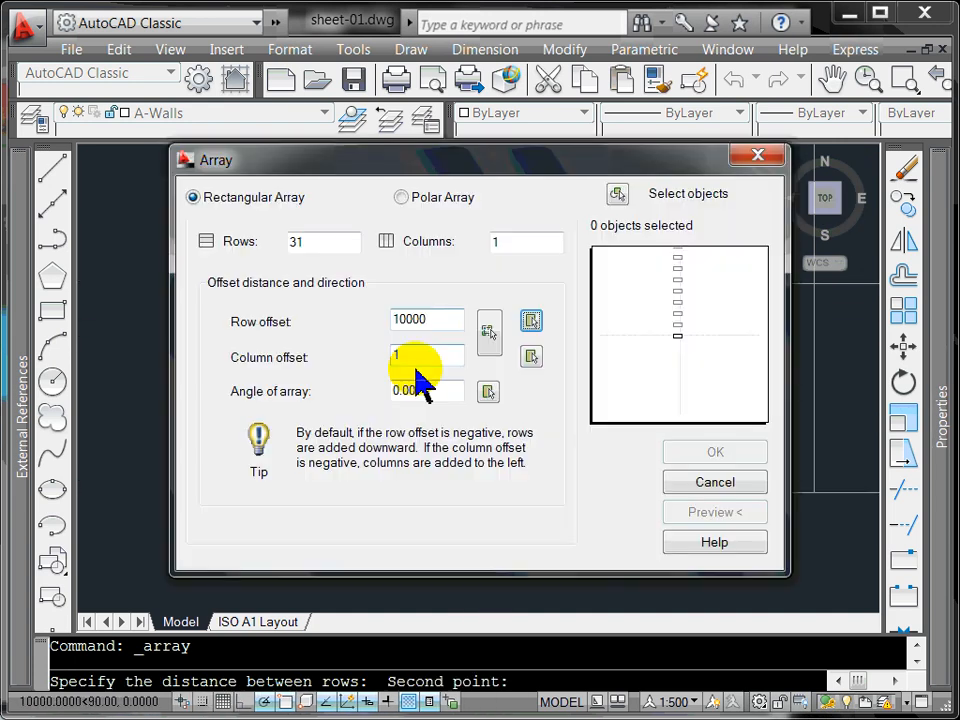
Step: Array the left 0 label up the grid's left side and accept the preview
left_click(618, 195)
left_click(371, 452)
left_click(348, 493)
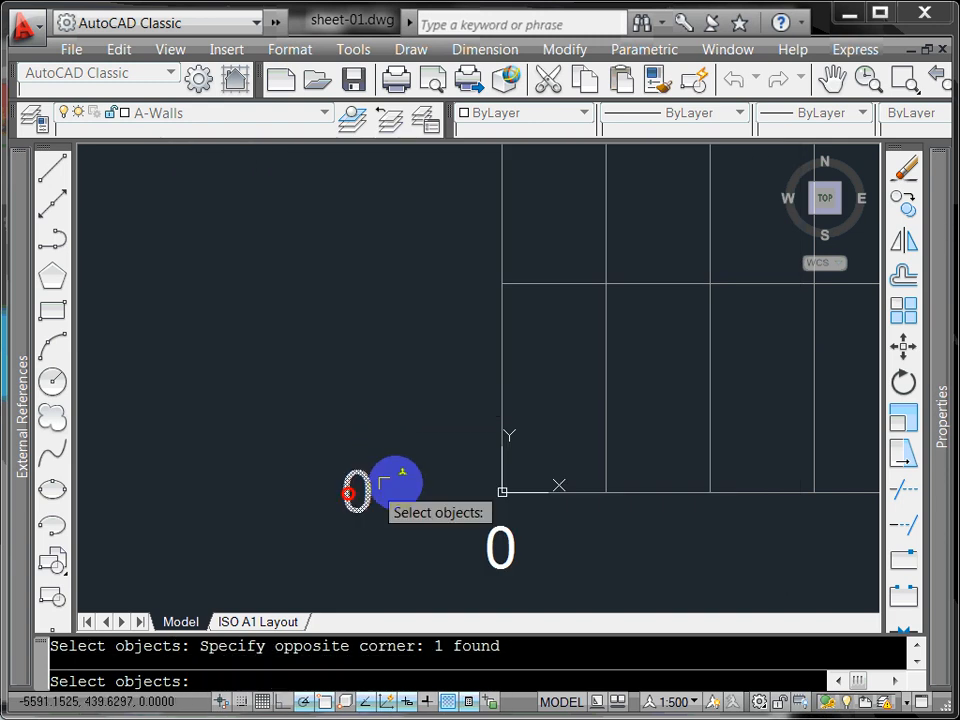
right_click(384, 484)
left_click(692, 509)
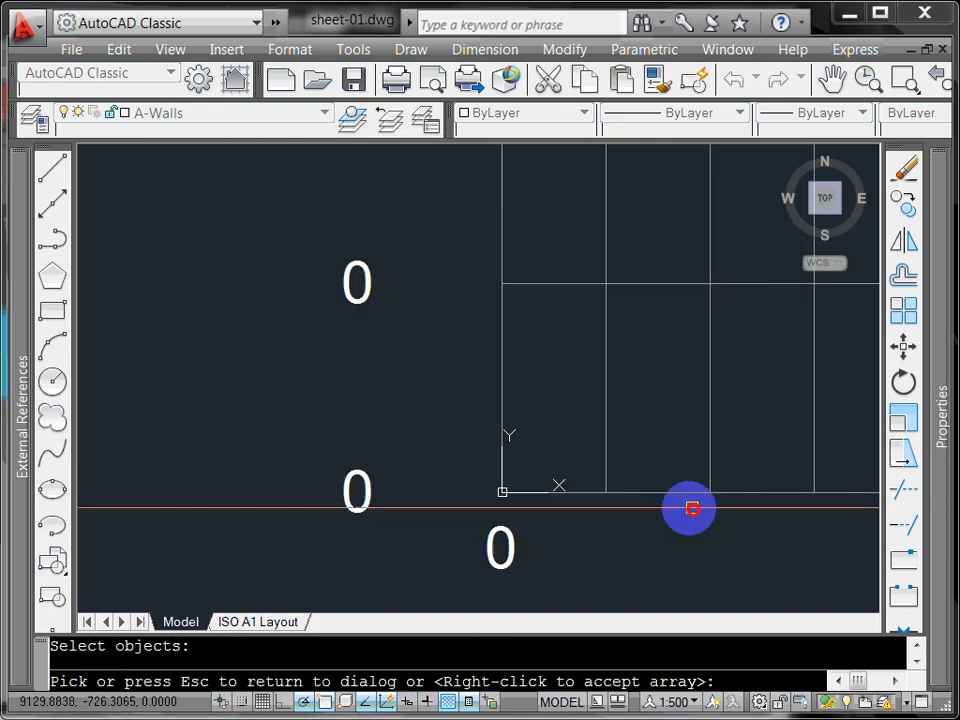
scroll(503, 443, "down", 4)
scroll(521, 396, "down", 3)
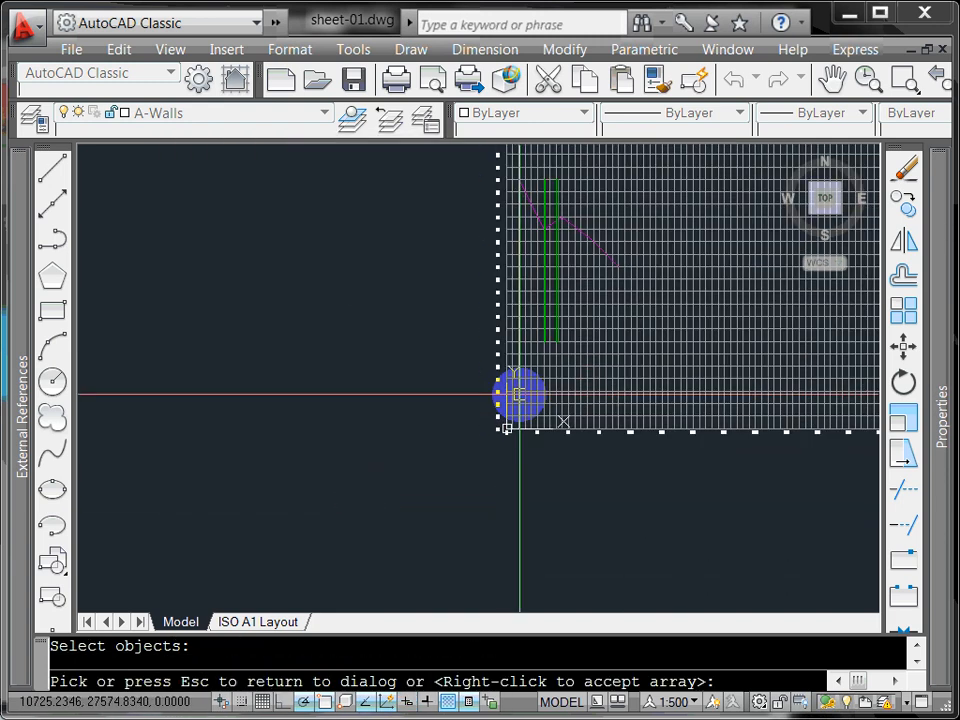
scroll(519, 394, "up", 1)
scroll(519, 394, "up", 2)
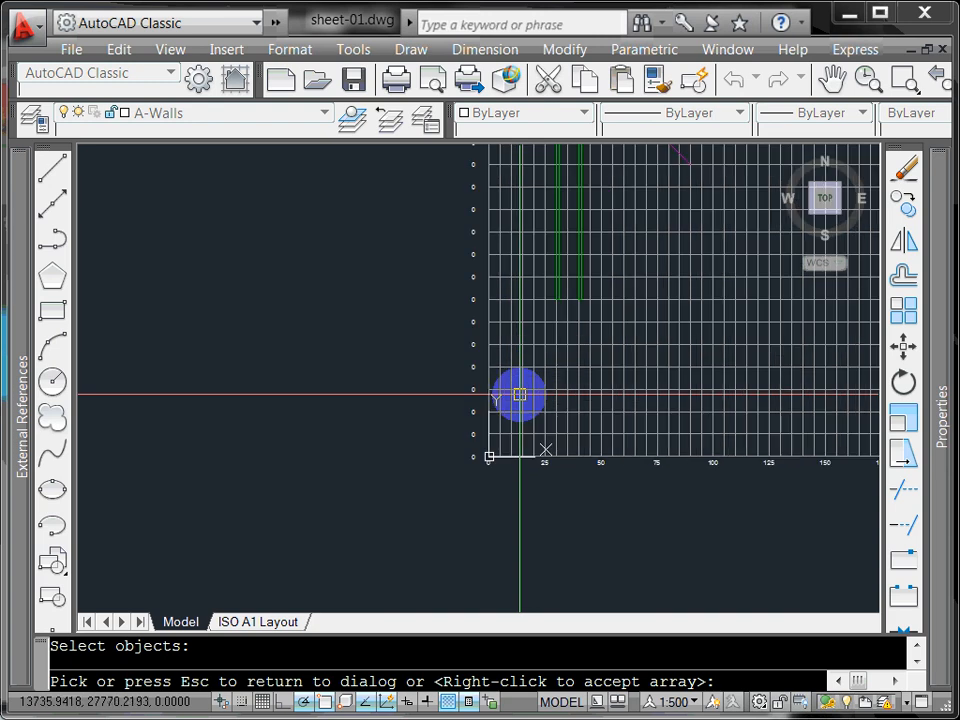
right_click(519, 394)
scroll(499, 429, "down", 1)
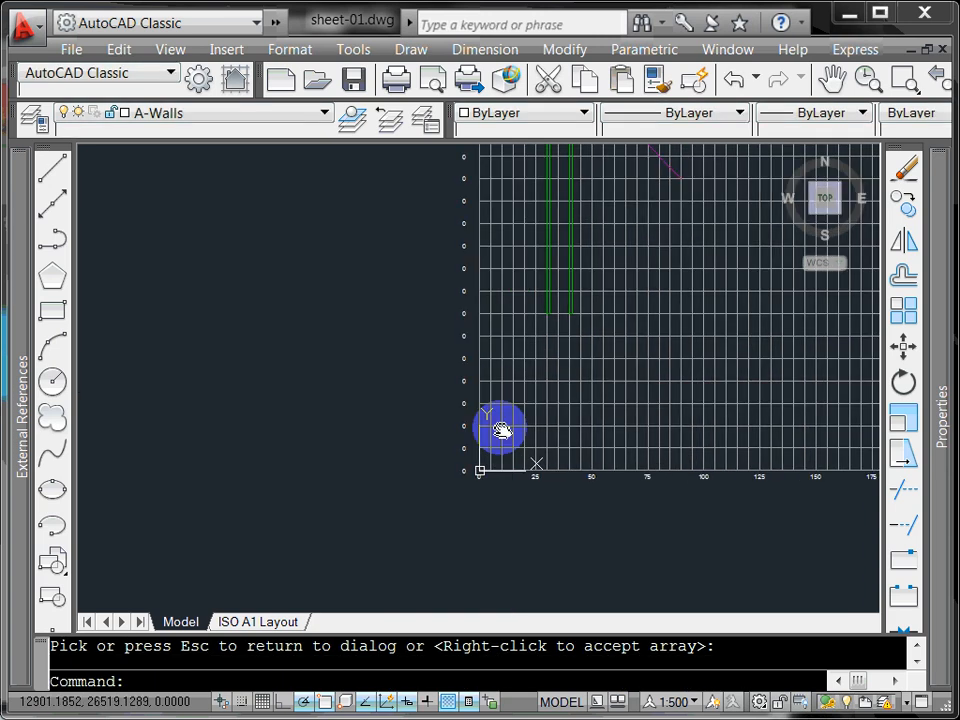
scroll(422, 449, "down", 1)
scroll(413, 582, "up", 5)
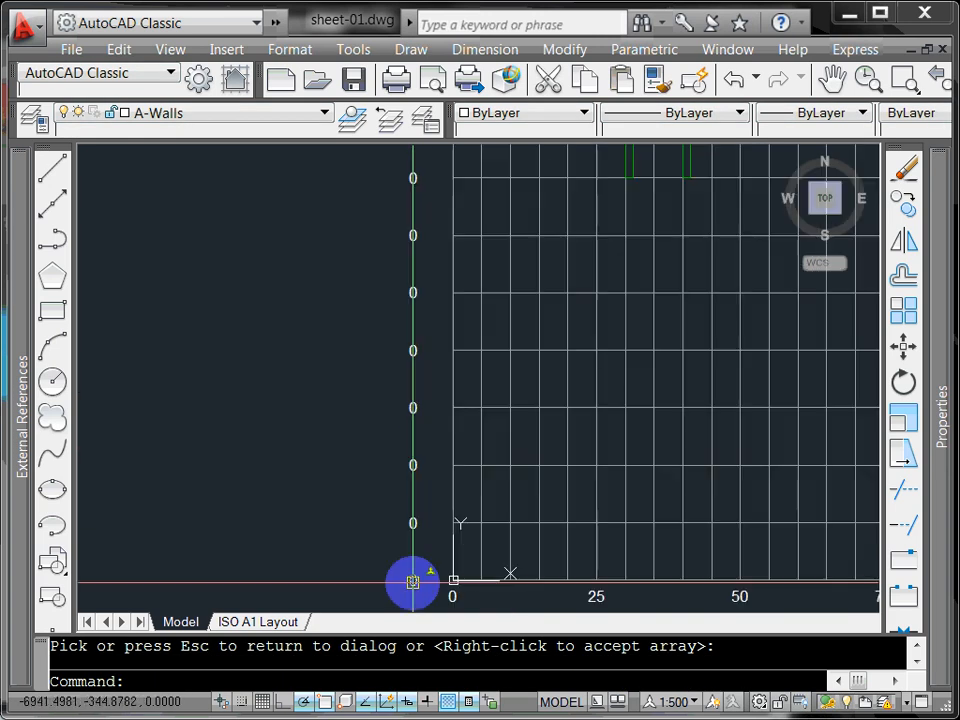
scroll(411, 546, "down", 1)
scroll(409, 511, "down", 4)
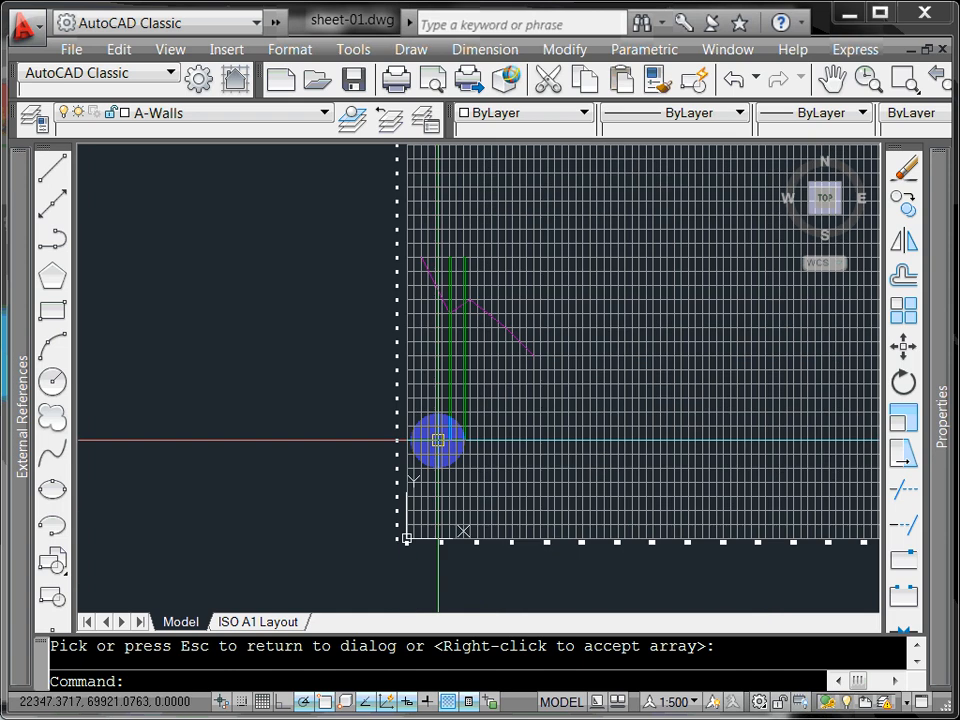
scroll(435, 495, "down", 2)
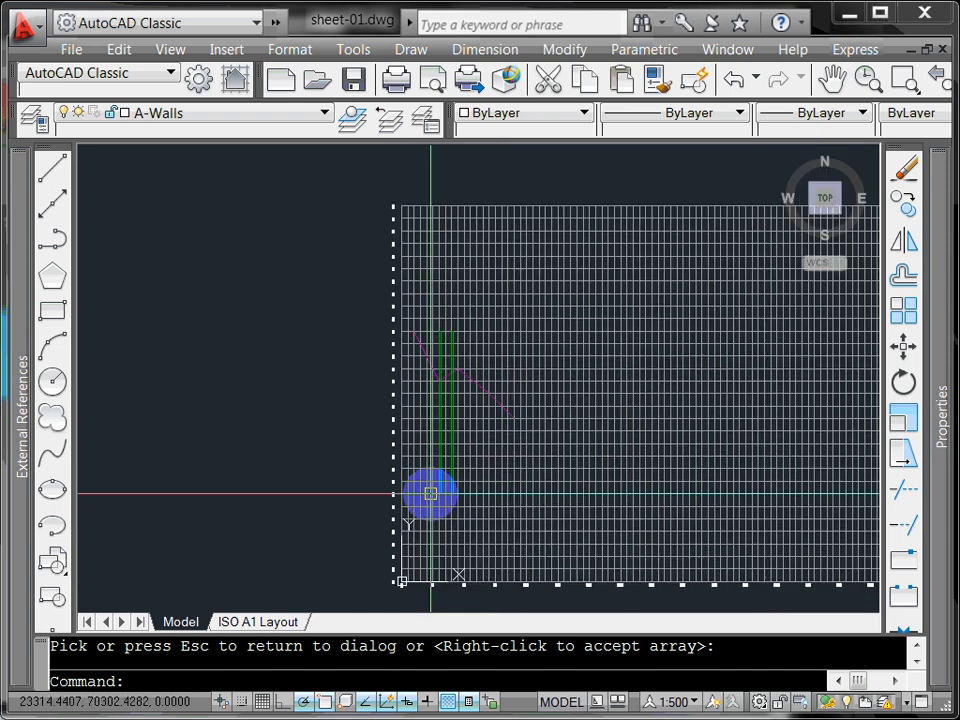
Step: Launch Automatic Text Numbering and pick the lowest seven 0 elevation labels, bottom upward
left_click(860, 52)
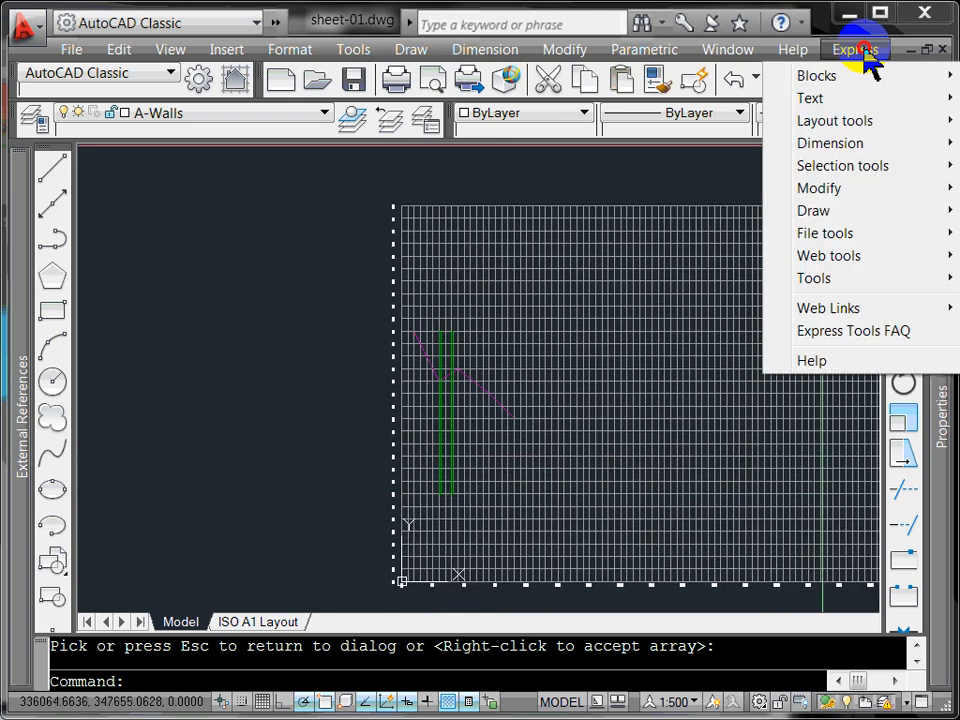
mouse_move(851, 100)
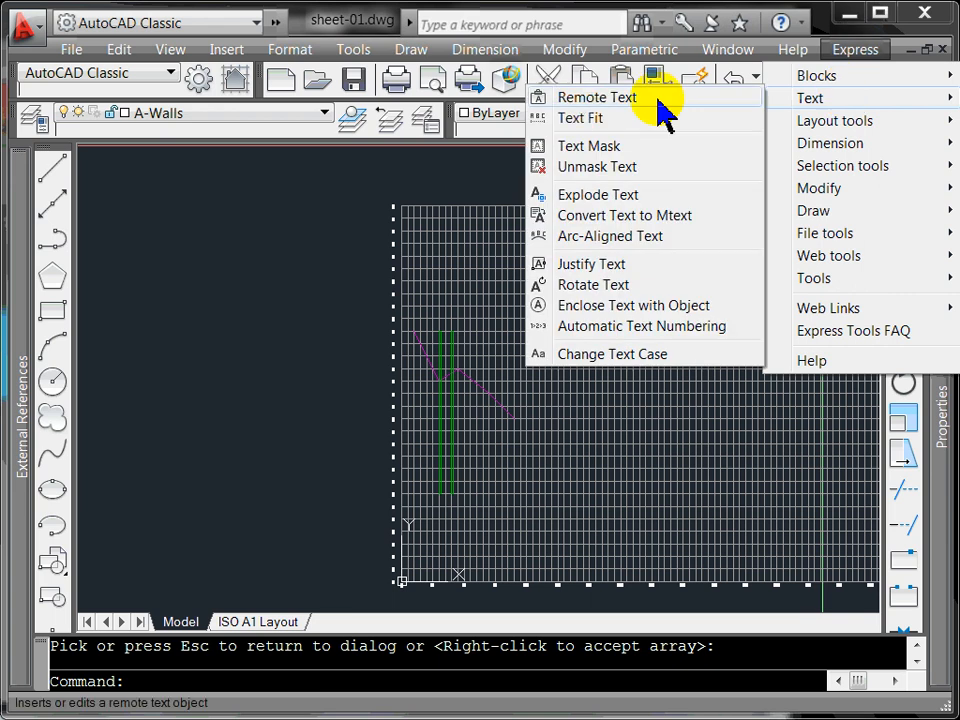
left_click(630, 328)
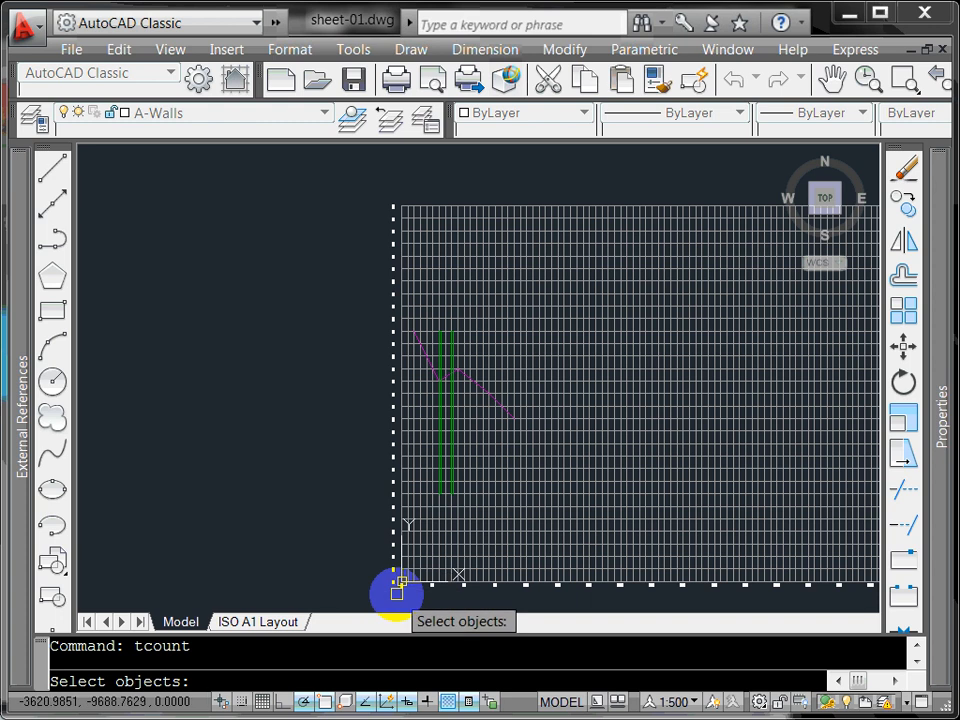
scroll(397, 592, "up", 5)
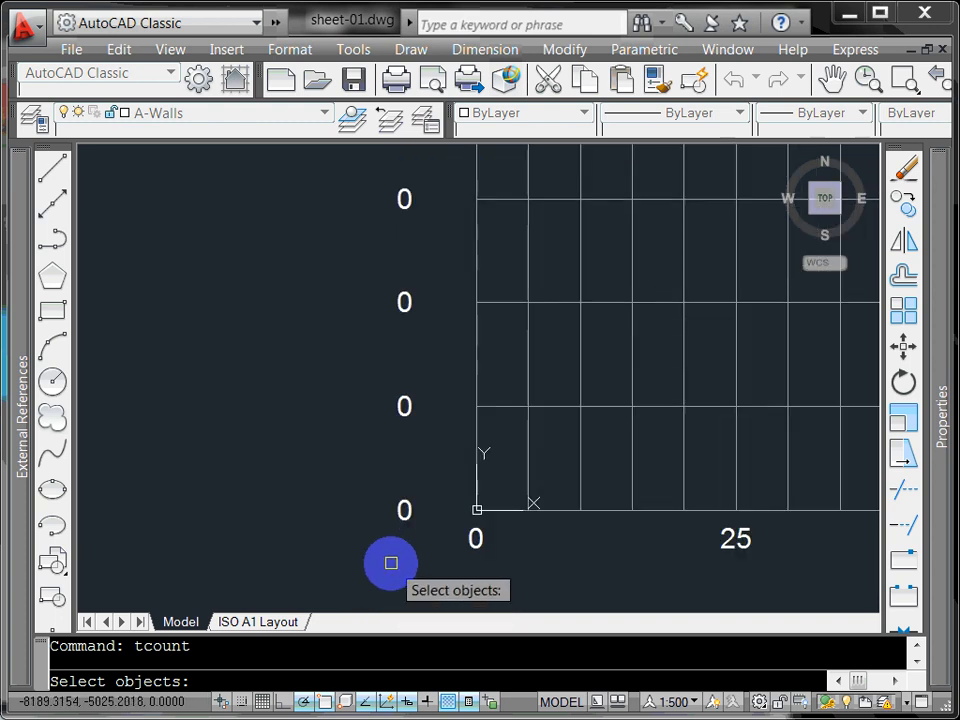
scroll(391, 563, "down", 2)
left_click(394, 465)
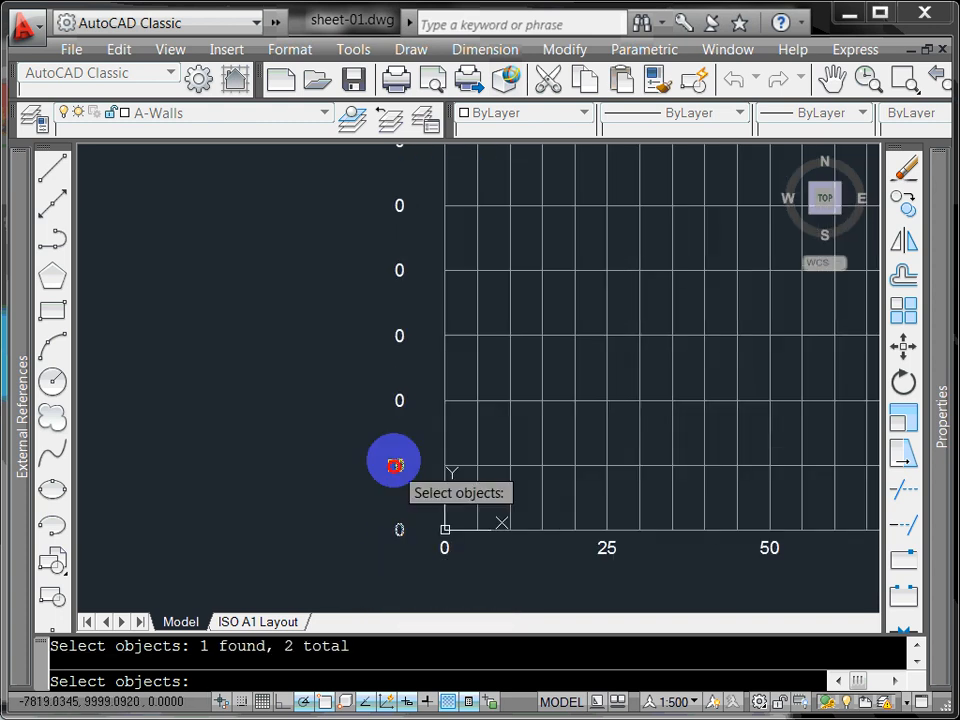
left_click(397, 400)
left_click(401, 337)
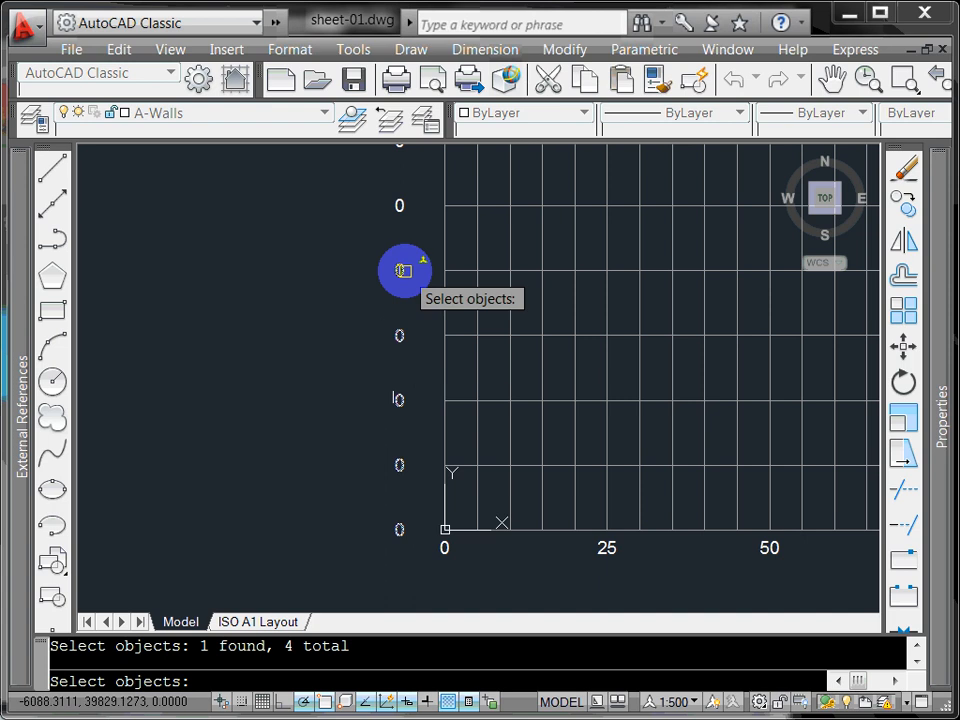
left_click(404, 270)
middle_click_drag(404, 270, 353, 326)
left_click(343, 348)
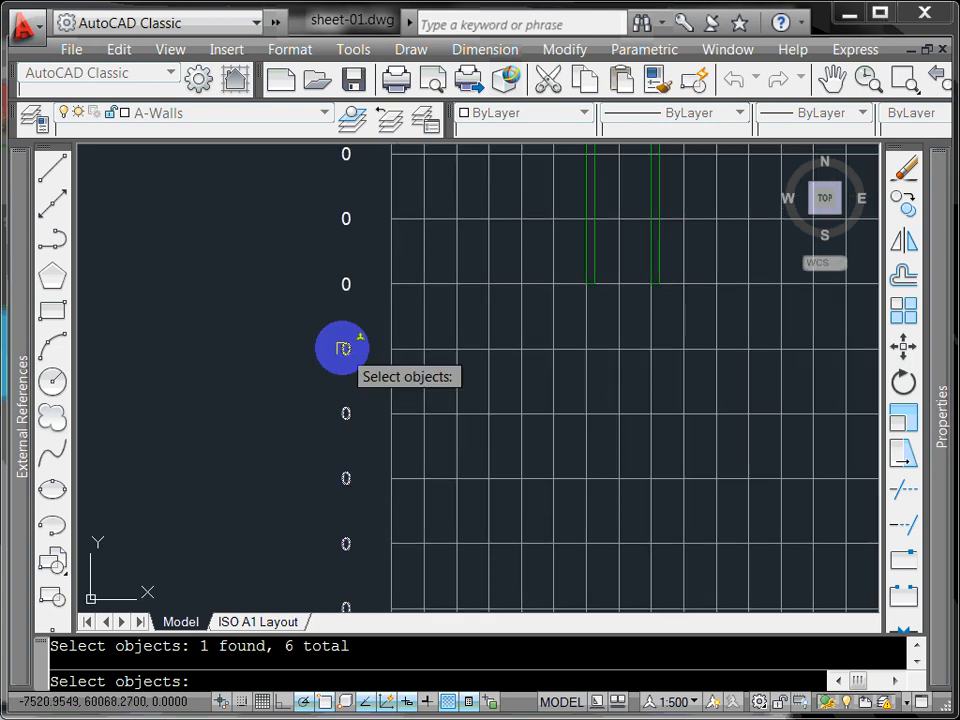
left_click(343, 284)
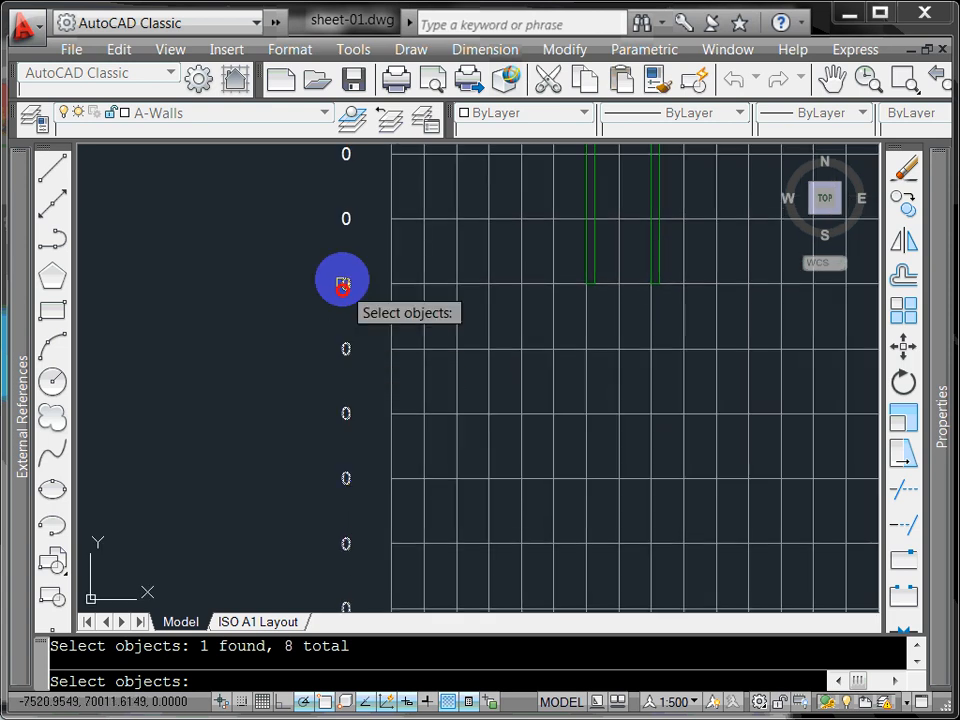
left_click(346, 214)
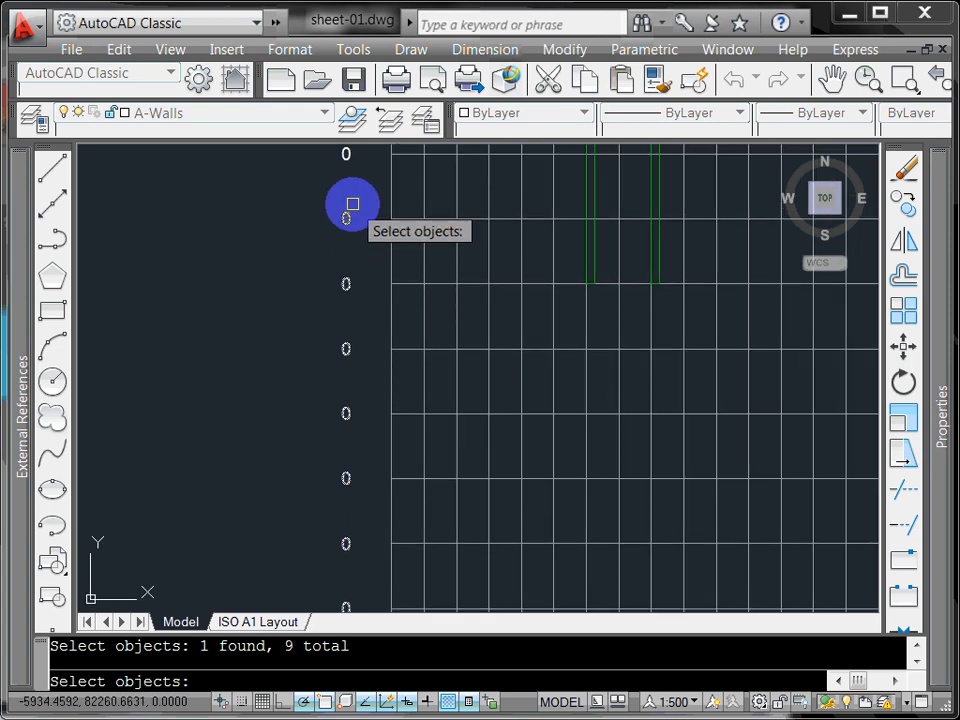
Step: Continue picking the next 0 labels up the left column in order
left_click(346, 478)
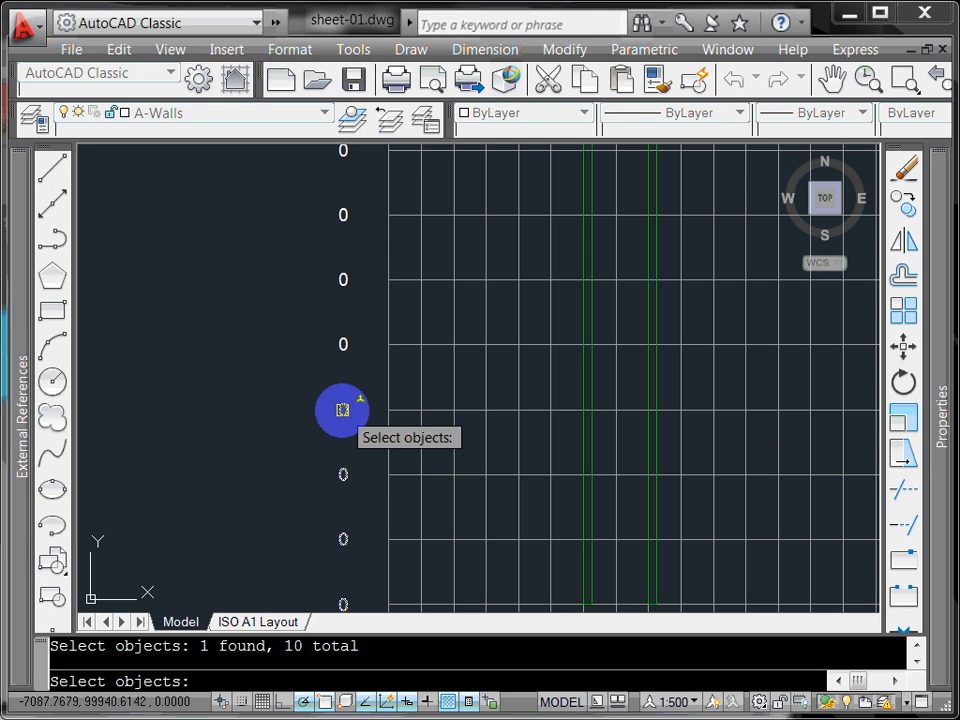
left_click(342, 410)
left_click(344, 344)
left_click(345, 282)
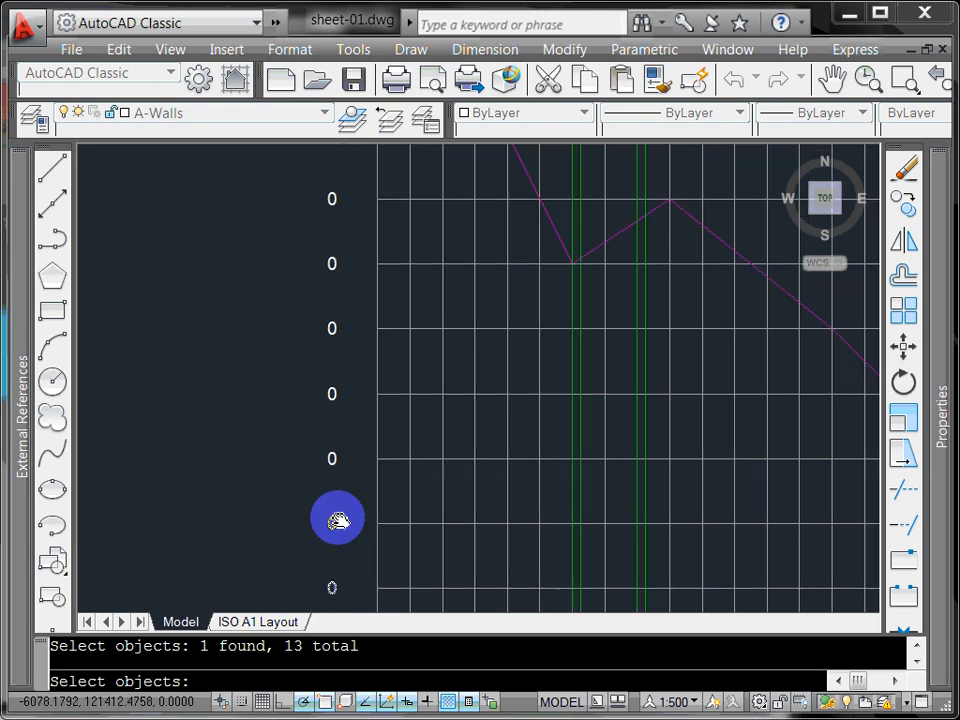
left_click(335, 520)
left_click(332, 463)
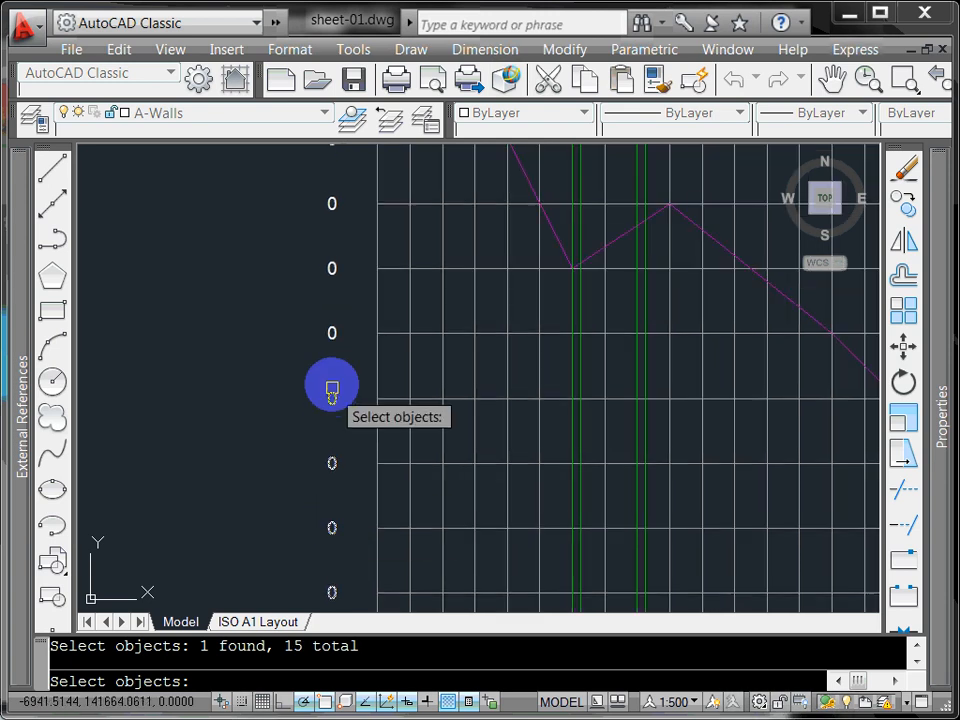
left_click(332, 394)
left_click(331, 269)
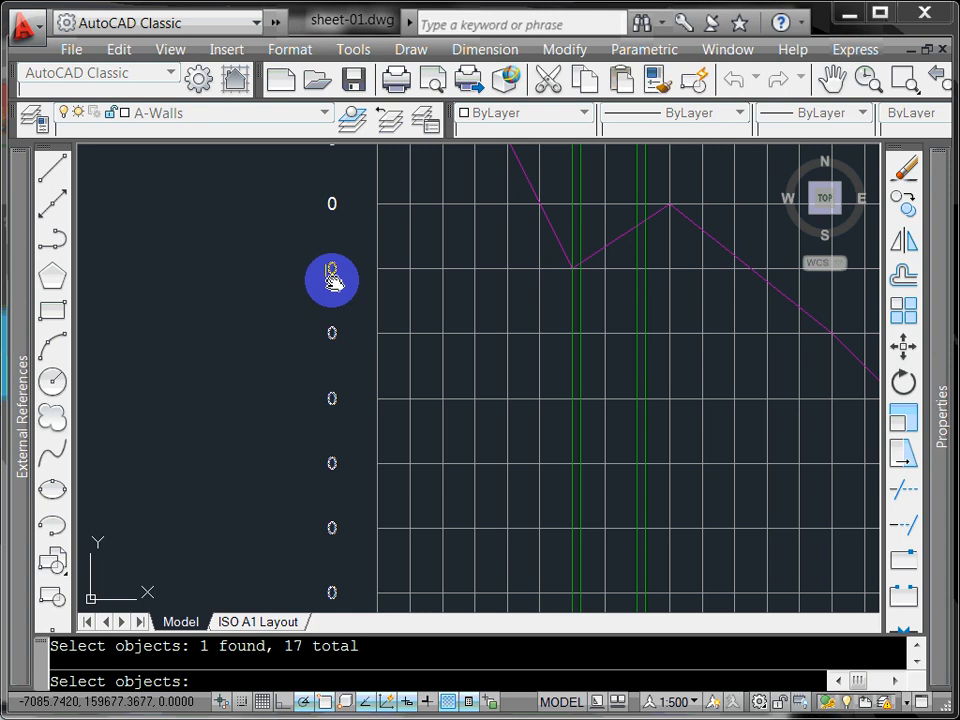
middle_click_drag(331, 278, 331, 432)
left_click(331, 430)
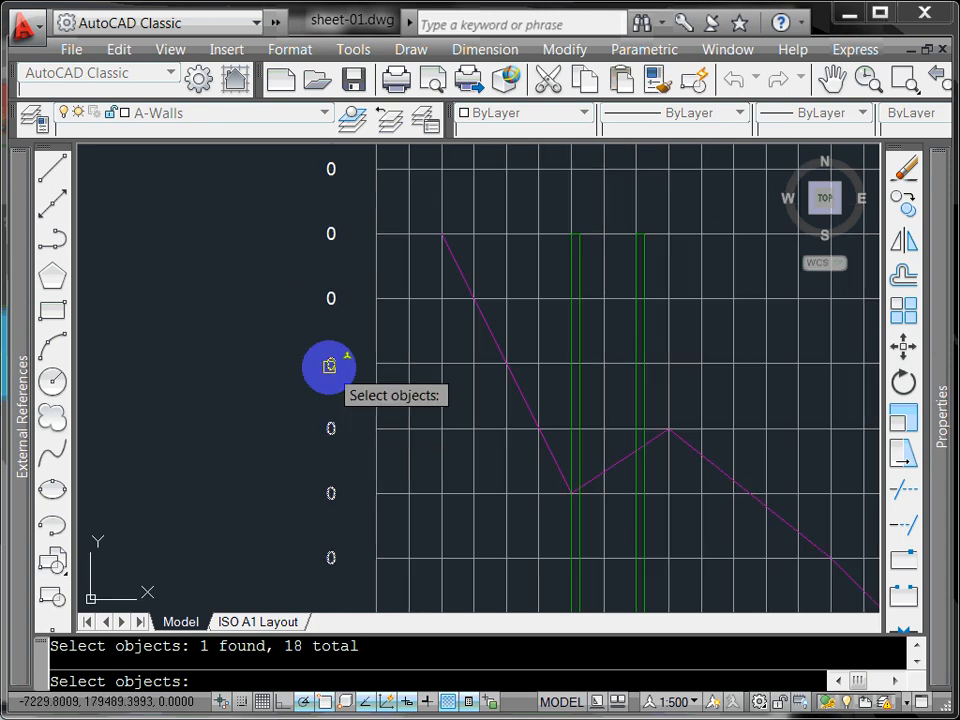
left_click(328, 299)
left_click(331, 232)
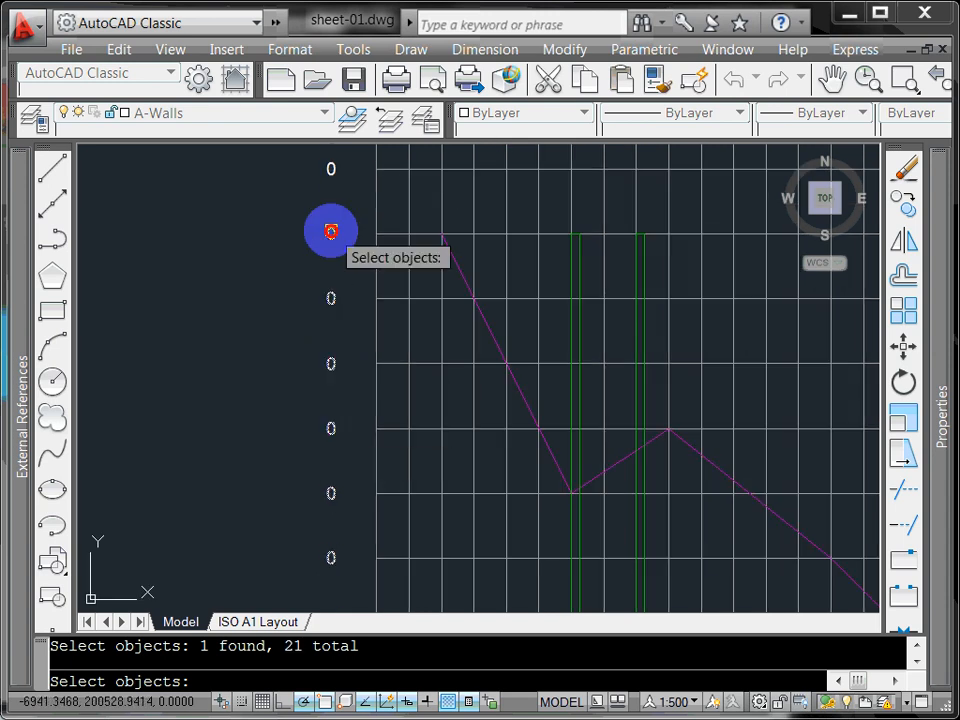
middle_click_drag(331, 232, 327, 499)
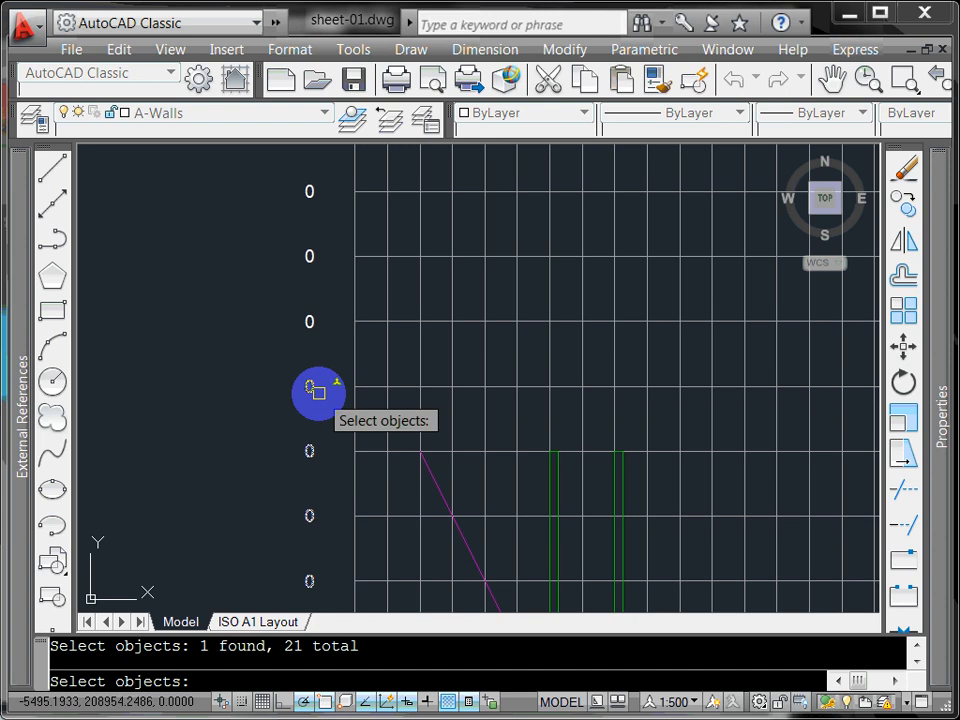
Step: Pick the remaining 0 labels through to the topmost elevation label
left_click(313, 324)
left_click(308, 258)
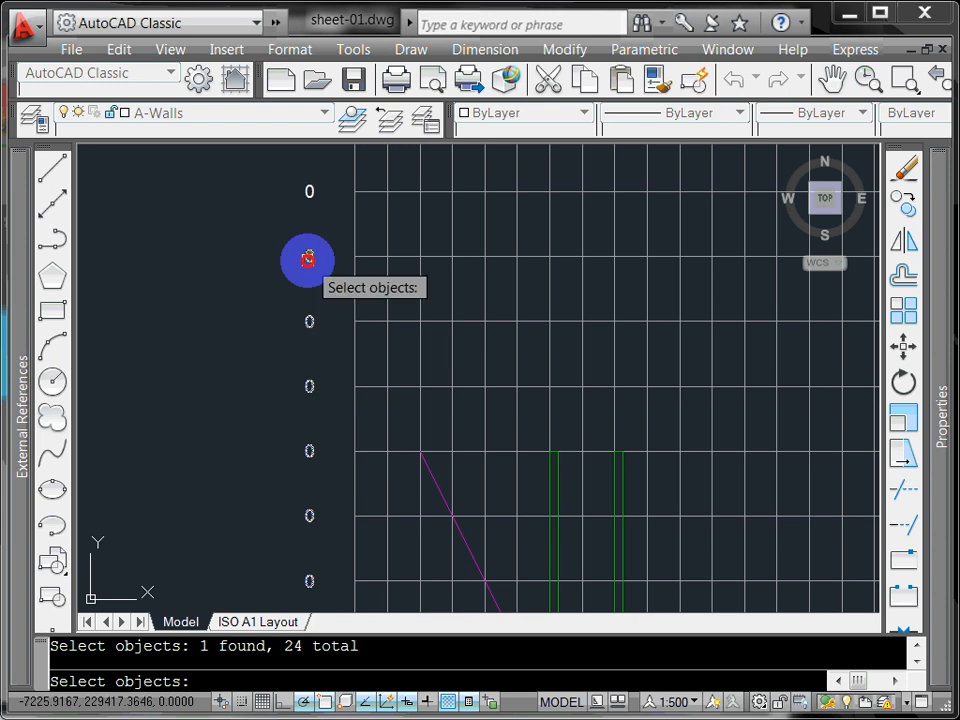
left_click(316, 191)
middle_click_drag(317, 488, 304, 448)
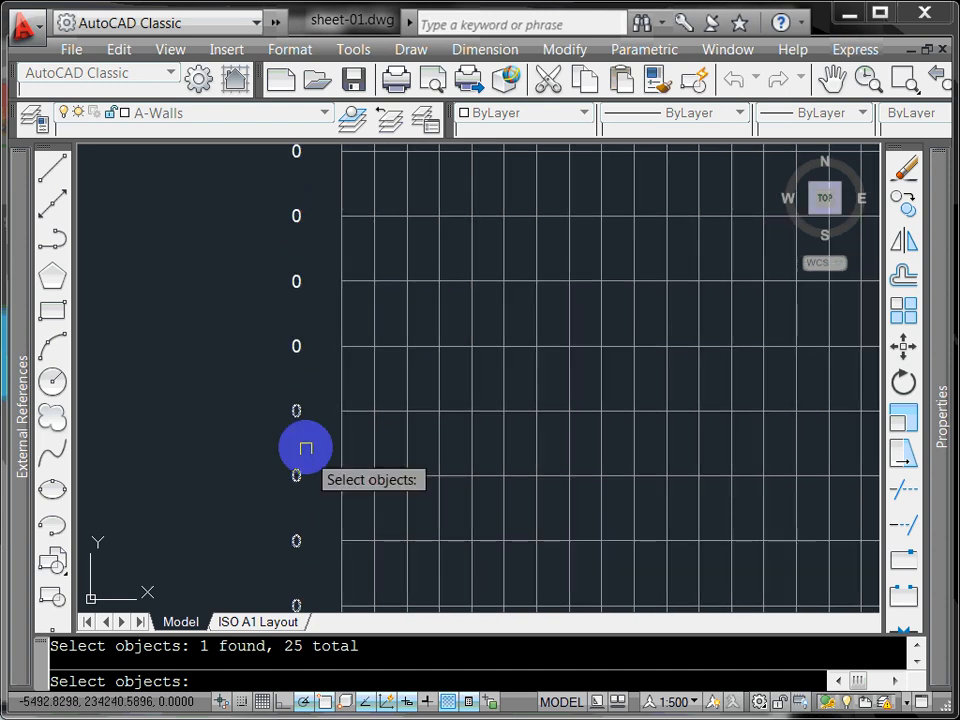
left_click(297, 280)
left_click(296, 279)
left_click(292, 216)
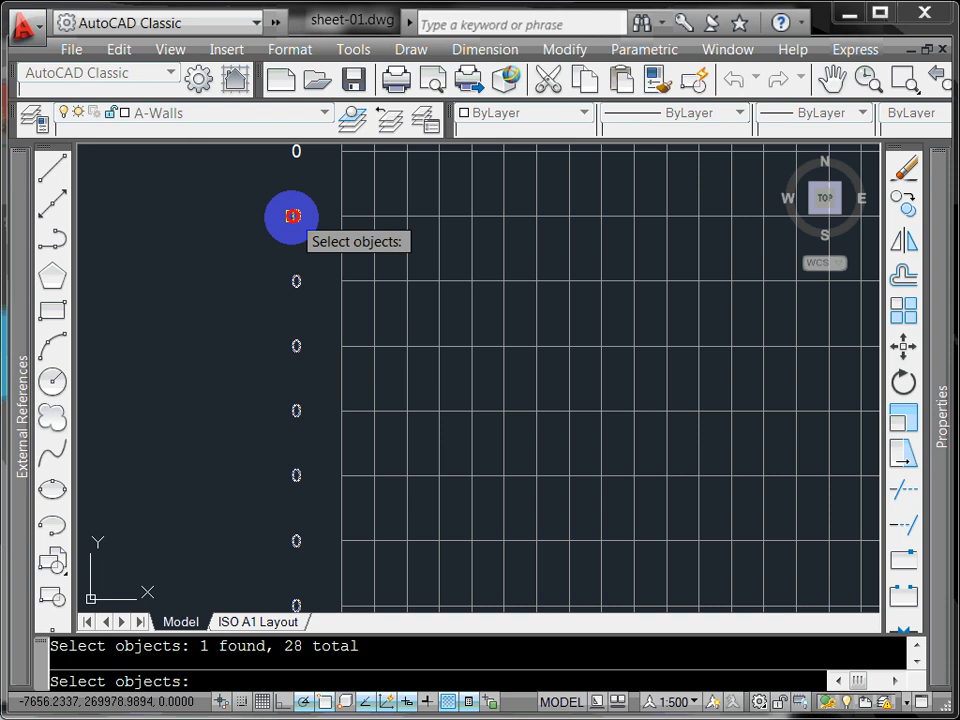
middle_click_drag(292, 216, 280, 316)
left_click(287, 376)
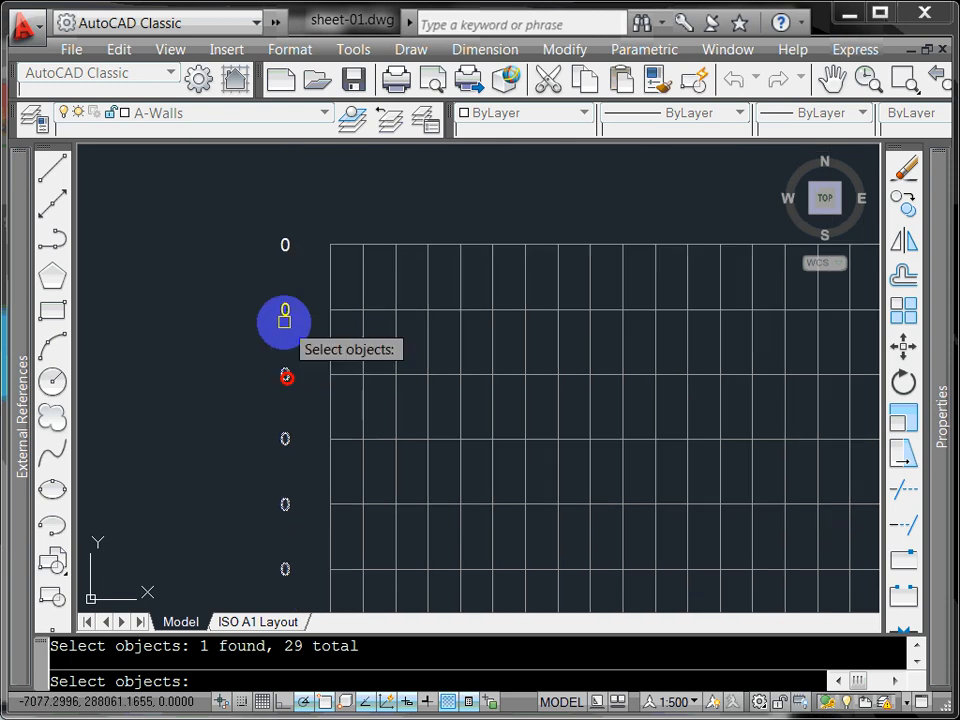
left_click(284, 316)
left_click(284, 241)
scroll(261, 388, "down", 5)
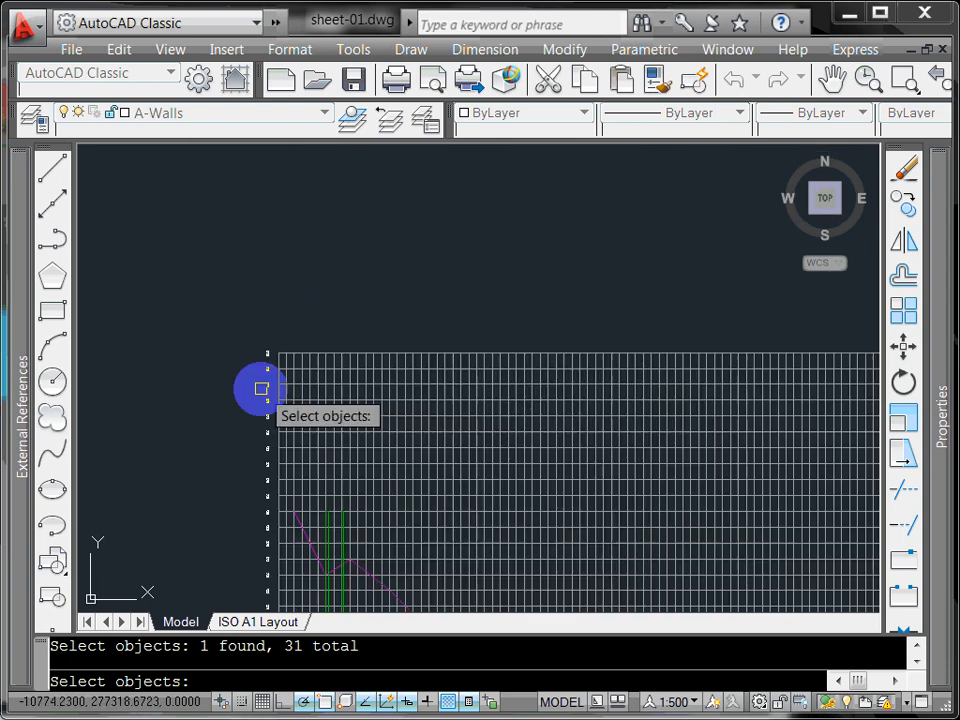
scroll(290, 383, "down", 3)
scroll(279, 395, "up", 2)
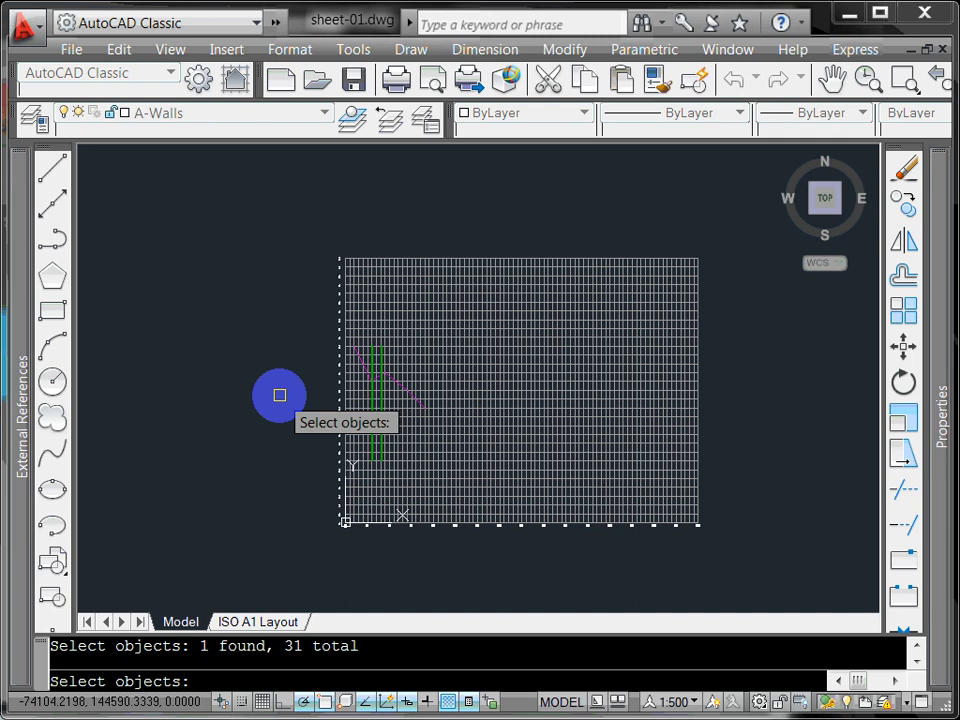
Step: Number the picked labels in select order from 200, increment 1, overwriting the 0 text
key("Return")
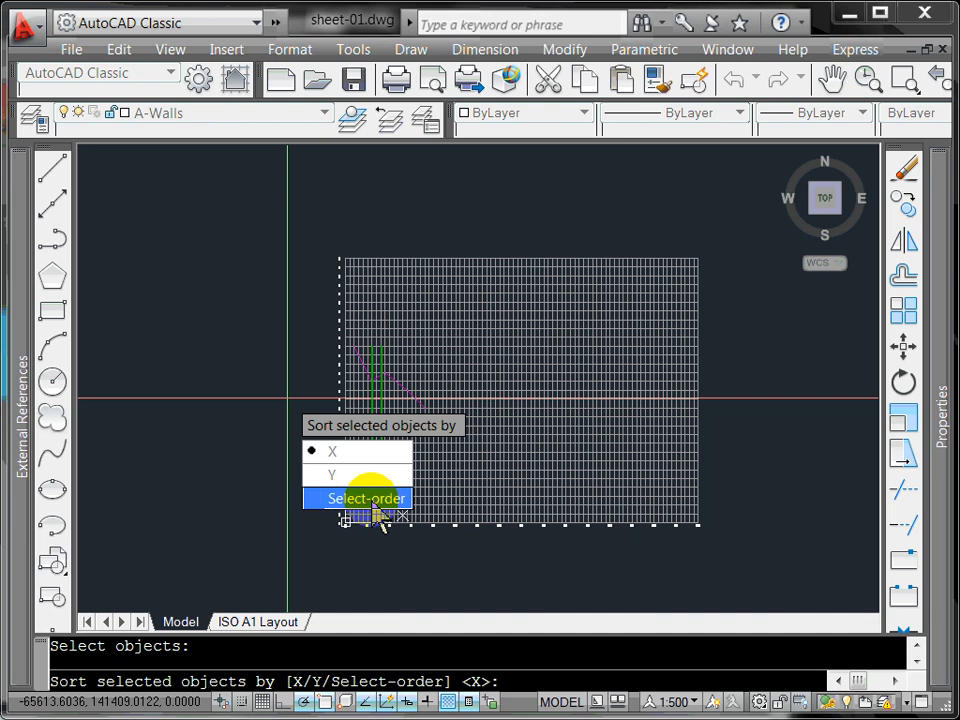
left_click(371, 499)
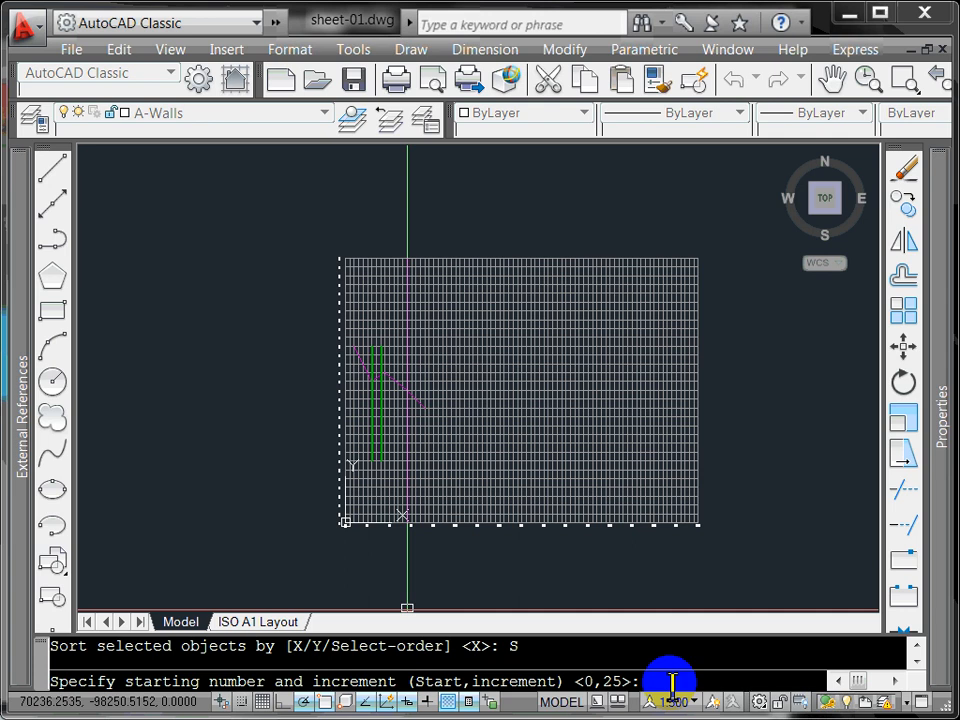
type("200,1")
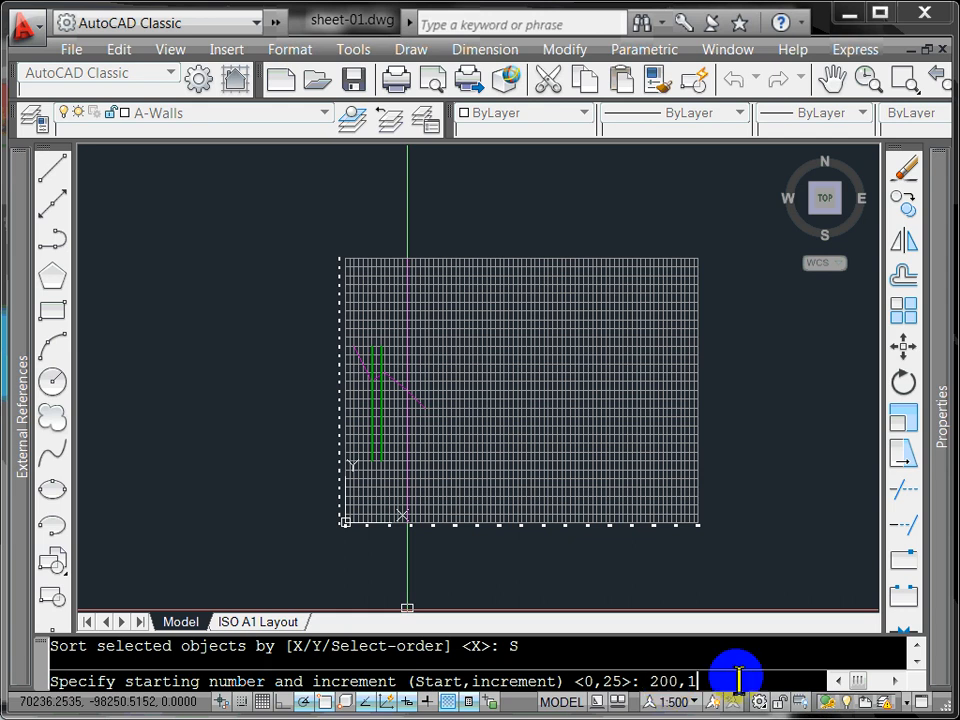
key("Return")
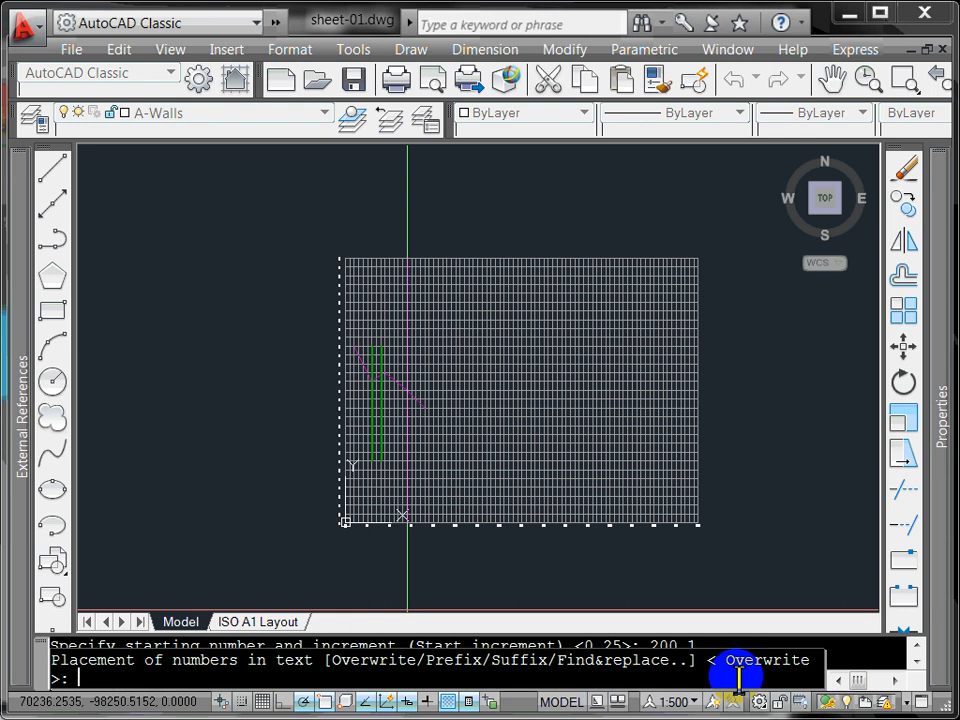
type("o")
key("Return")
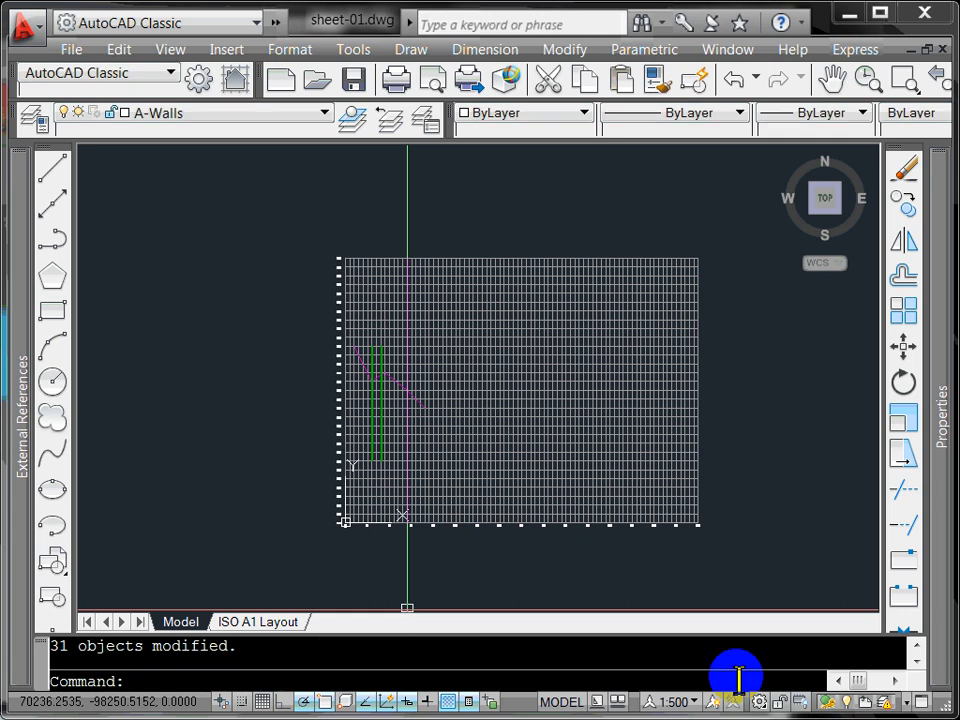
Step: Zoom and pan along the left side to check the elevation labels from 200 through 224
scroll(345, 538, "up", 2)
scroll(320, 530, "up", 12)
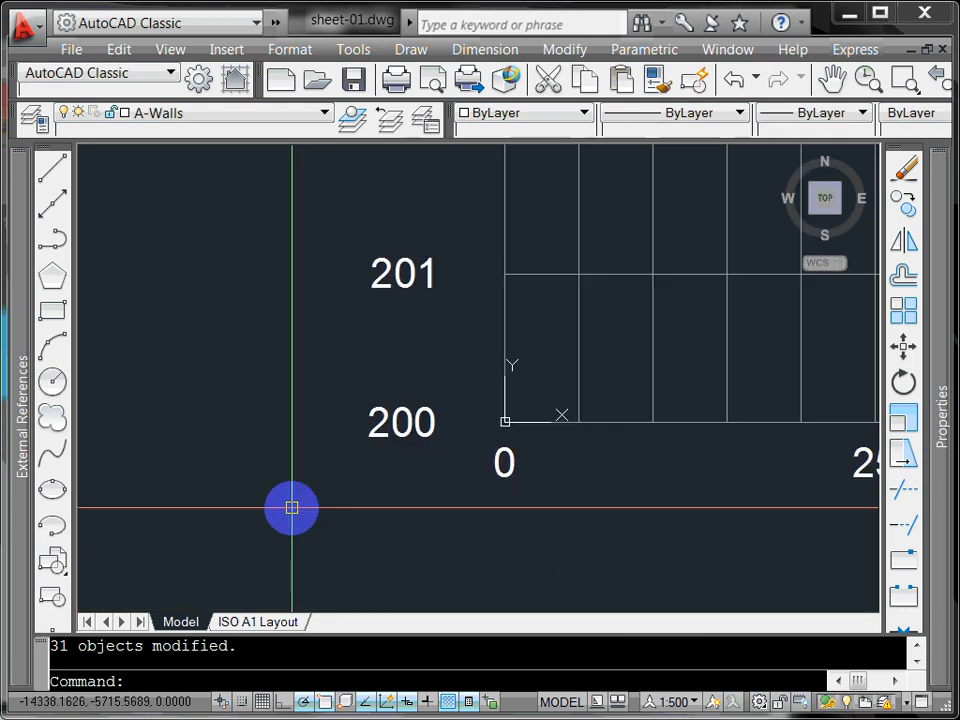
scroll(289, 350, "down", 3)
scroll(236, 280, "down", 2)
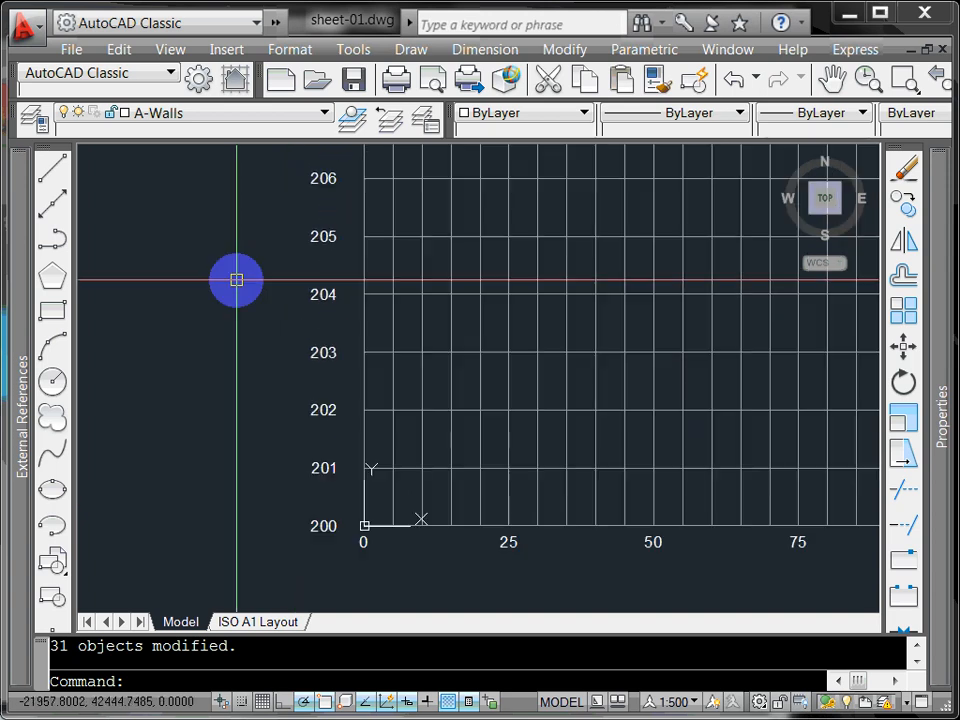
mouse_move(236, 280)
middle_mouse_down()
mouse_move(242, 371)
mouse_move(227, 433)
middle_mouse_up()
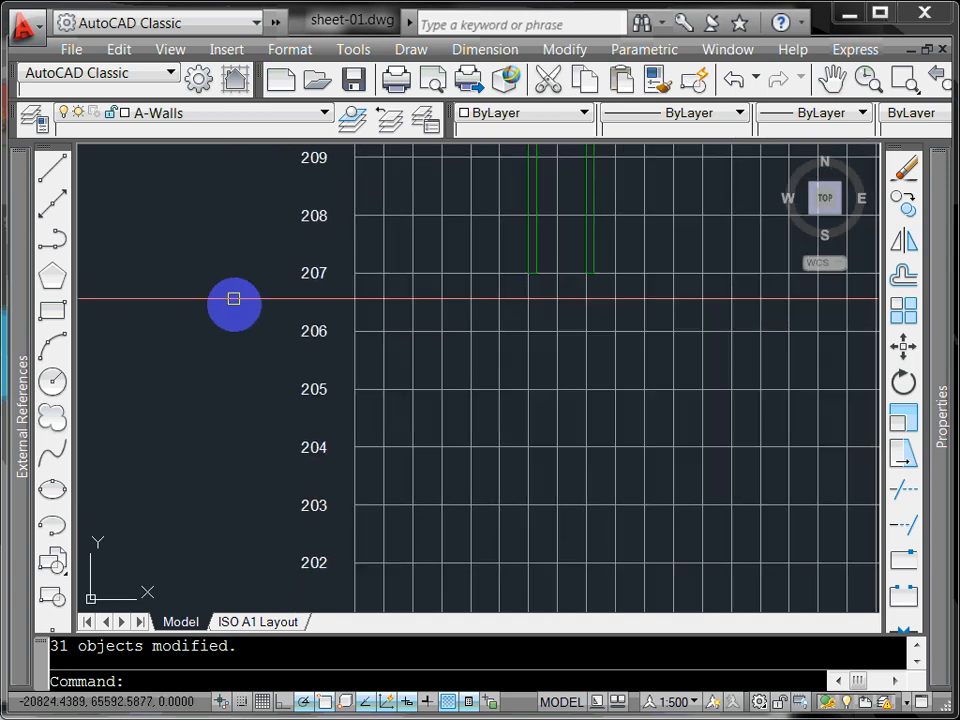
scroll(199, 336, "down", 4)
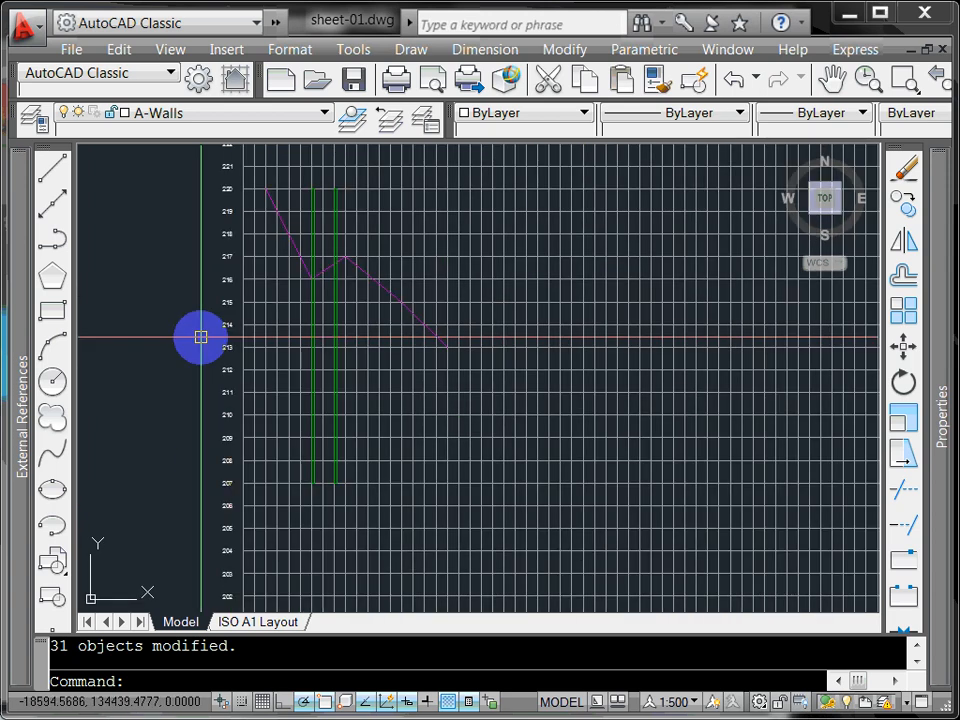
scroll(201, 337, "up", 3)
mouse_move(199, 336)
middle_mouse_down()
mouse_move(195, 535)
mouse_move(189, 431)
middle_mouse_up()
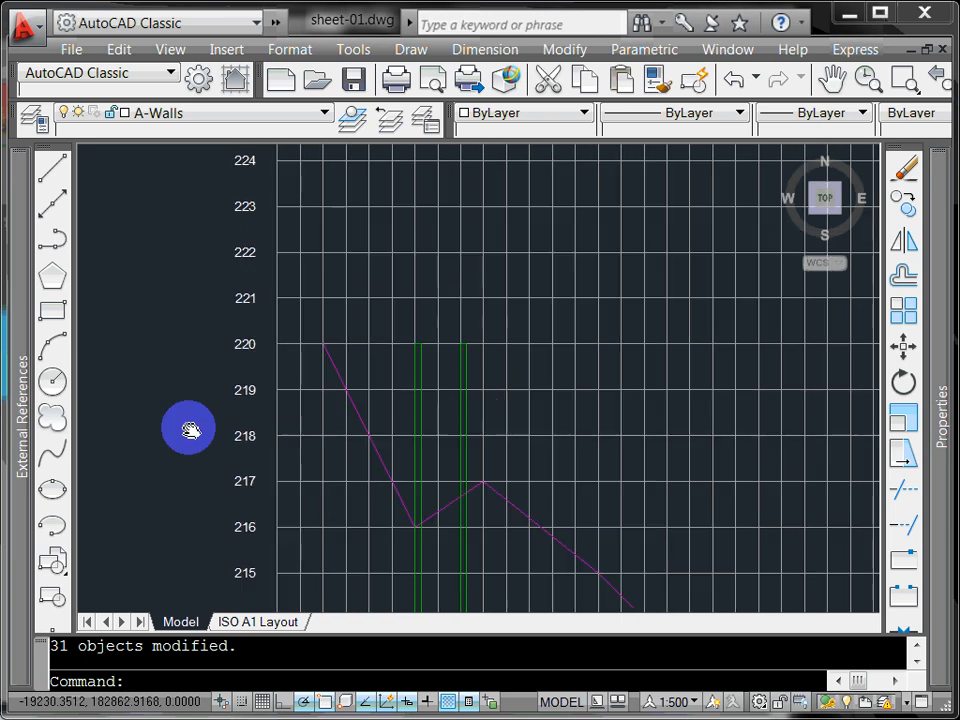
scroll(198, 279, "down", 4)
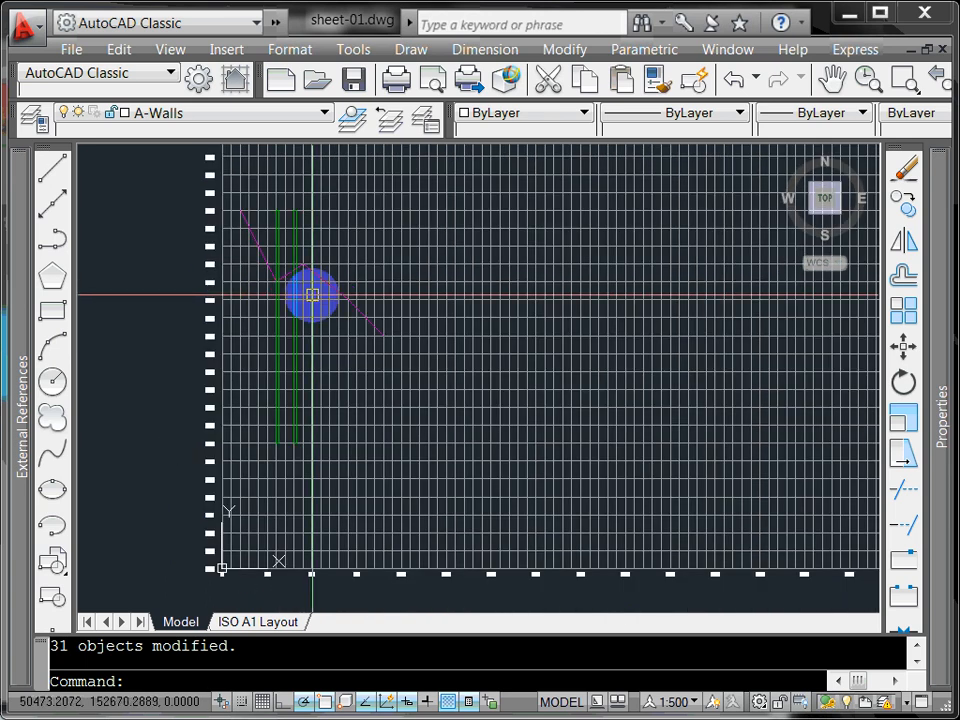
scroll(204, 310, "down", 1)
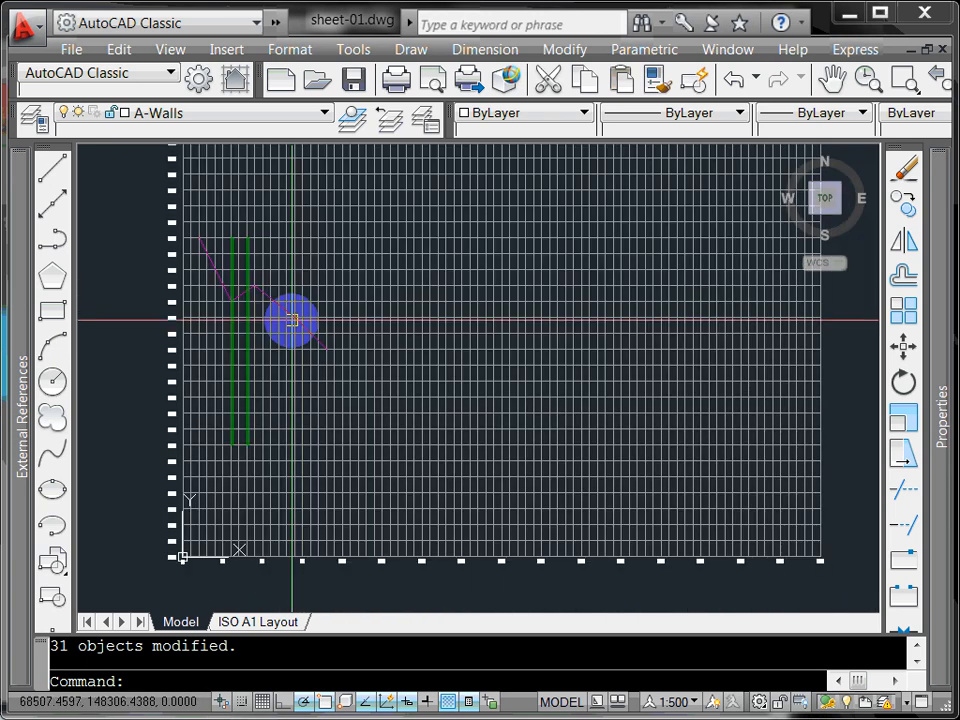
Step: Show the labelled grid on the ISO A1 Layout sheet and save sheet-01.dwg
left_click(268, 622)
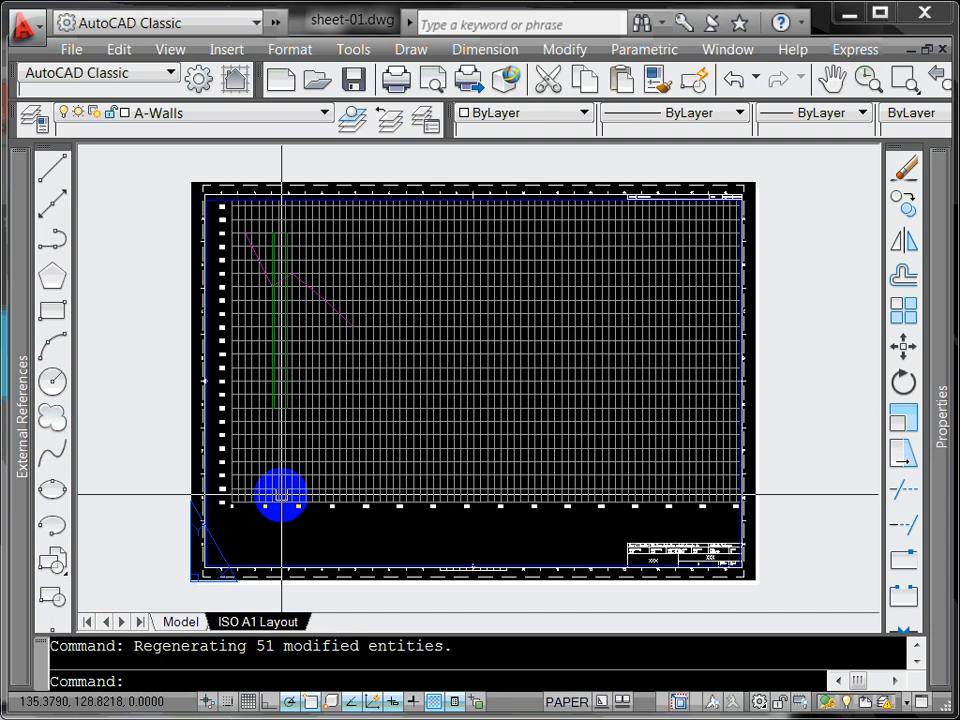
scroll(281, 493, "up", 5)
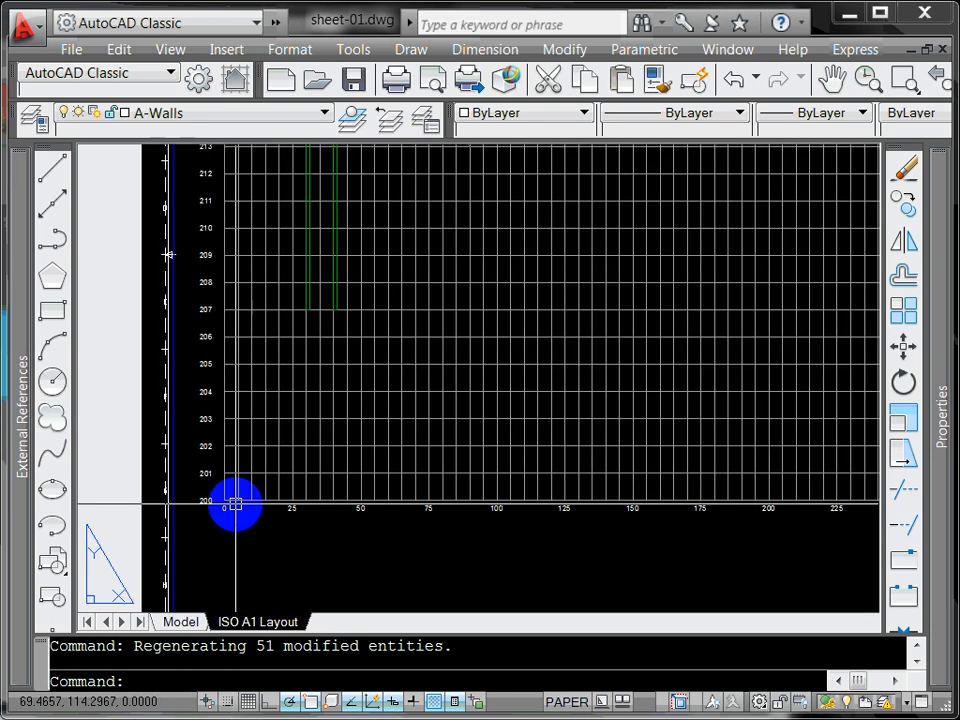
middle_click_drag(325, 306, 330, 366)
scroll(236, 292, "down", 2)
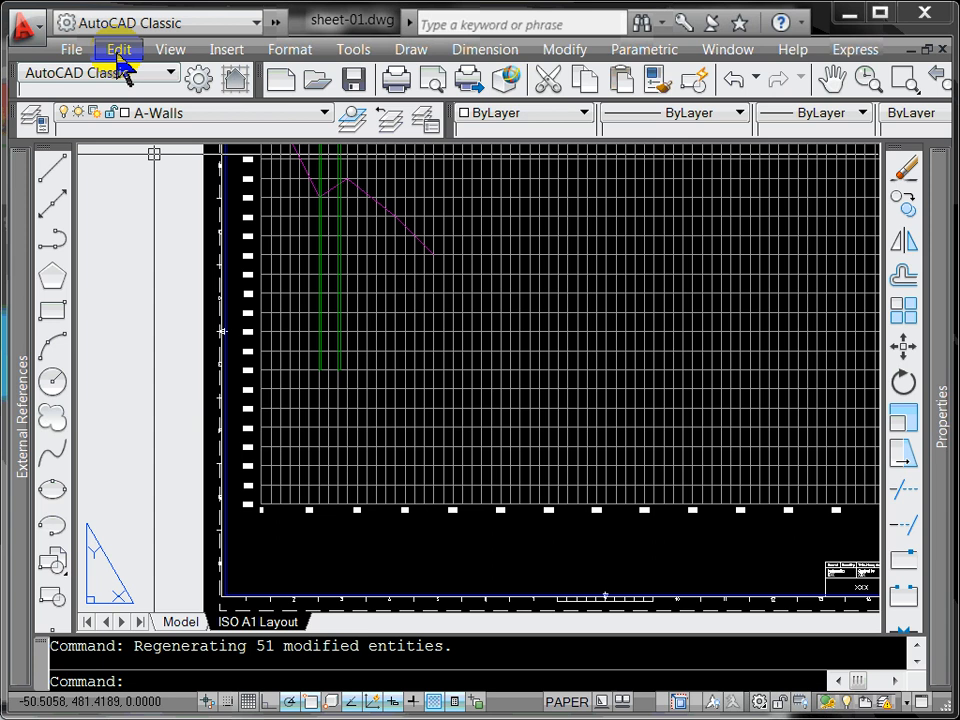
left_click(71, 49)
left_click(145, 220)
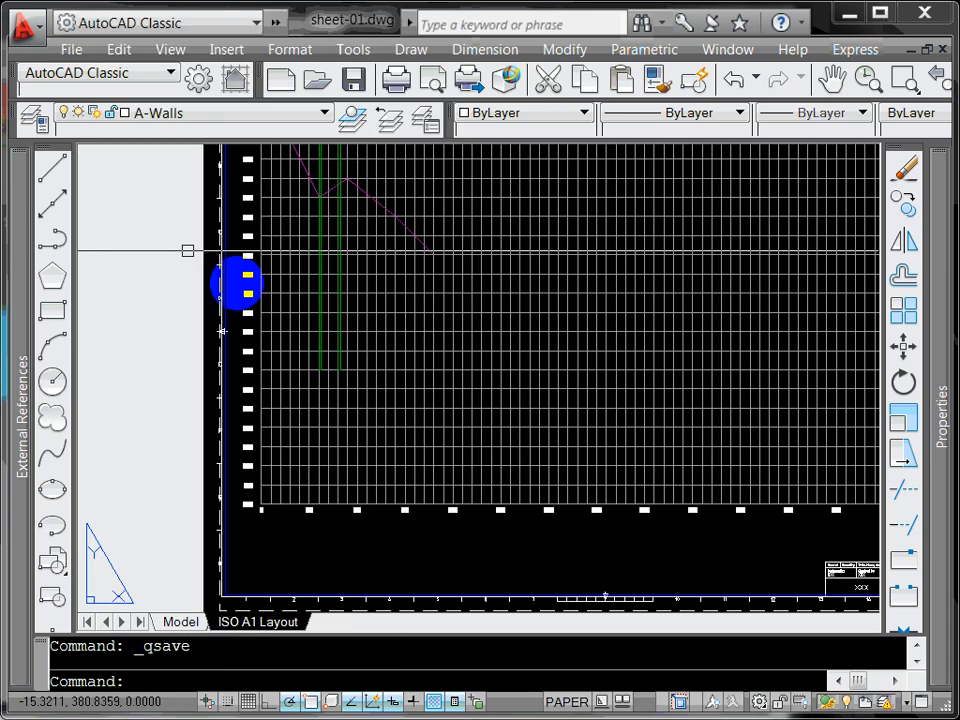